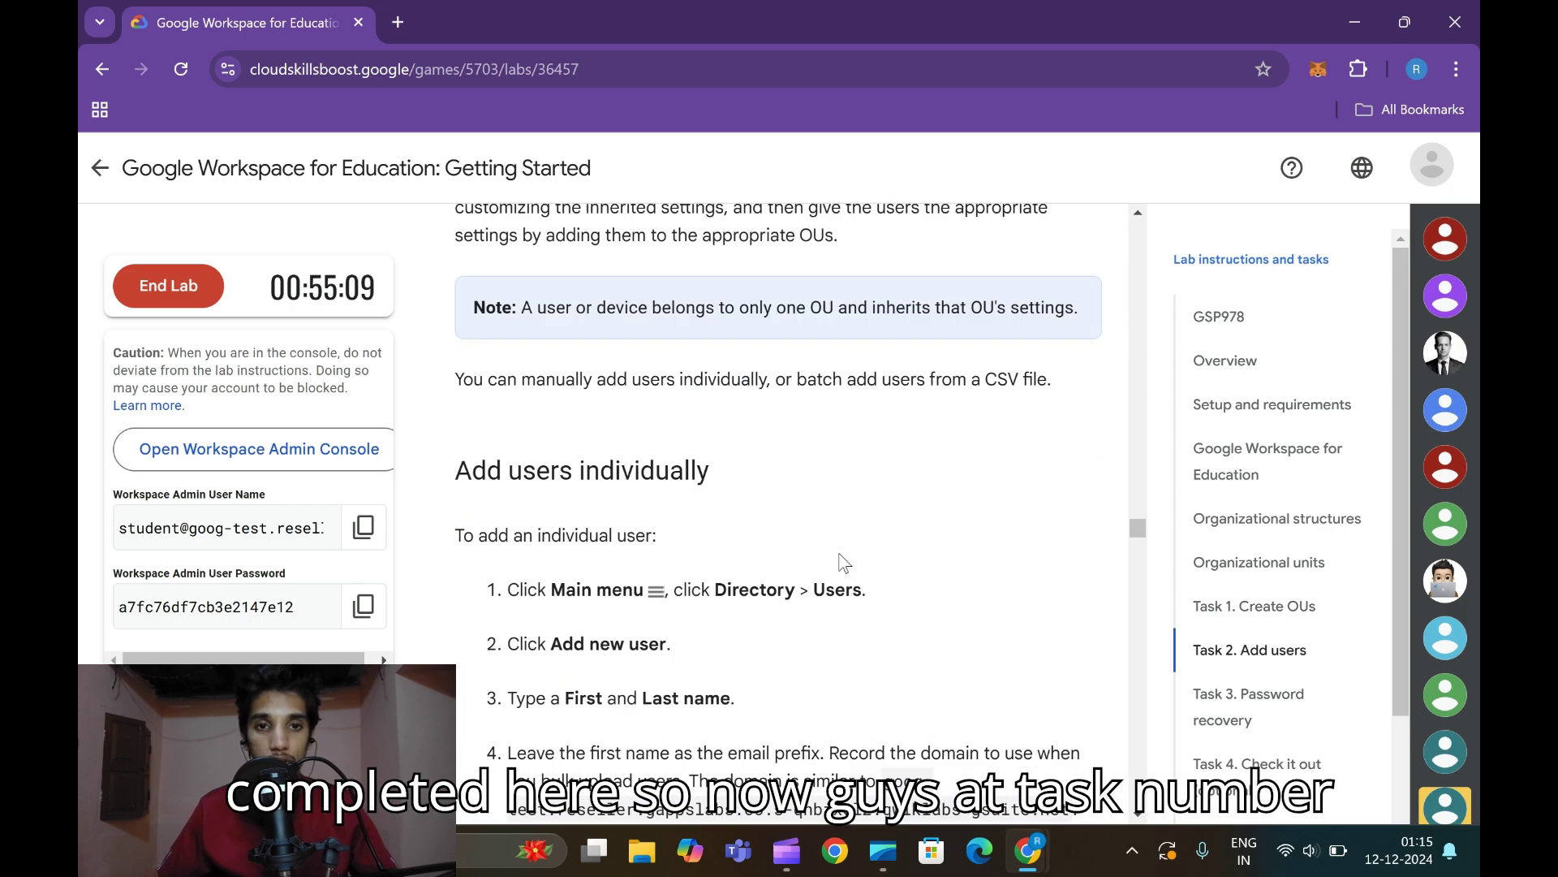
- Switch to the Google Admin console window and open the Users list in the Directory
mouse_move(1027, 844)
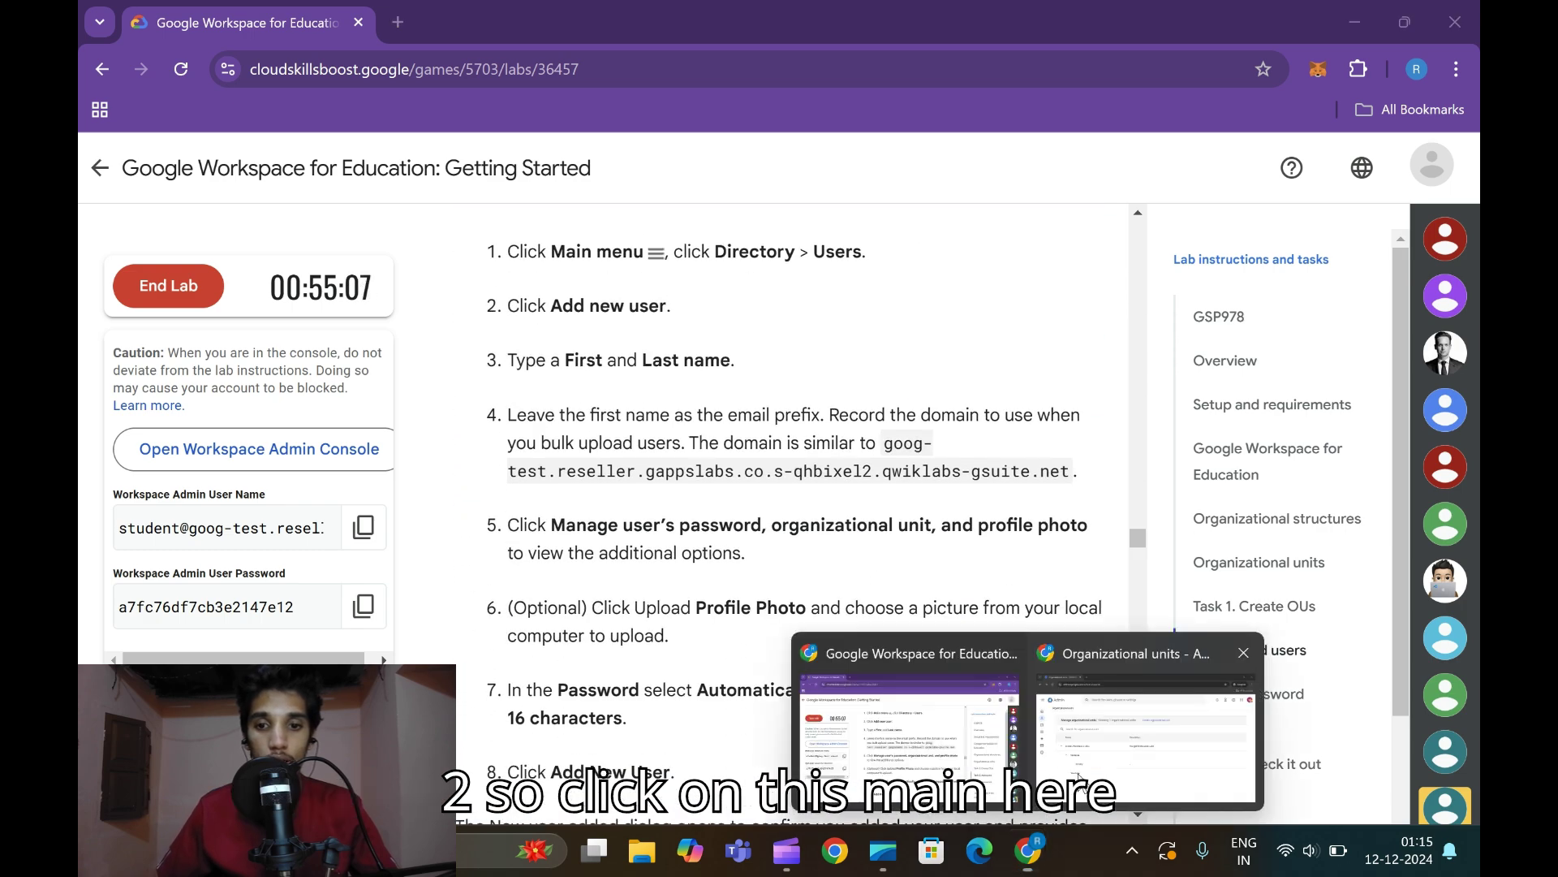
left_click(1165, 735)
left_click(113, 286)
left_click(186, 354)
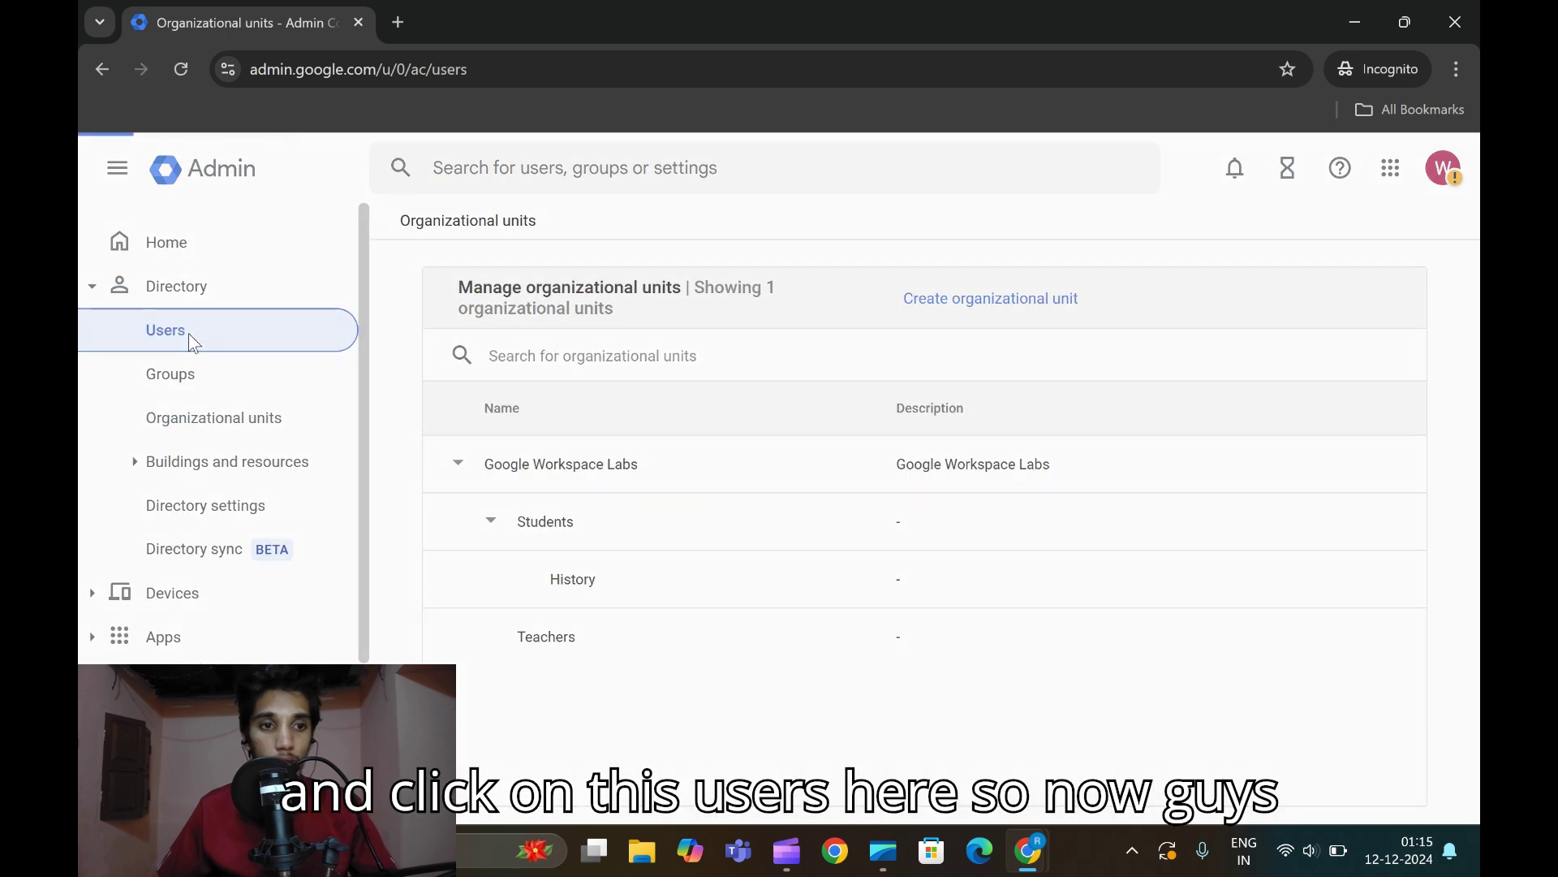
- Check the lab's instructions for adding an individual user, and open the new-user form in the Admin console
mouse_move(1050, 845)
left_click(893, 706)
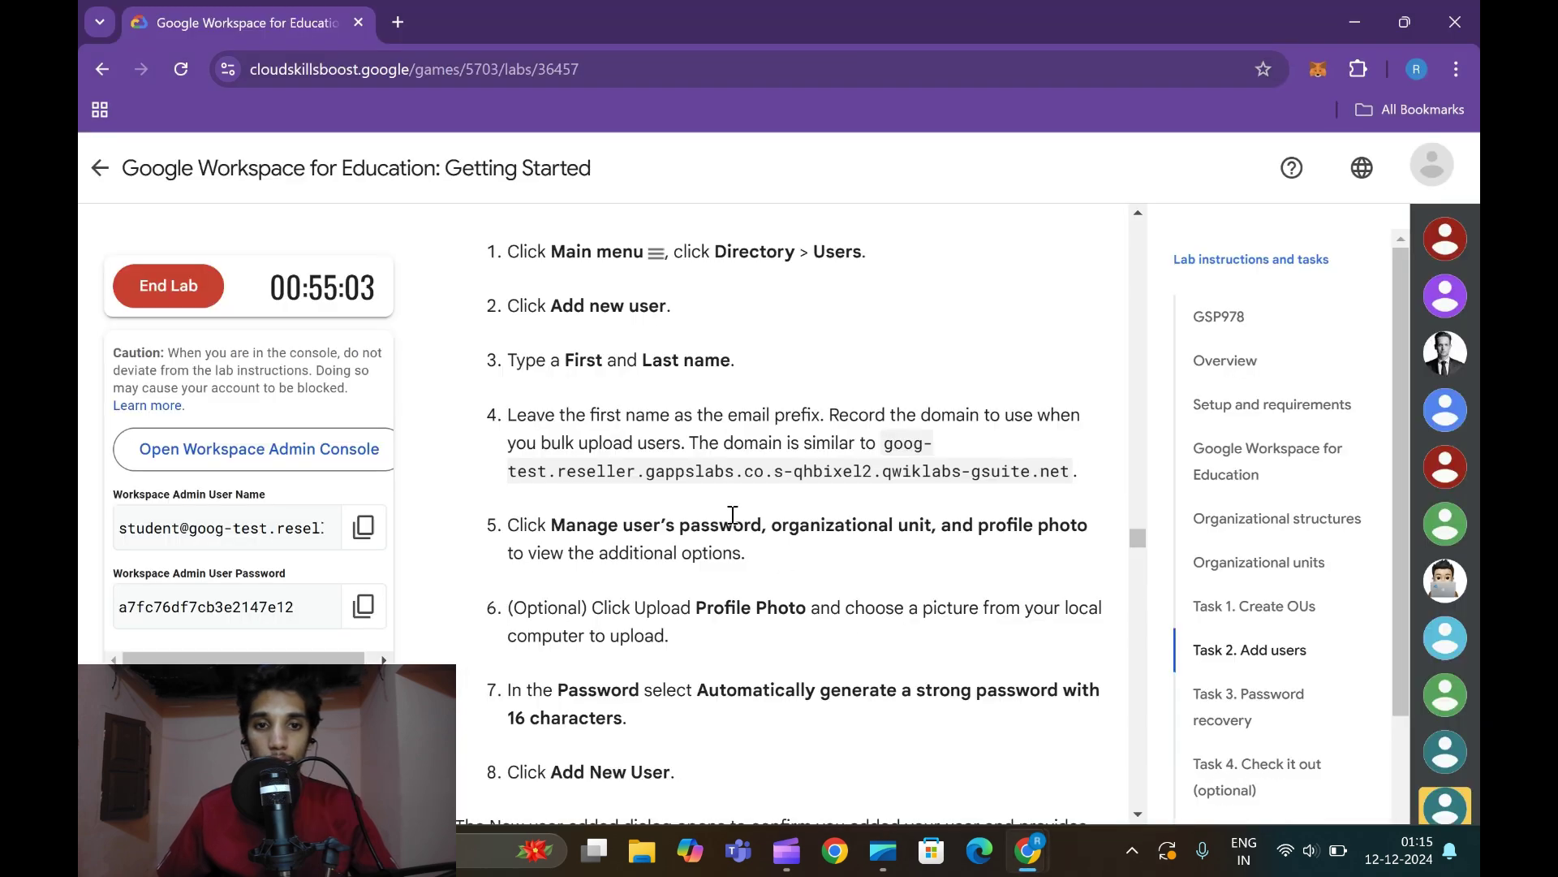
scroll(730, 499, "down", 1)
scroll(625, 410, "up", 1)
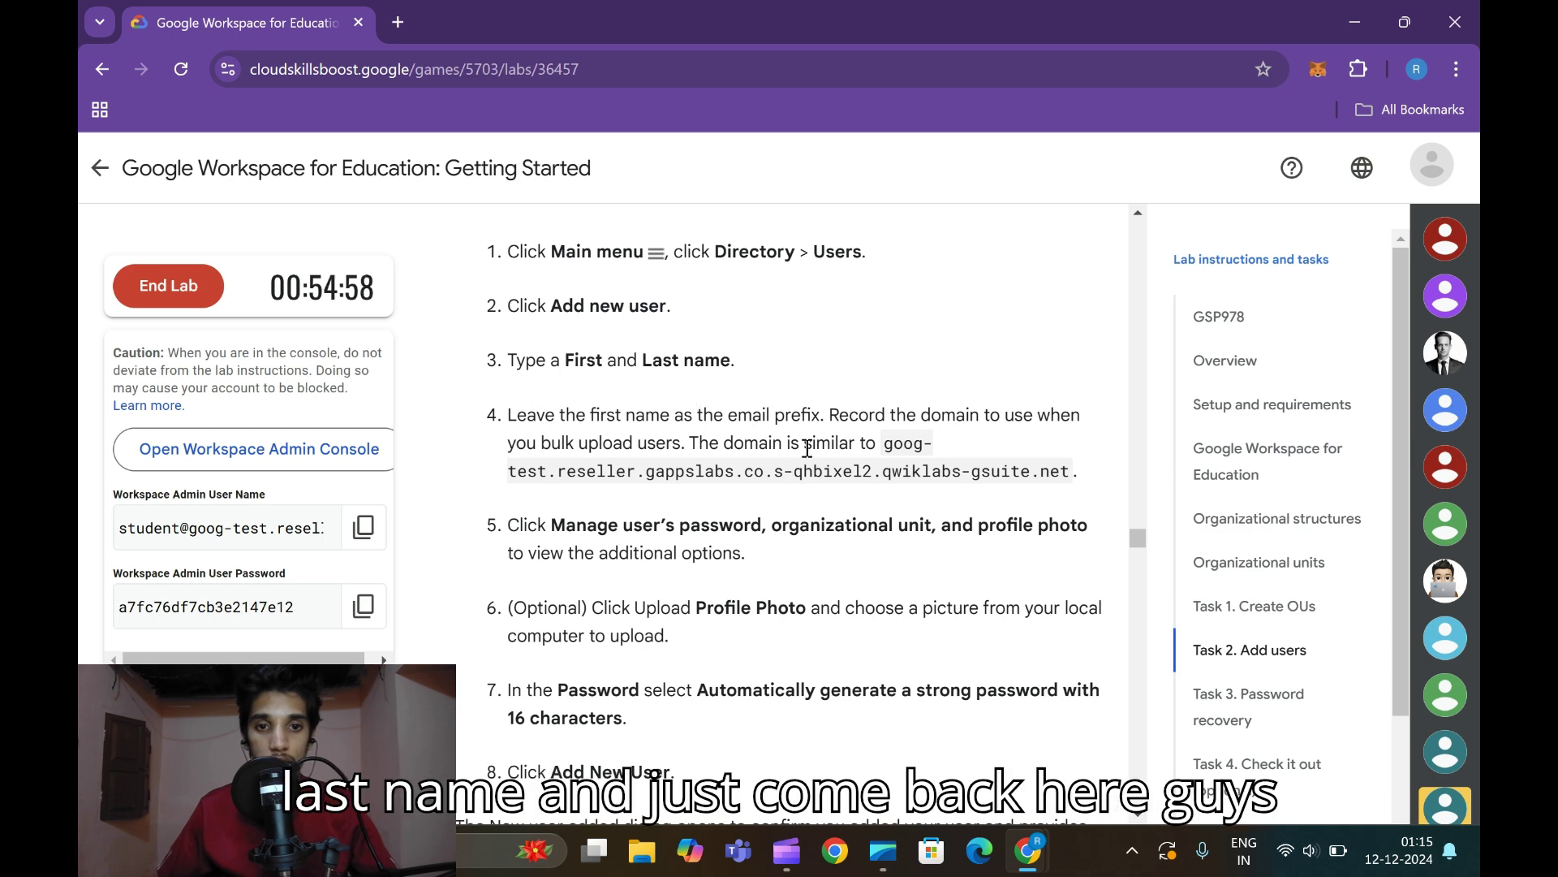
left_click(1080, 731)
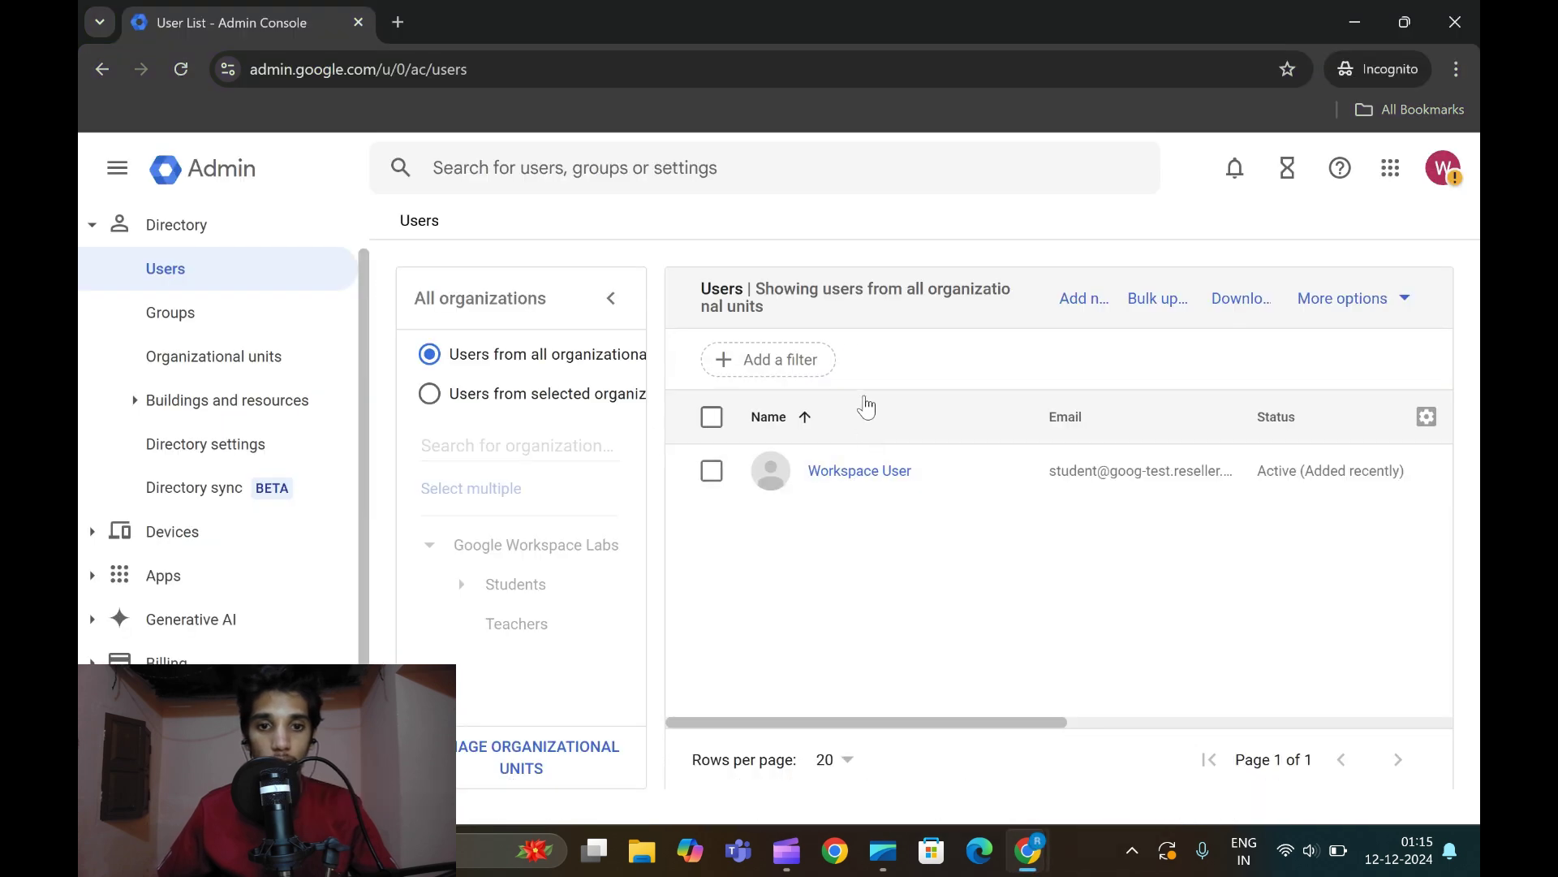
left_click(1092, 298)
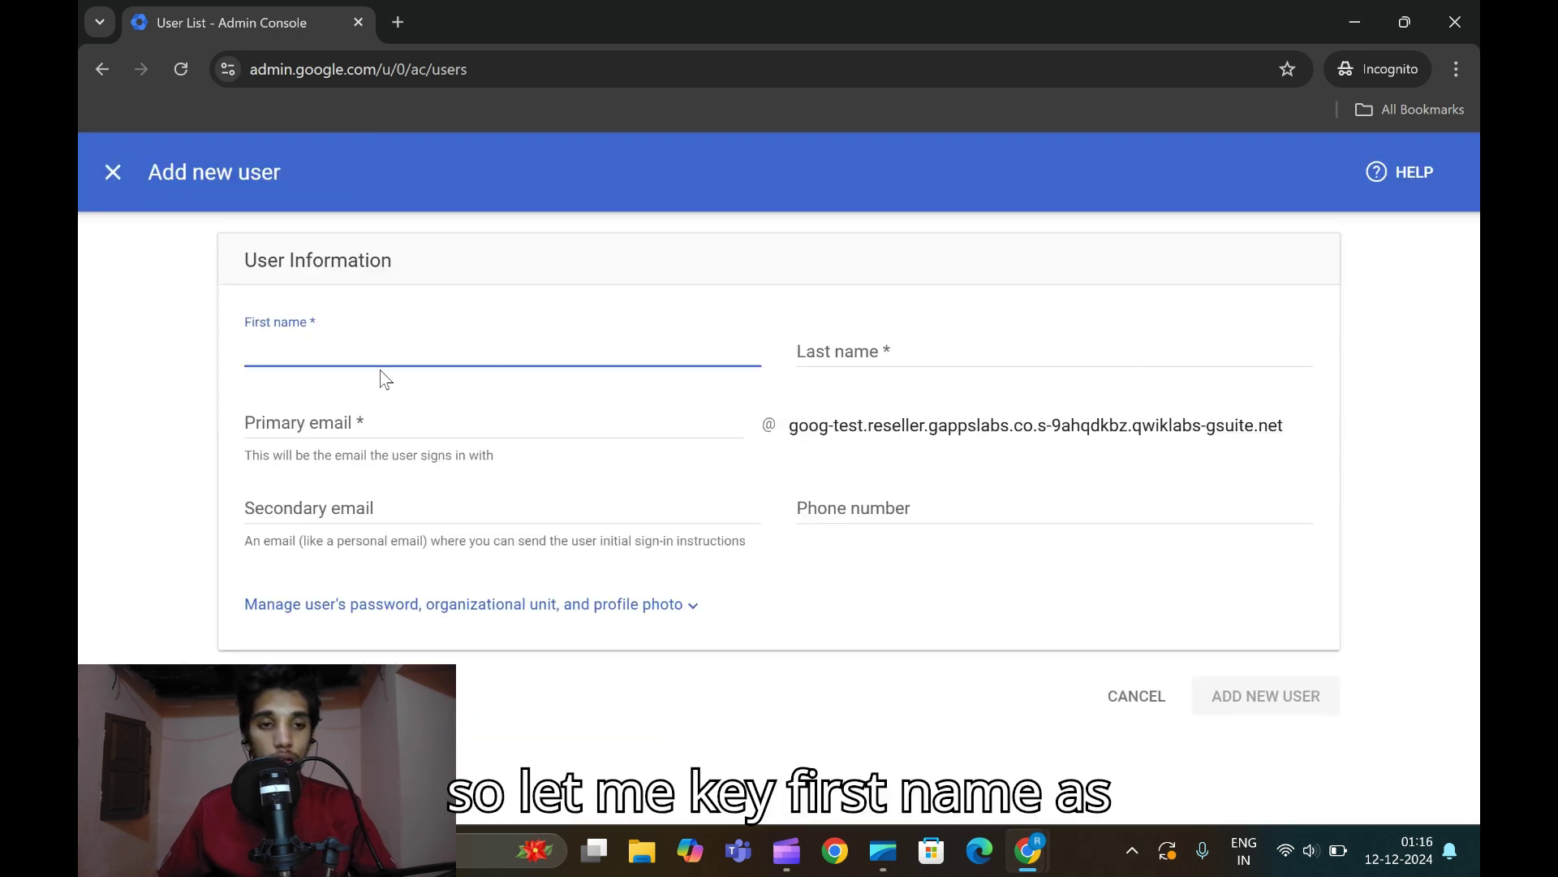
- Add a new user with the first name DevLabs and last name Ai, keeping the suggested primary email
type("Dev")
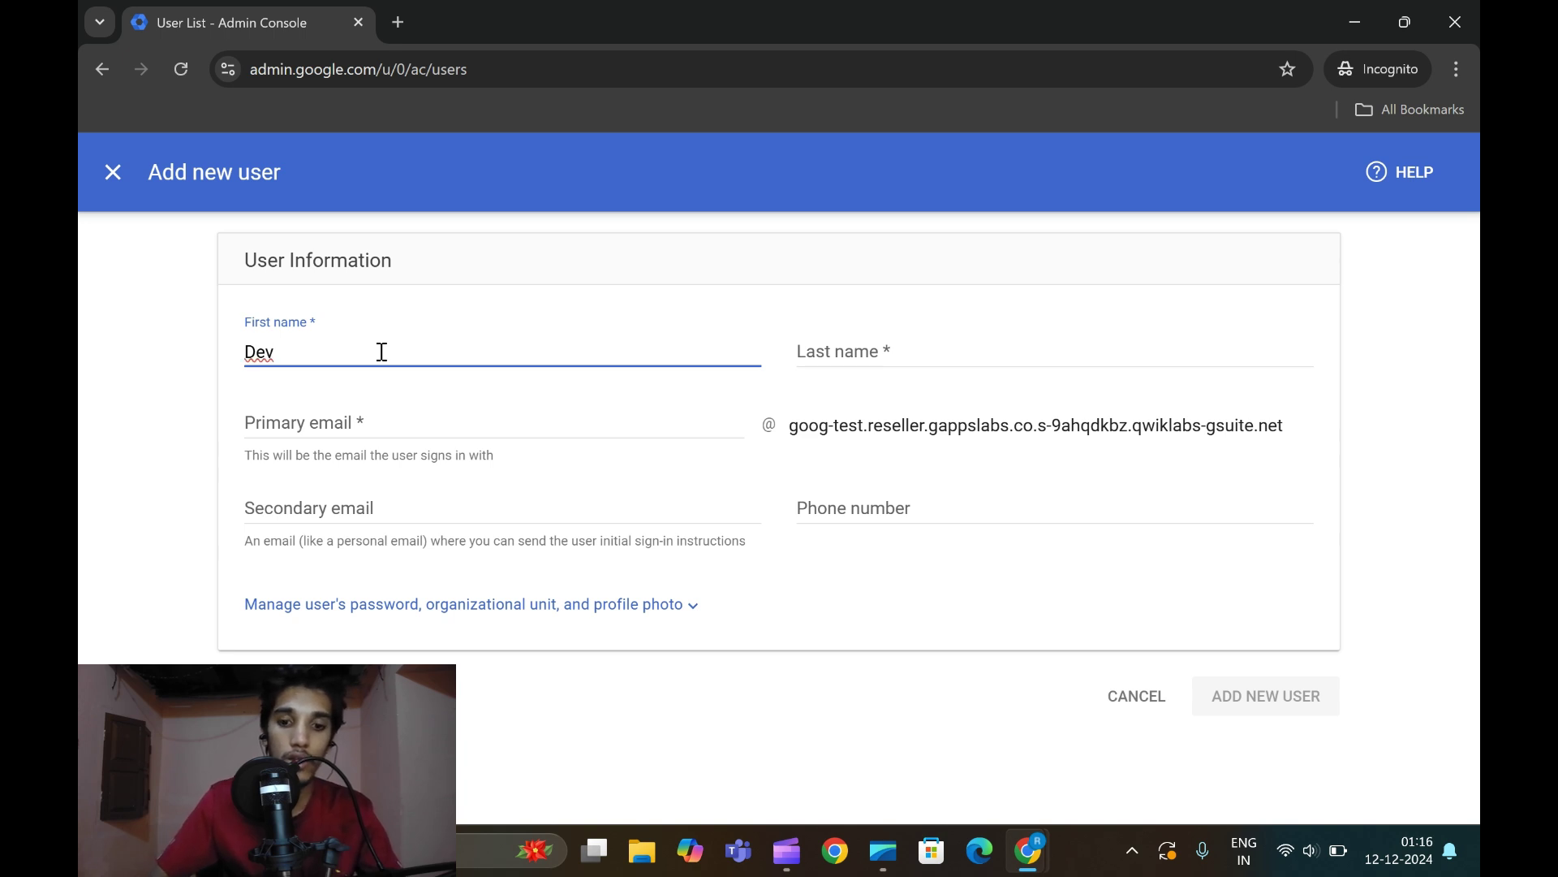
type("La")
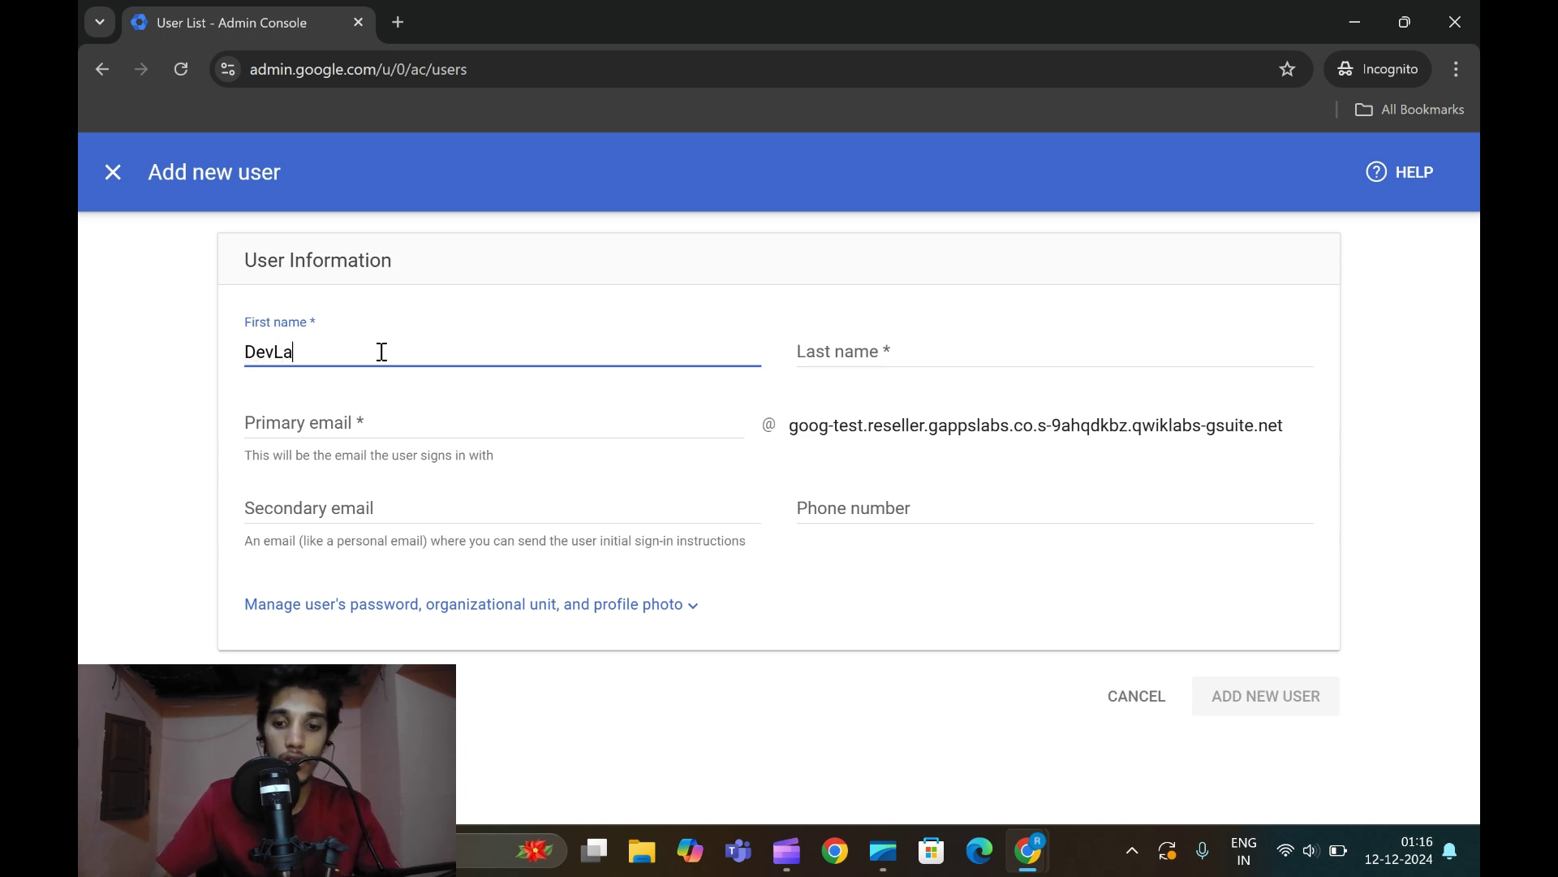
type("bs")
left_click(978, 345)
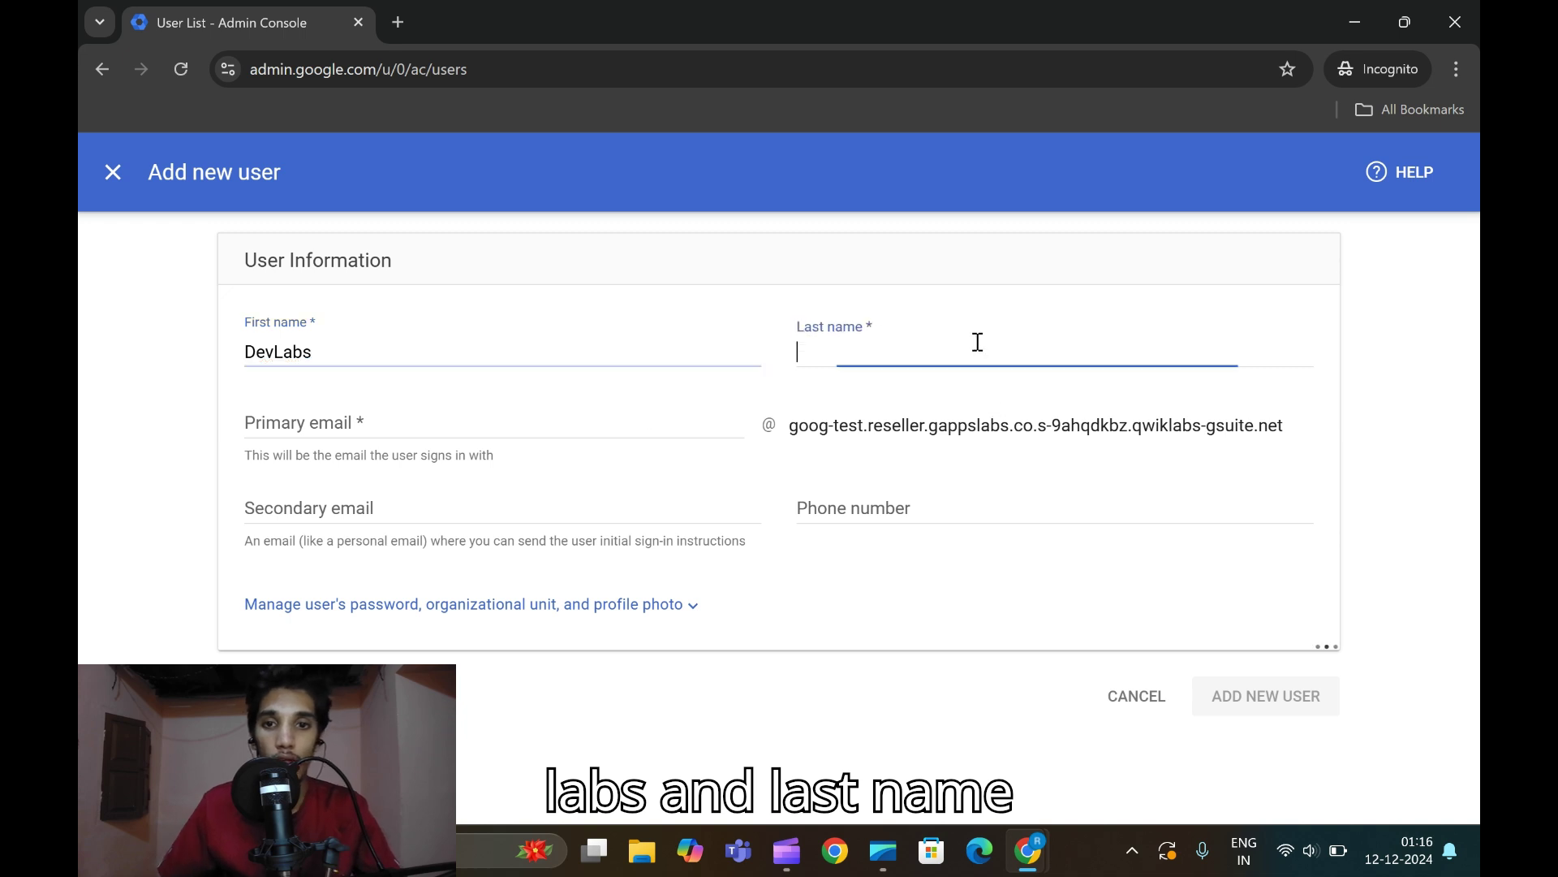
type("Ai")
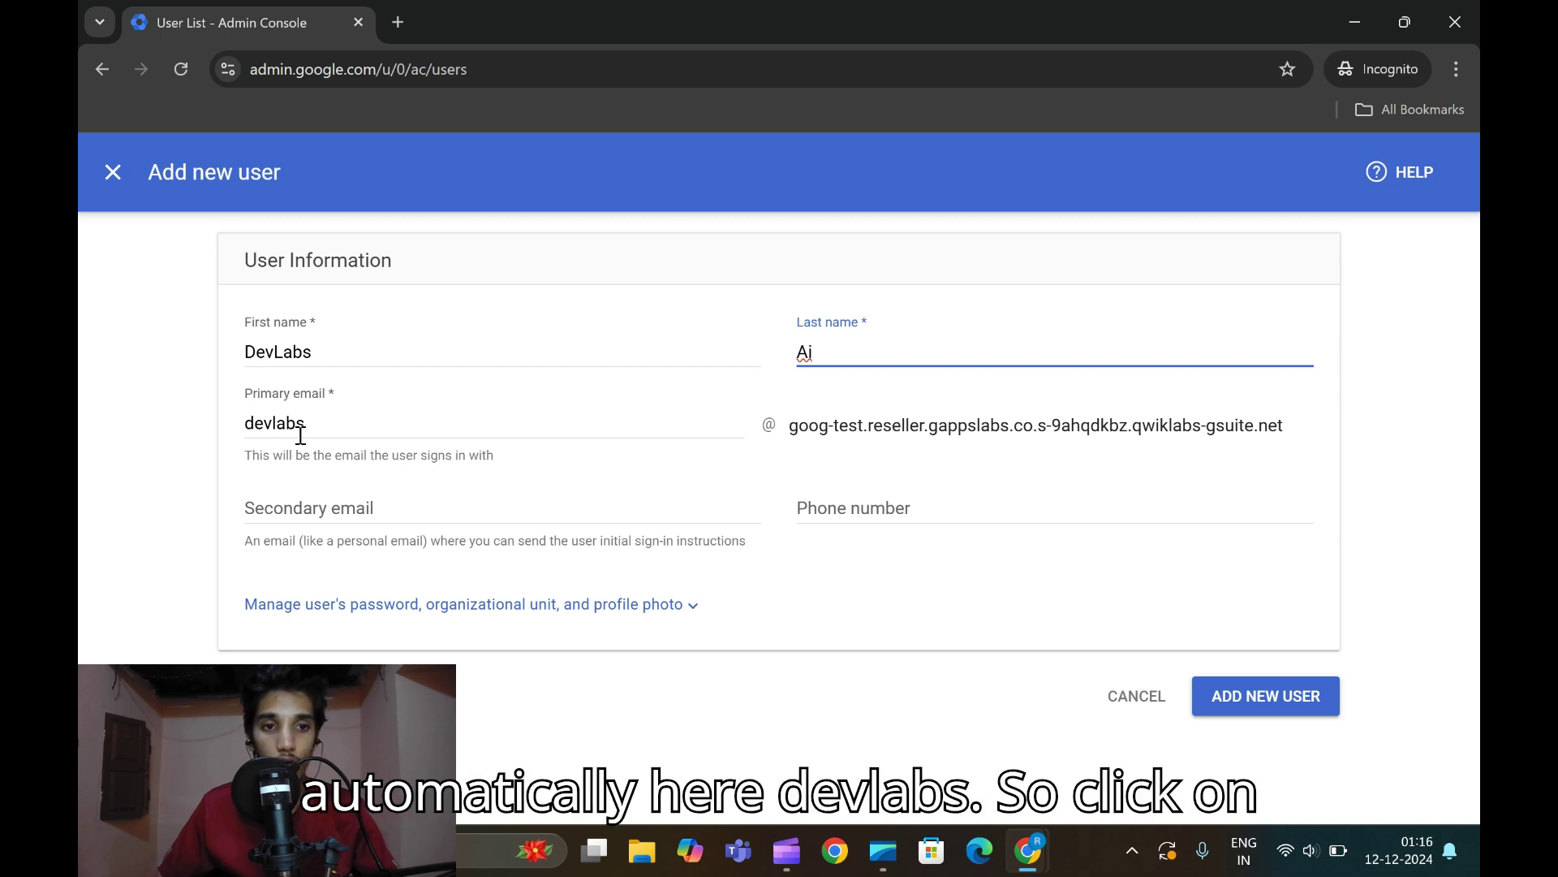
left_click(1237, 695)
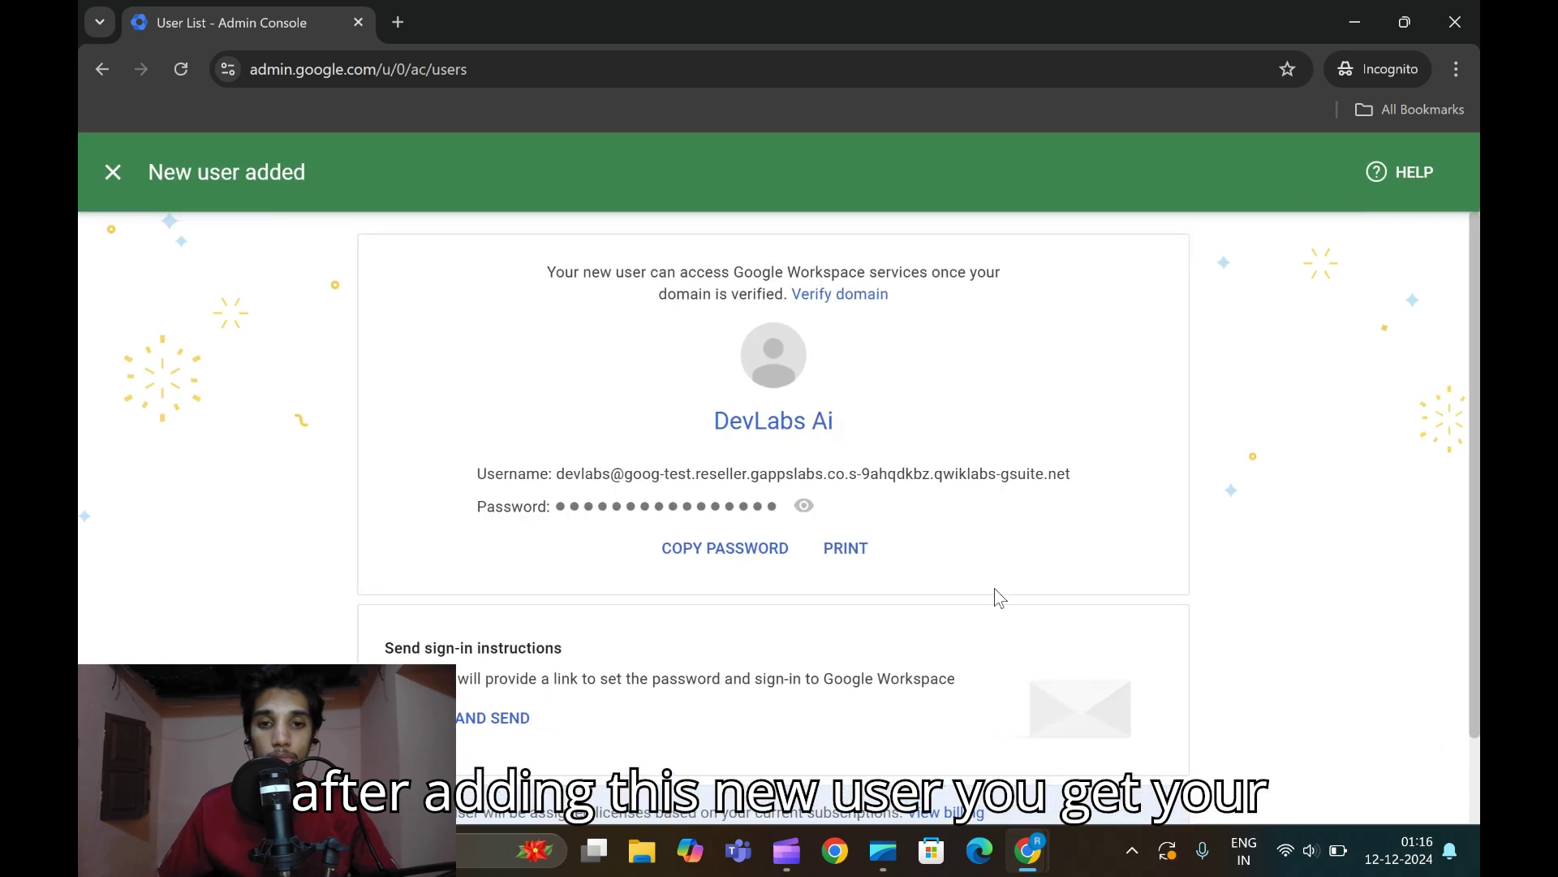
- Copy the new user's username from the confirmation page and paste it into a new browser tab's address bar
scroll(995, 592, "down", 1)
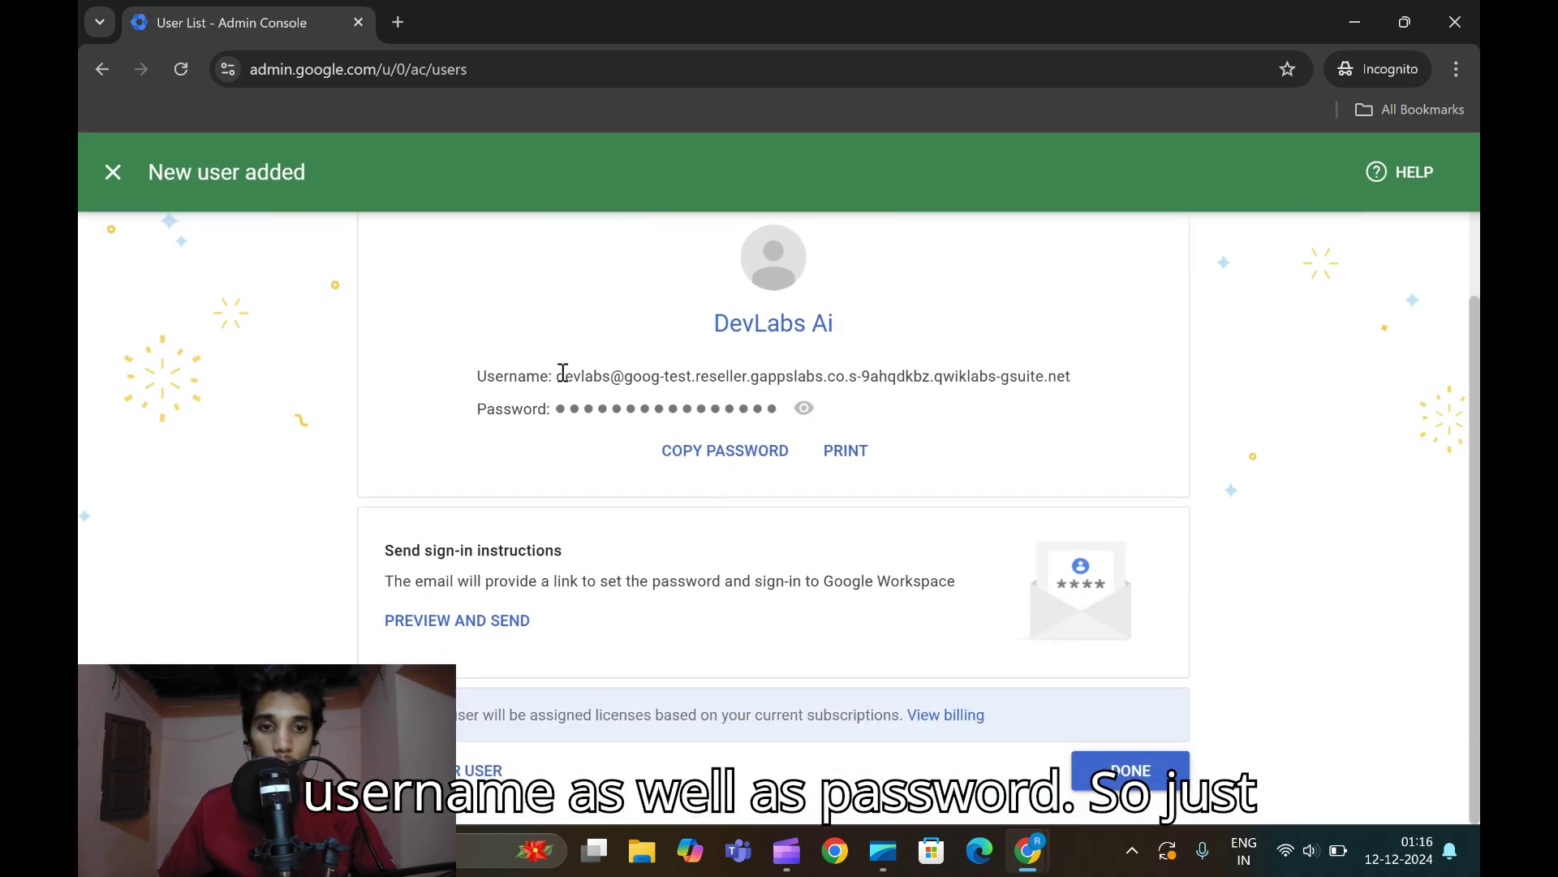
left_click_drag(563, 372, 831, 407)
left_click(555, 372)
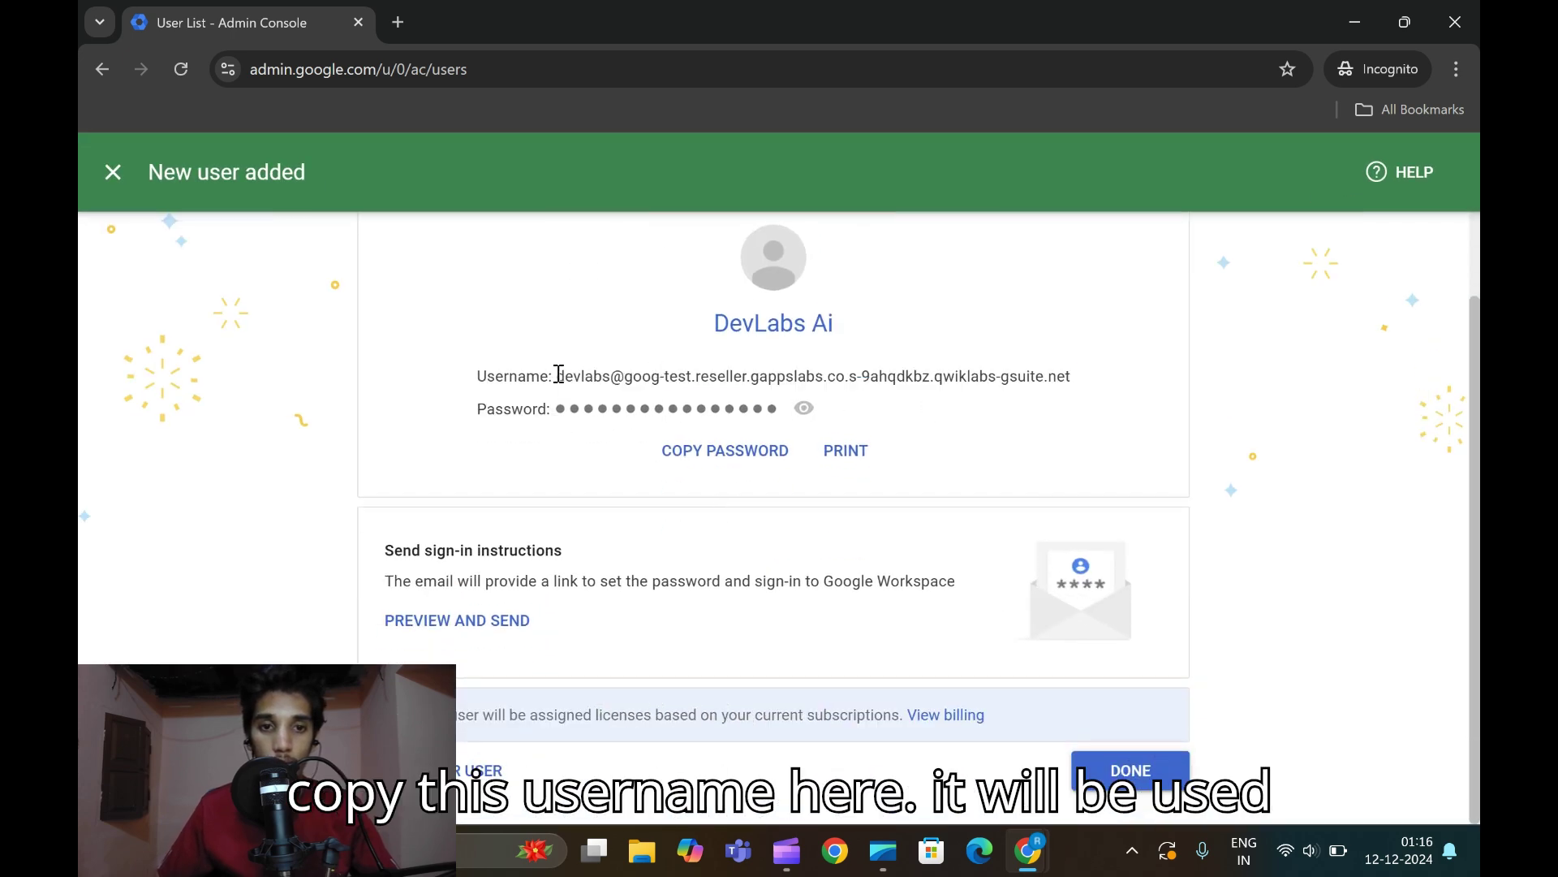
left_click_drag(559, 375, 1087, 391)
key("ctrl+c")
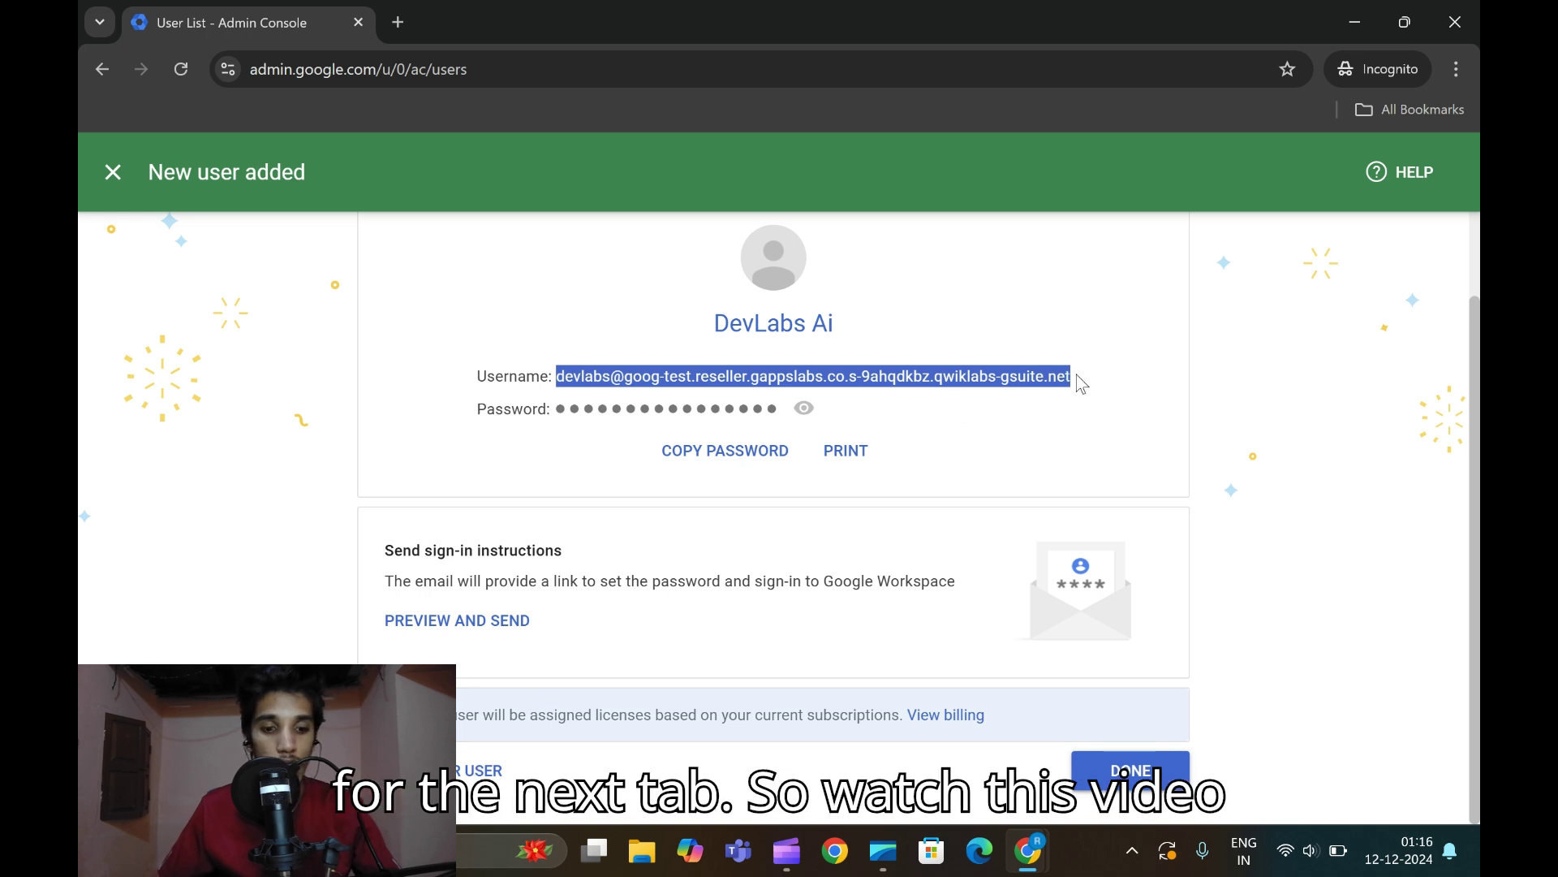
left_click(398, 22)
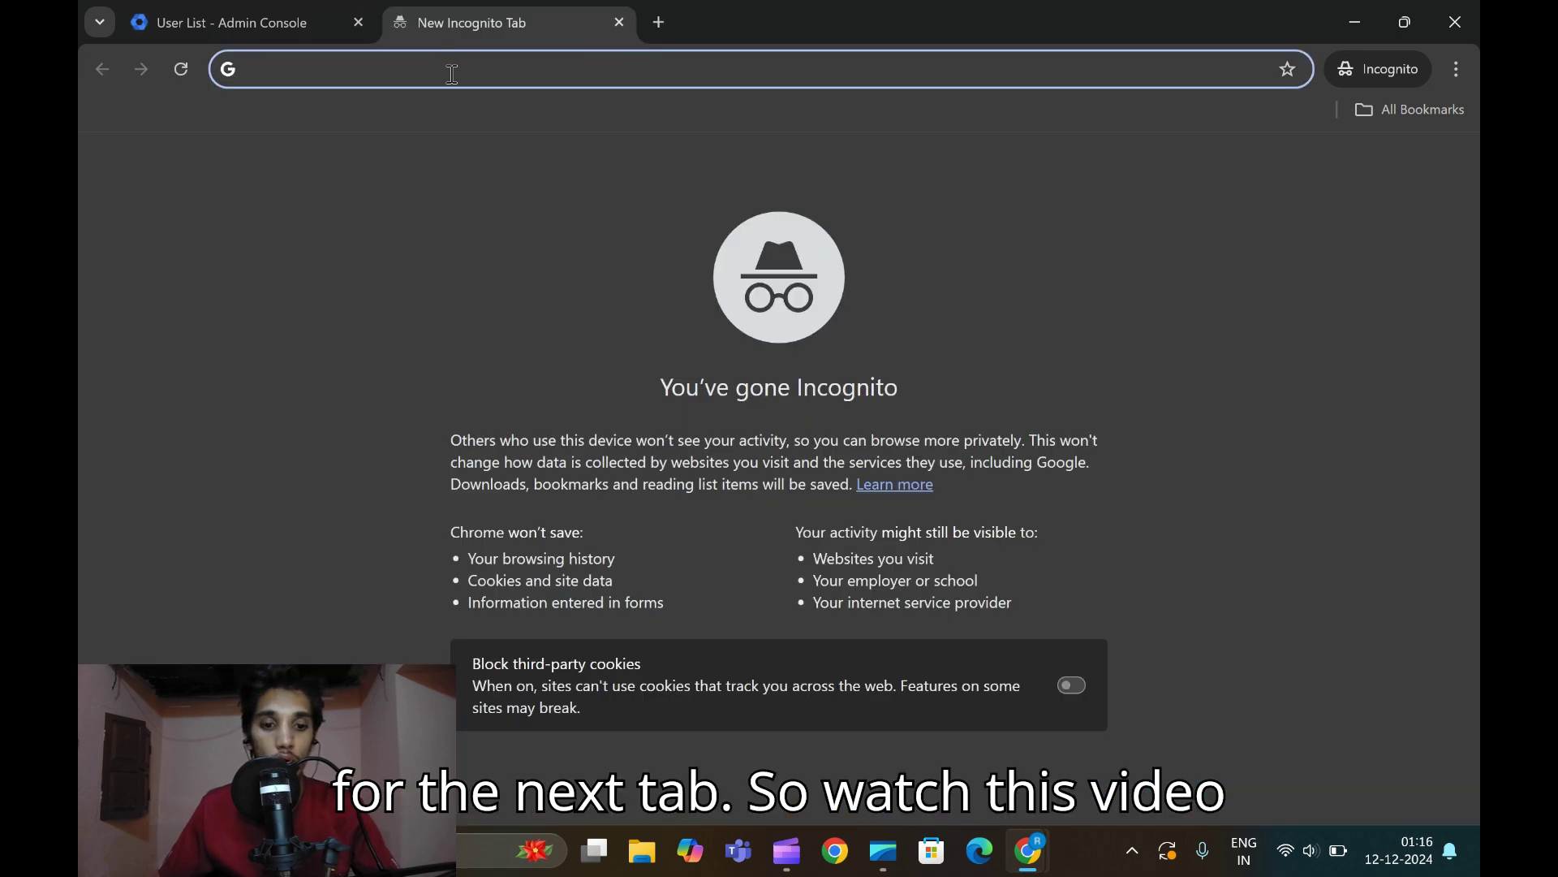
key("ctrl+v")
- Copy the new user's generated password and paste it into the address bar of another new browser tab
left_click(236, 22)
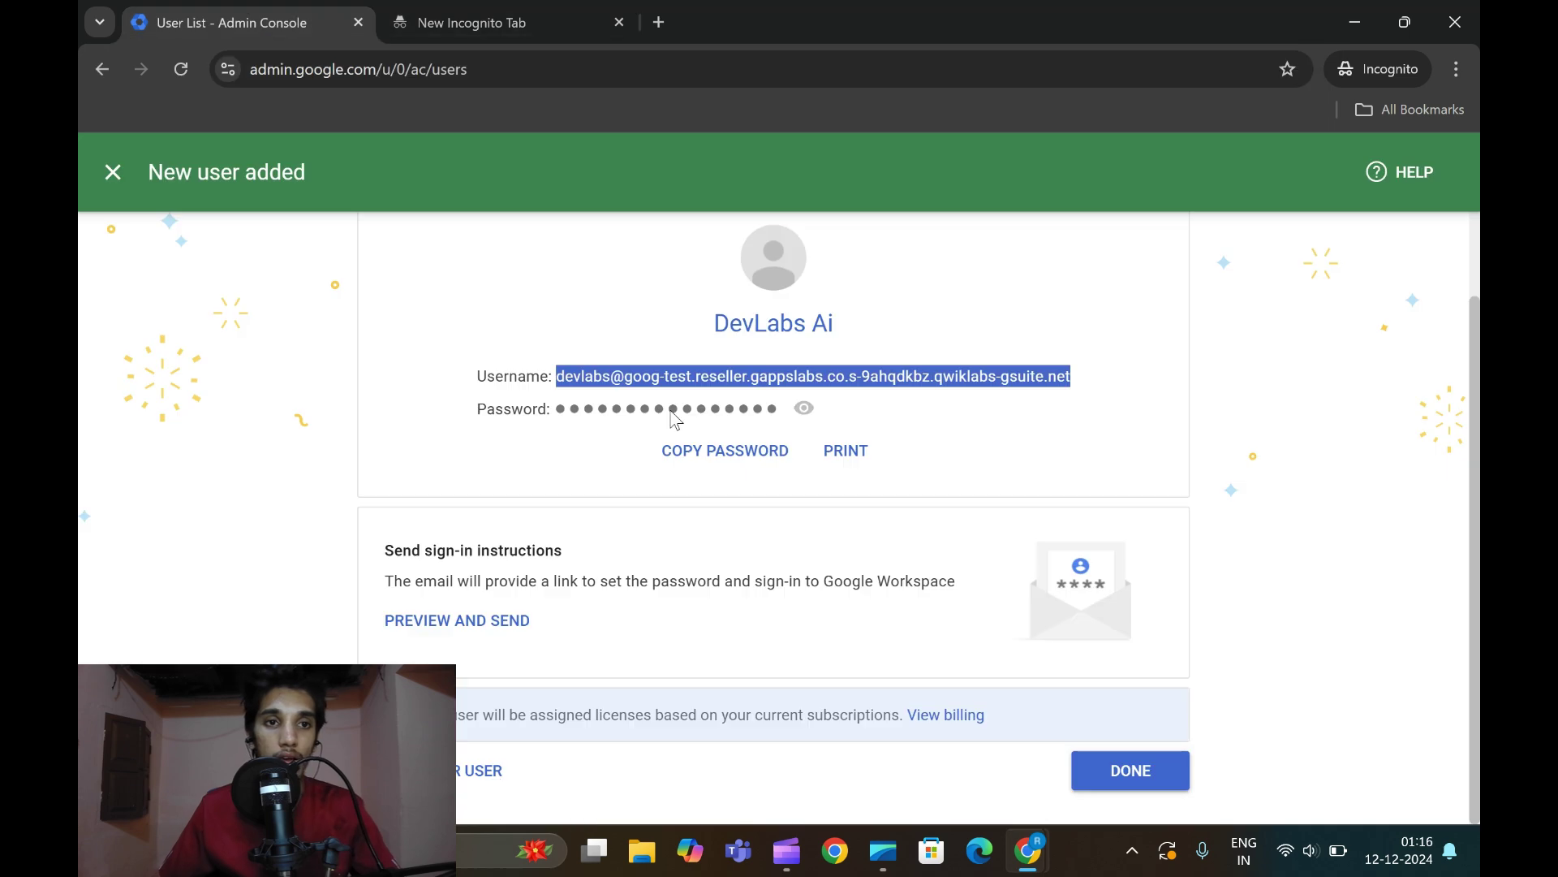
left_click(731, 450)
left_click(659, 22)
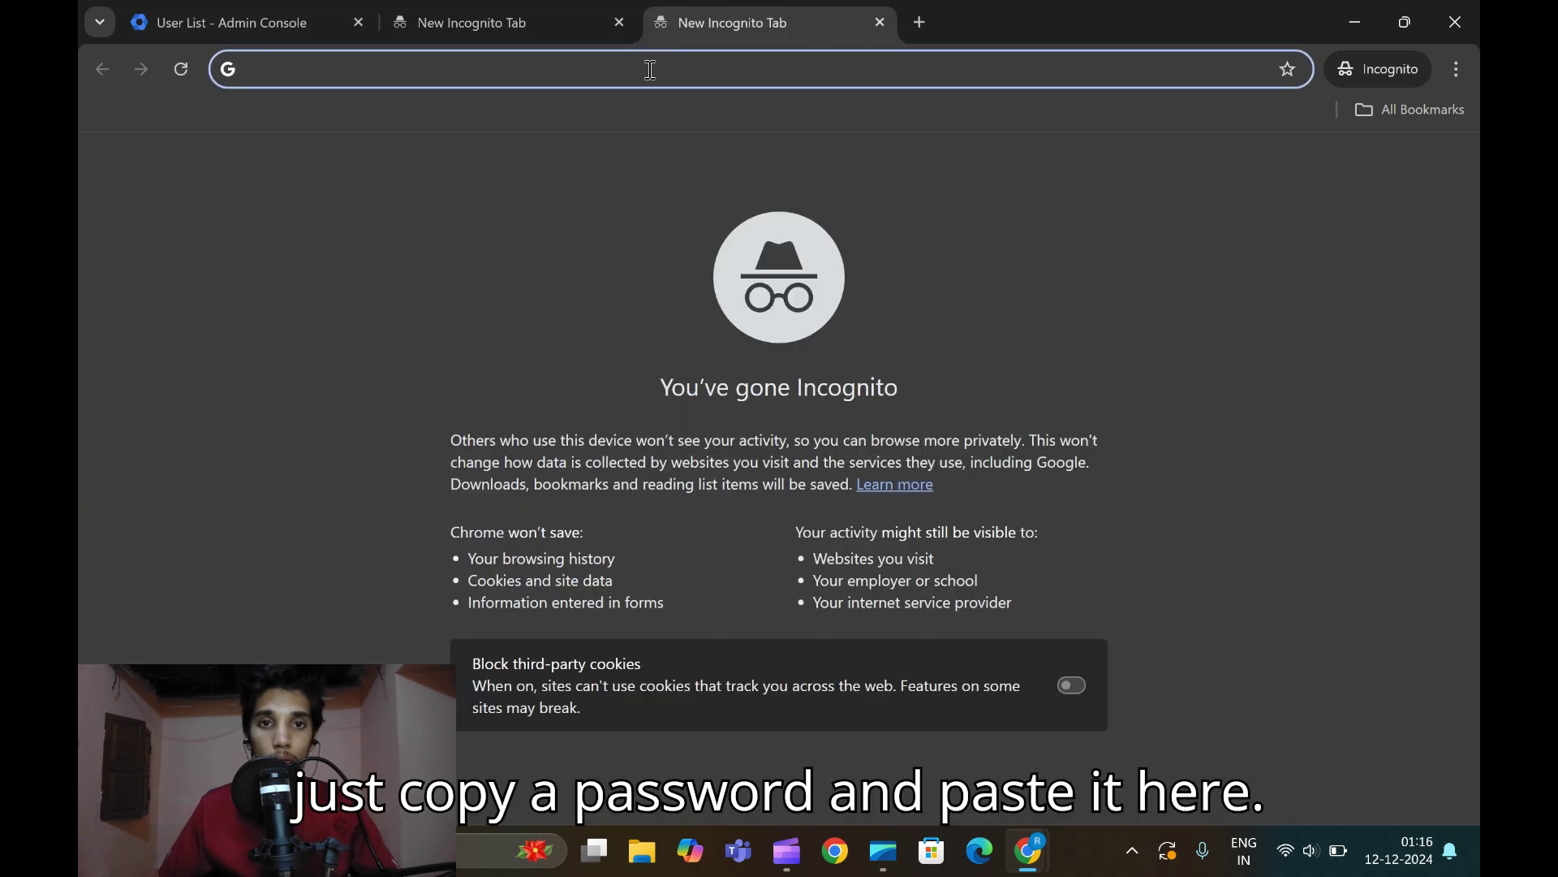
key("ctrl+v")
- Finish the new-user confirmation and read the lab's instructions for moving the user to the Teachers organizational unit
key("ctrl+1")
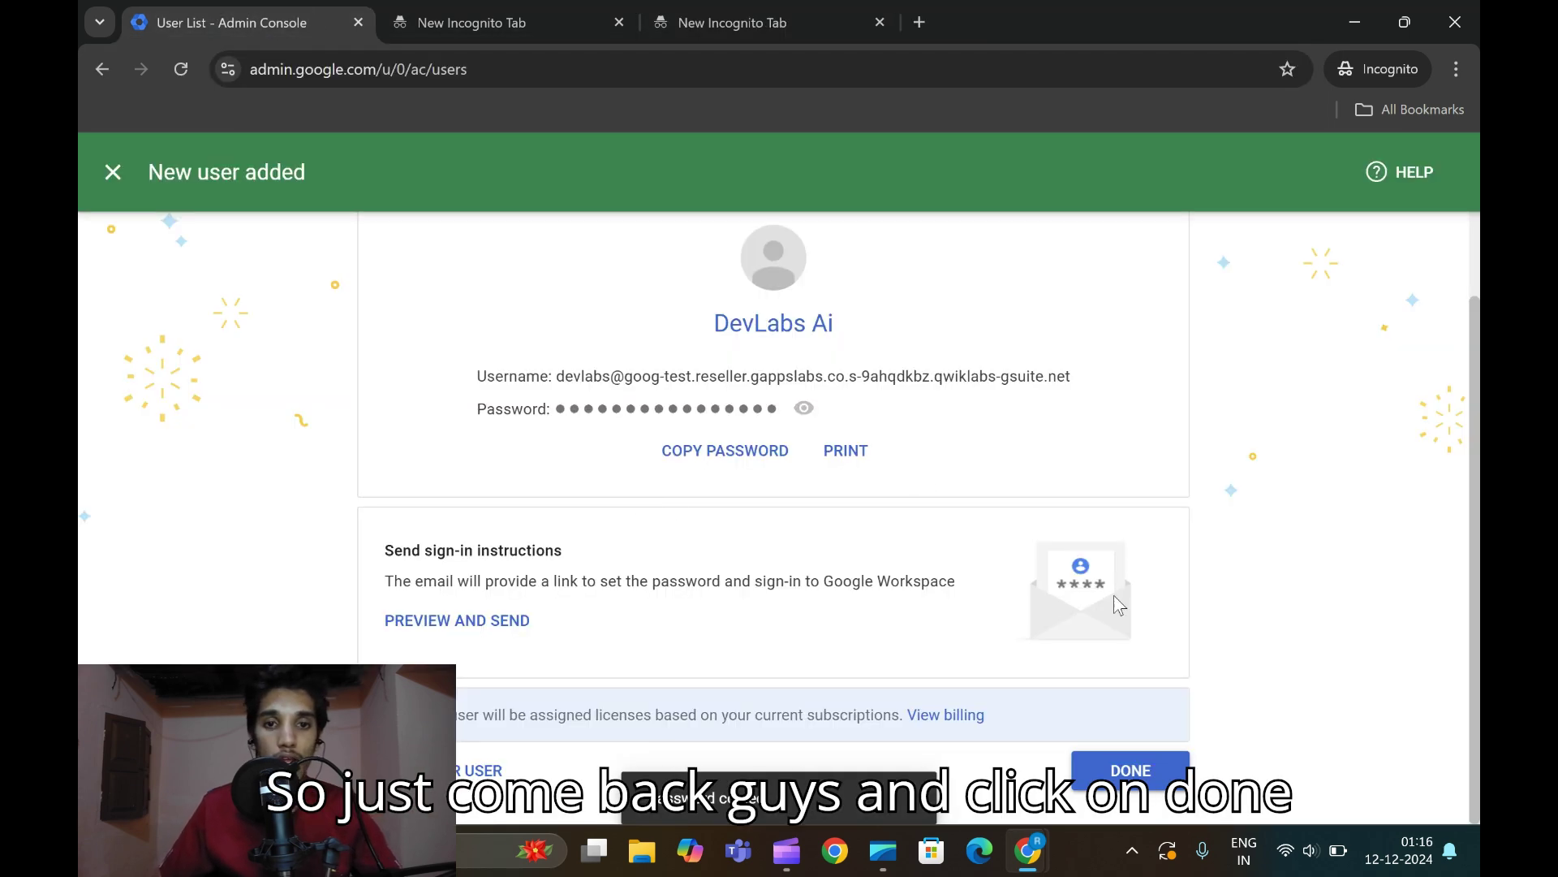
left_click(1114, 773)
mouse_move(1027, 851)
left_click(904, 731)
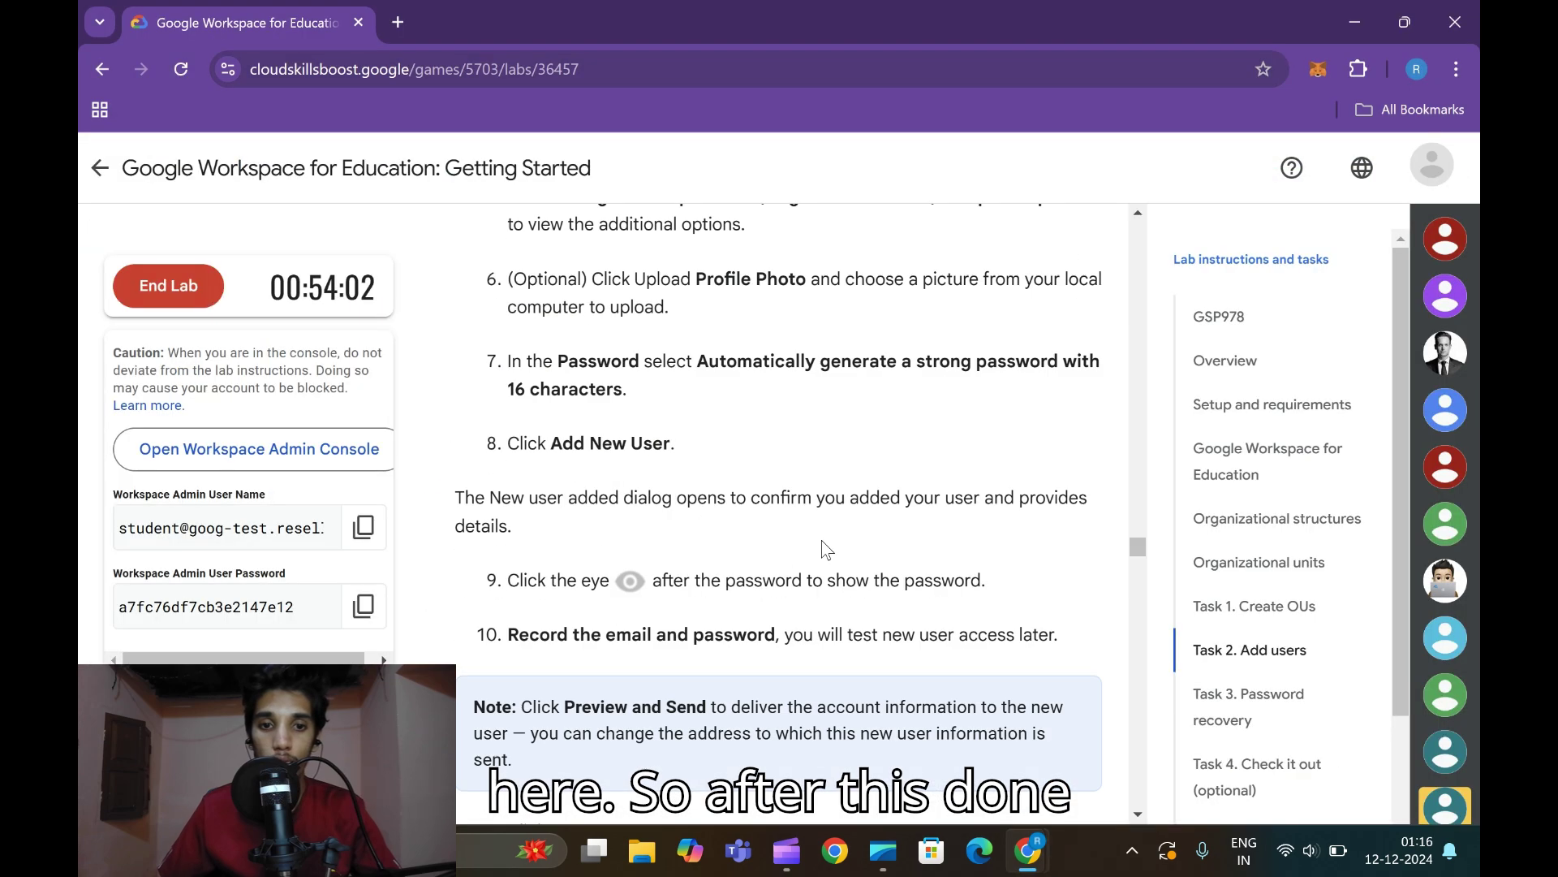
scroll(822, 549, "up", 1)
scroll(820, 539, "down", 9)
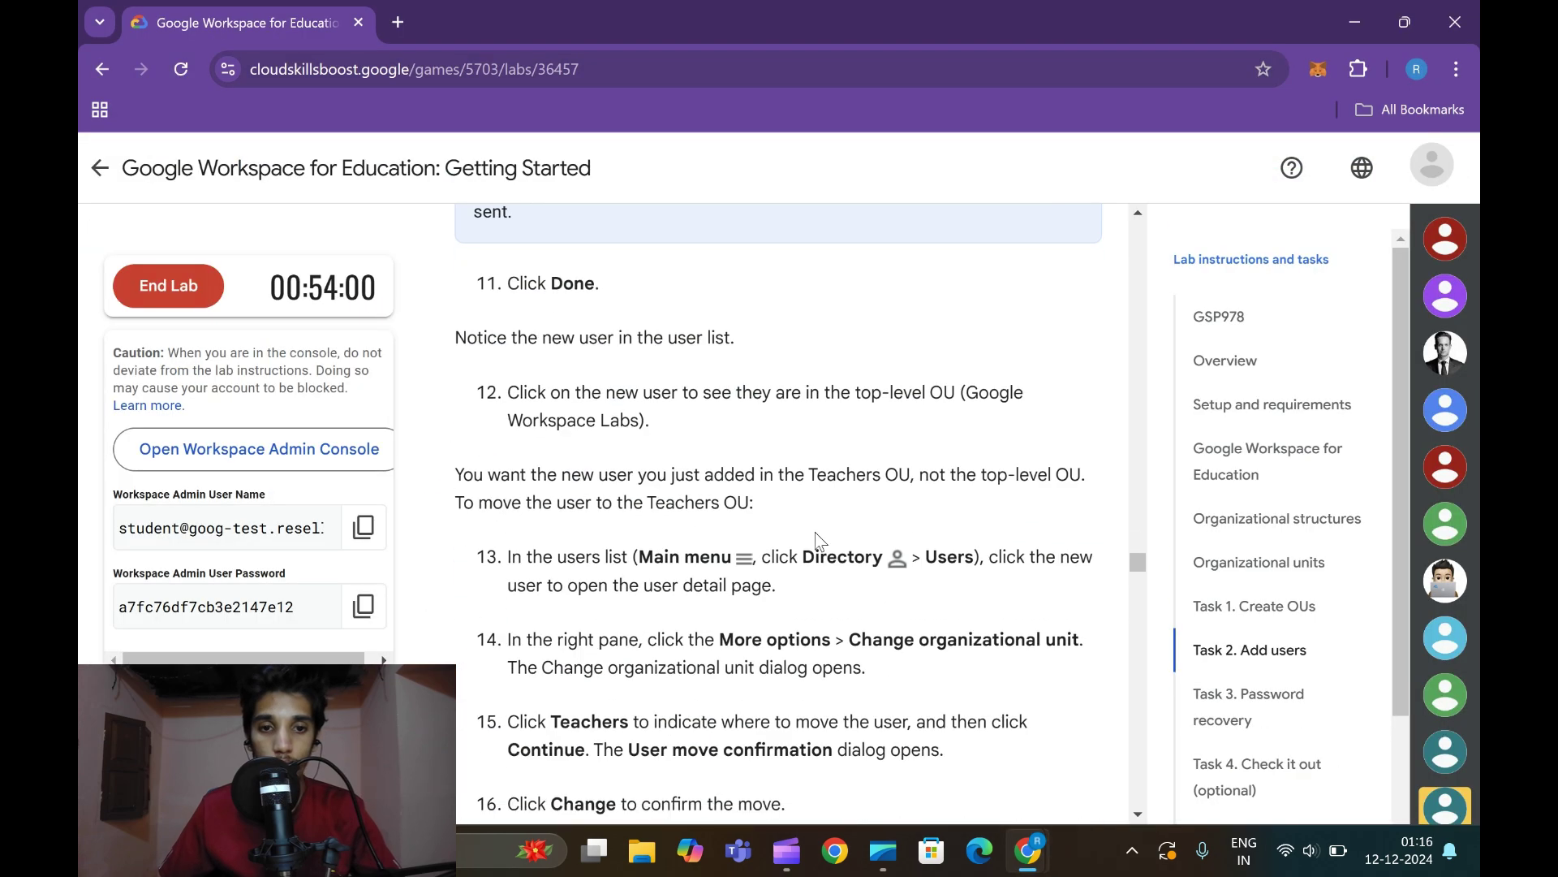
scroll(819, 545, "up", 1)
scroll(814, 547, "down", 1)
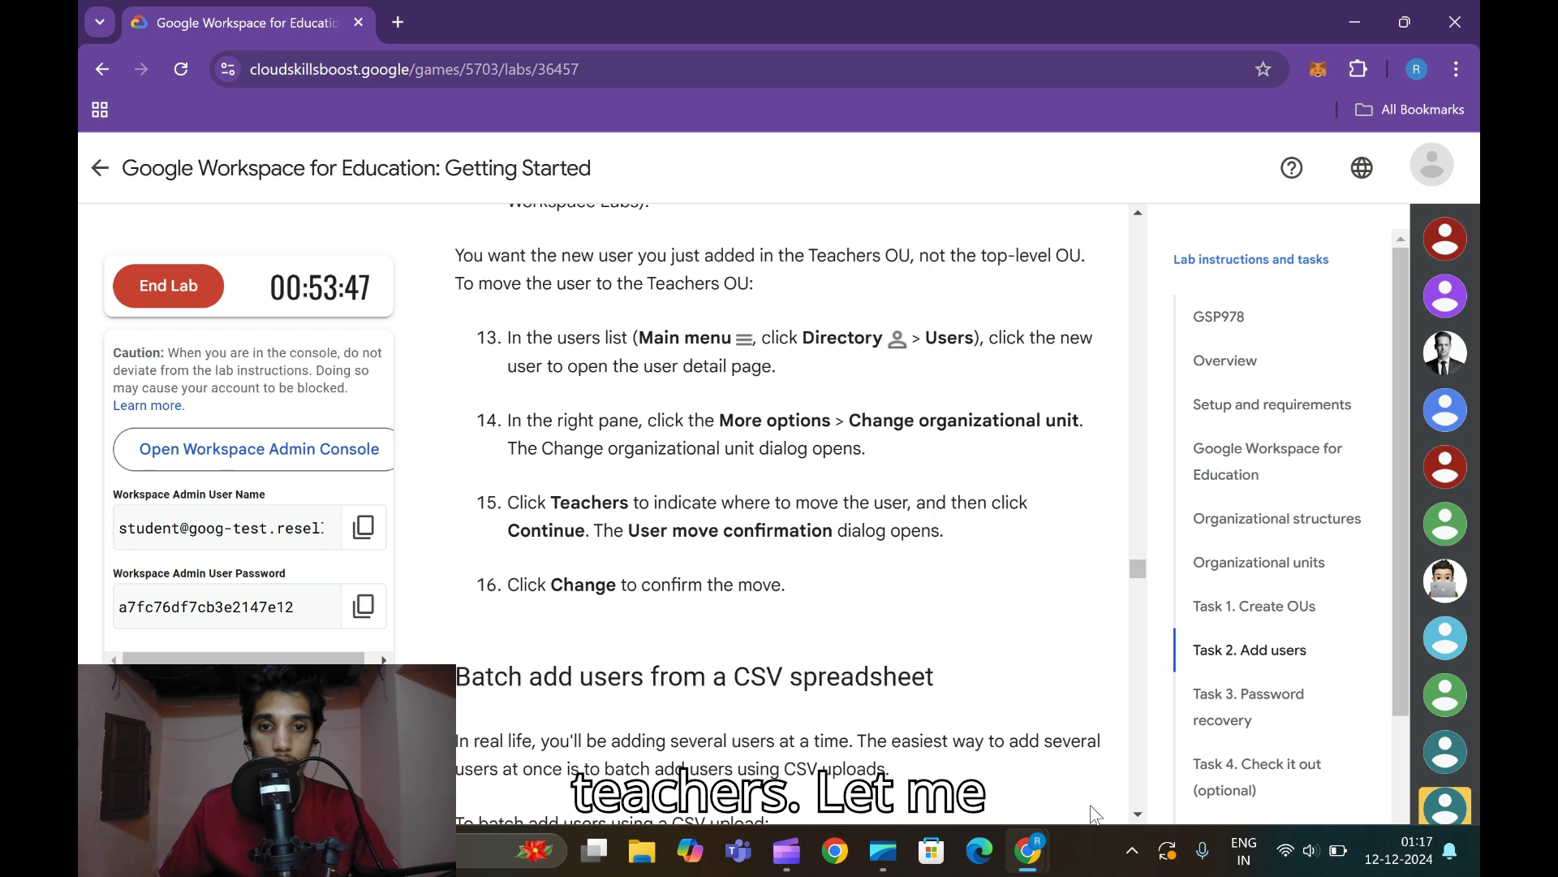
- Return to the Admin console and refresh the Users list to include the new account
mouse_move(1028, 851)
left_click(1047, 698)
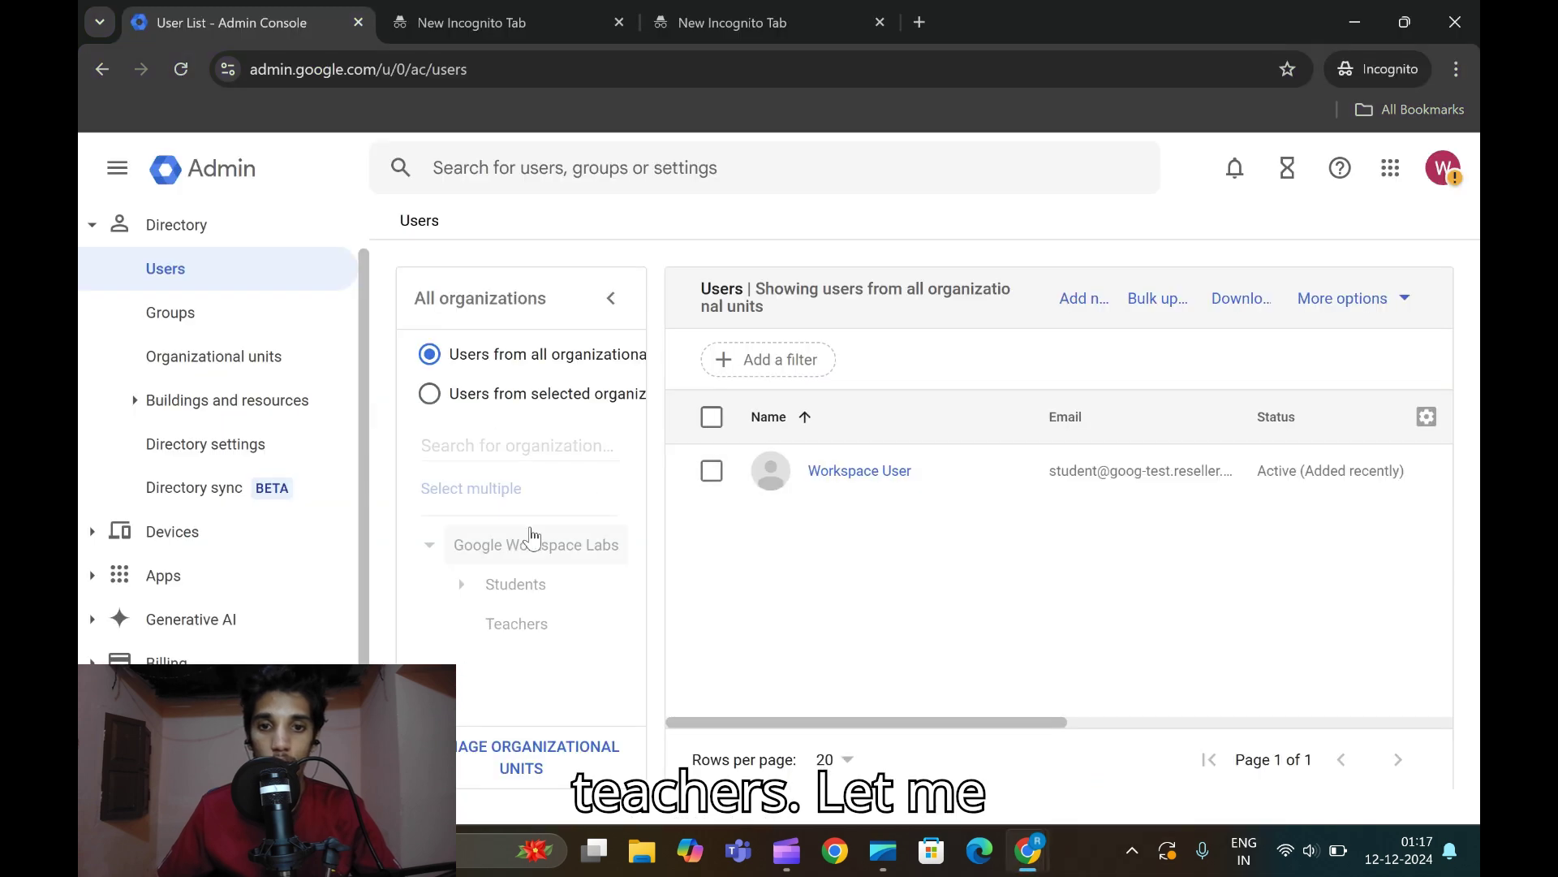
left_click(190, 283)
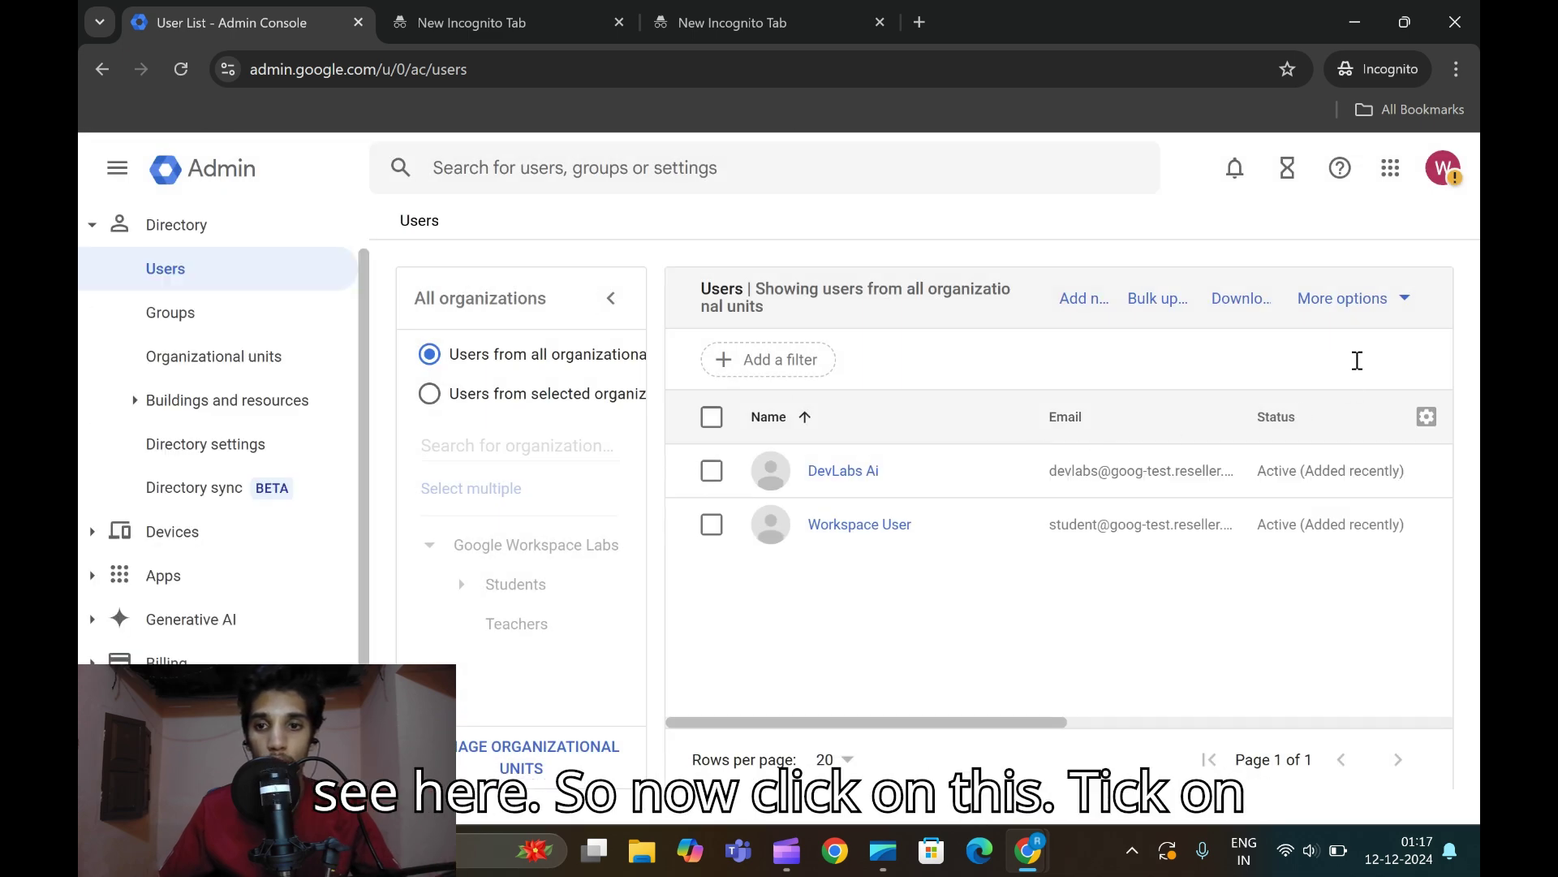
- Change the organizational unit of the user DevLabs Ai to Teachers and confirm the move
left_click(711, 472)
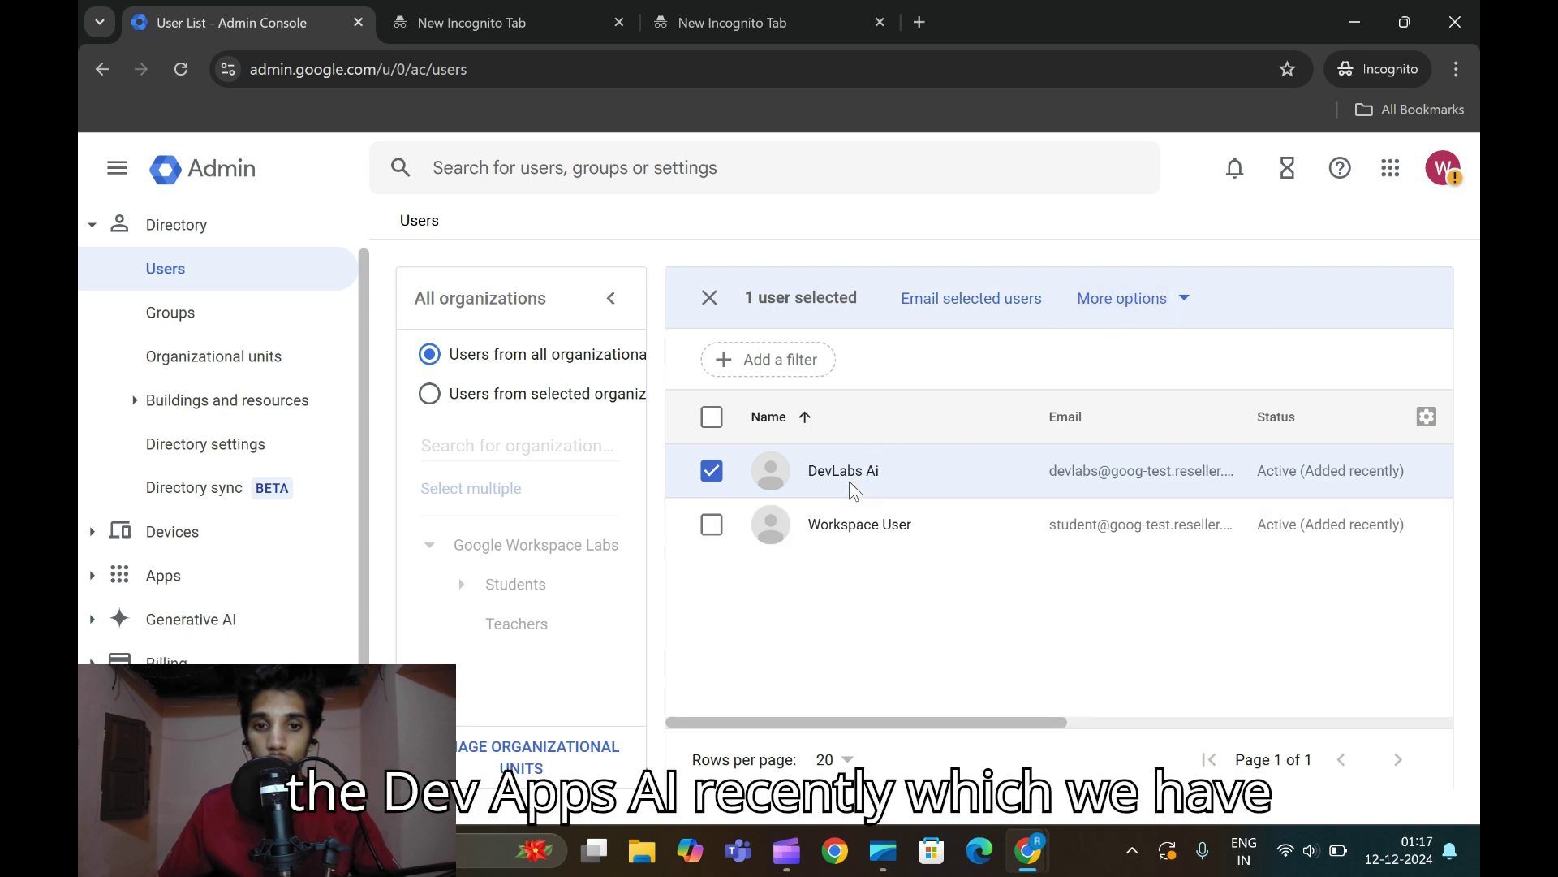
left_click(1128, 298)
left_click(1178, 408)
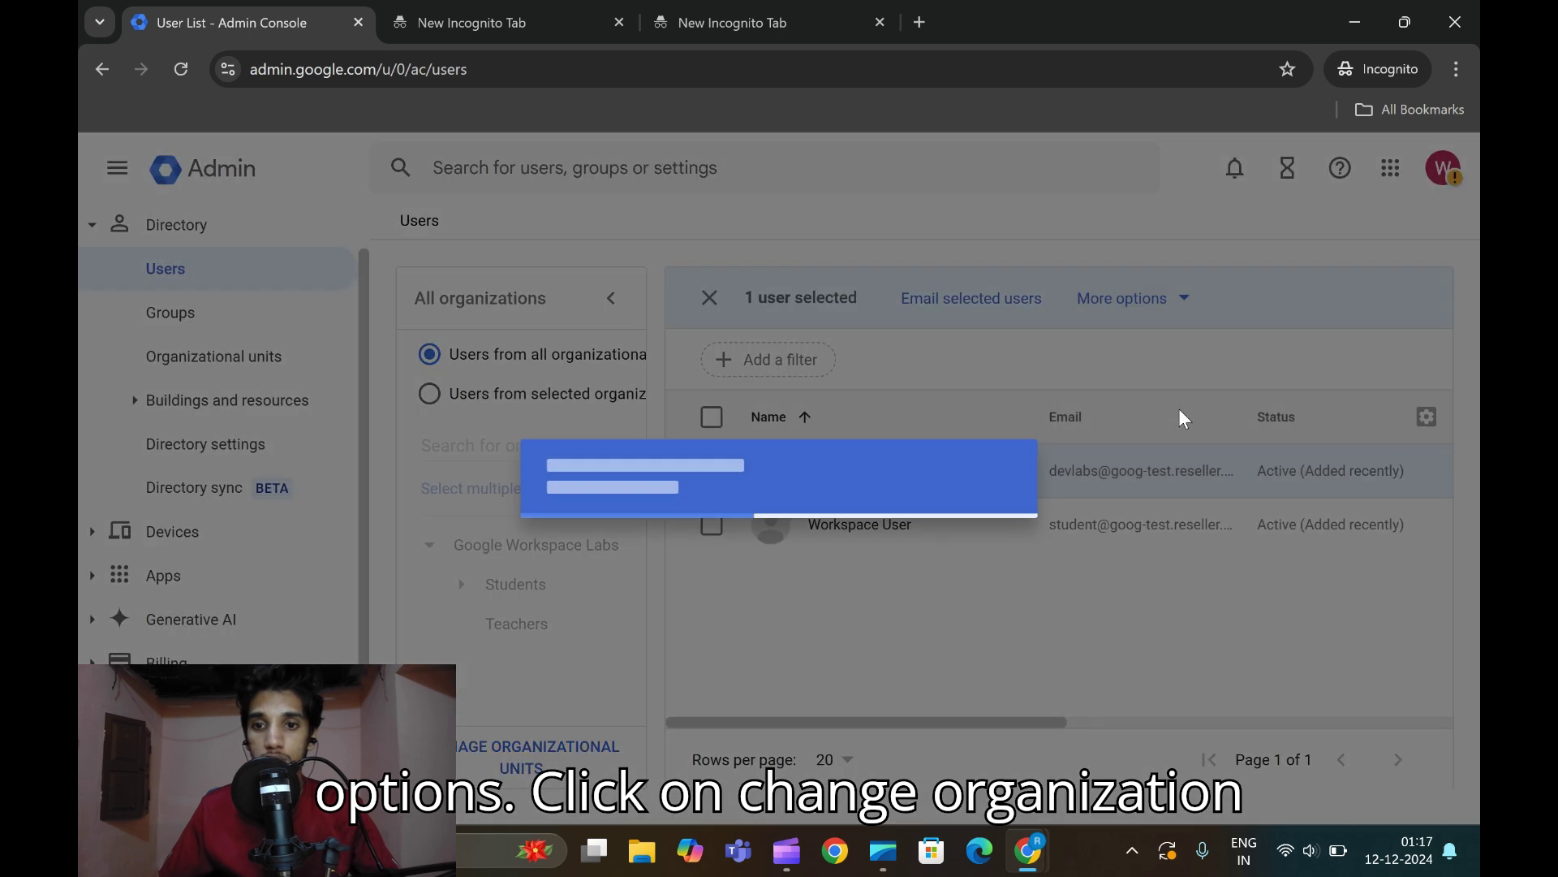
mouse_move(1027, 850)
left_click(901, 787)
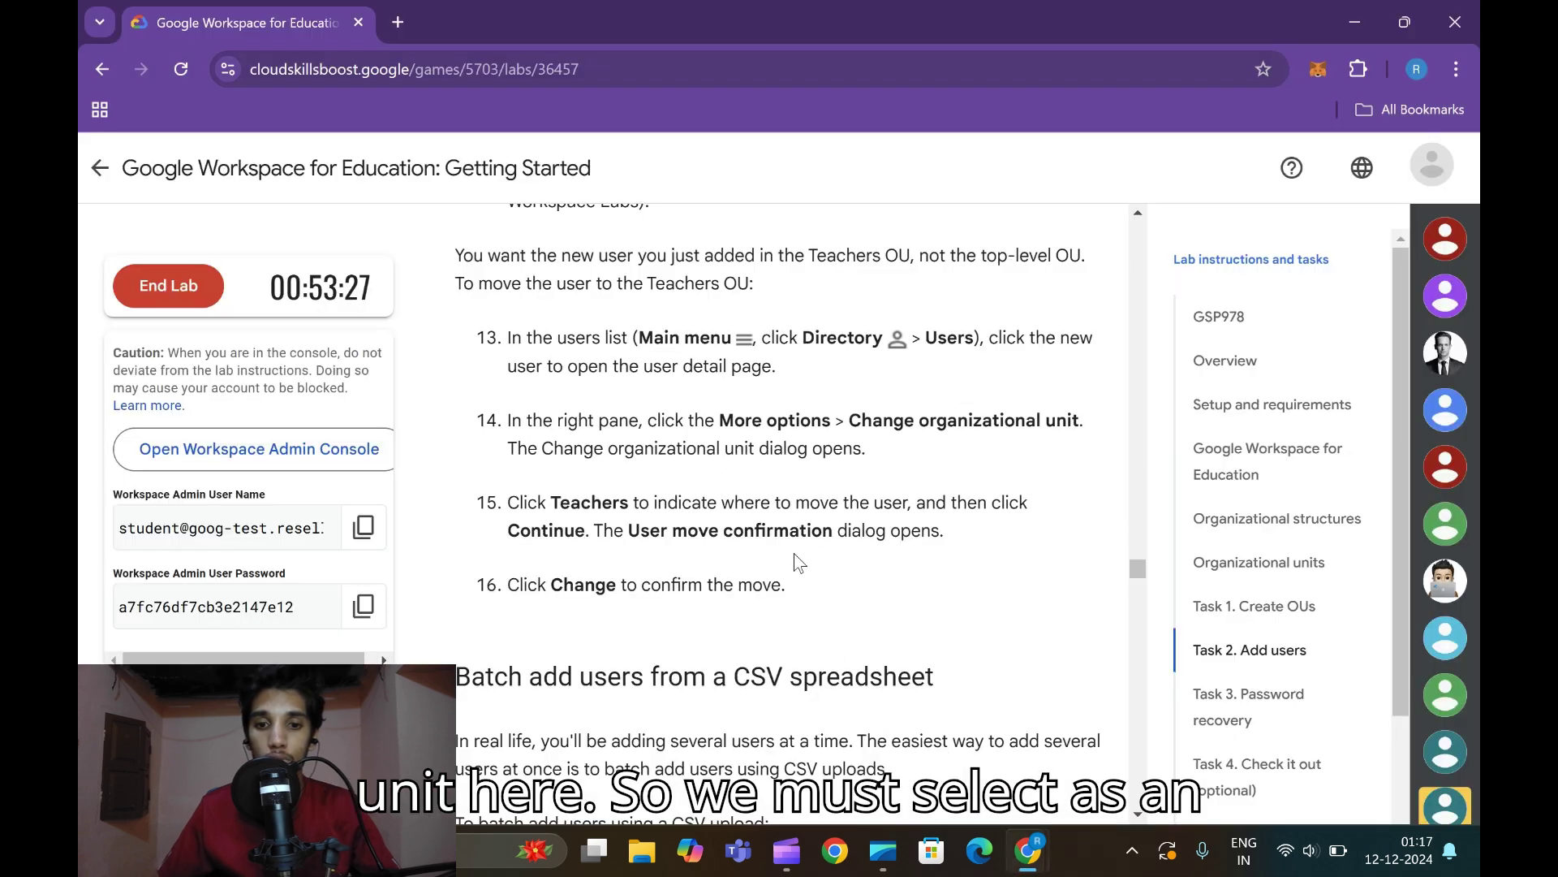
scroll(1123, 751, "down", 3)
left_click(1092, 730)
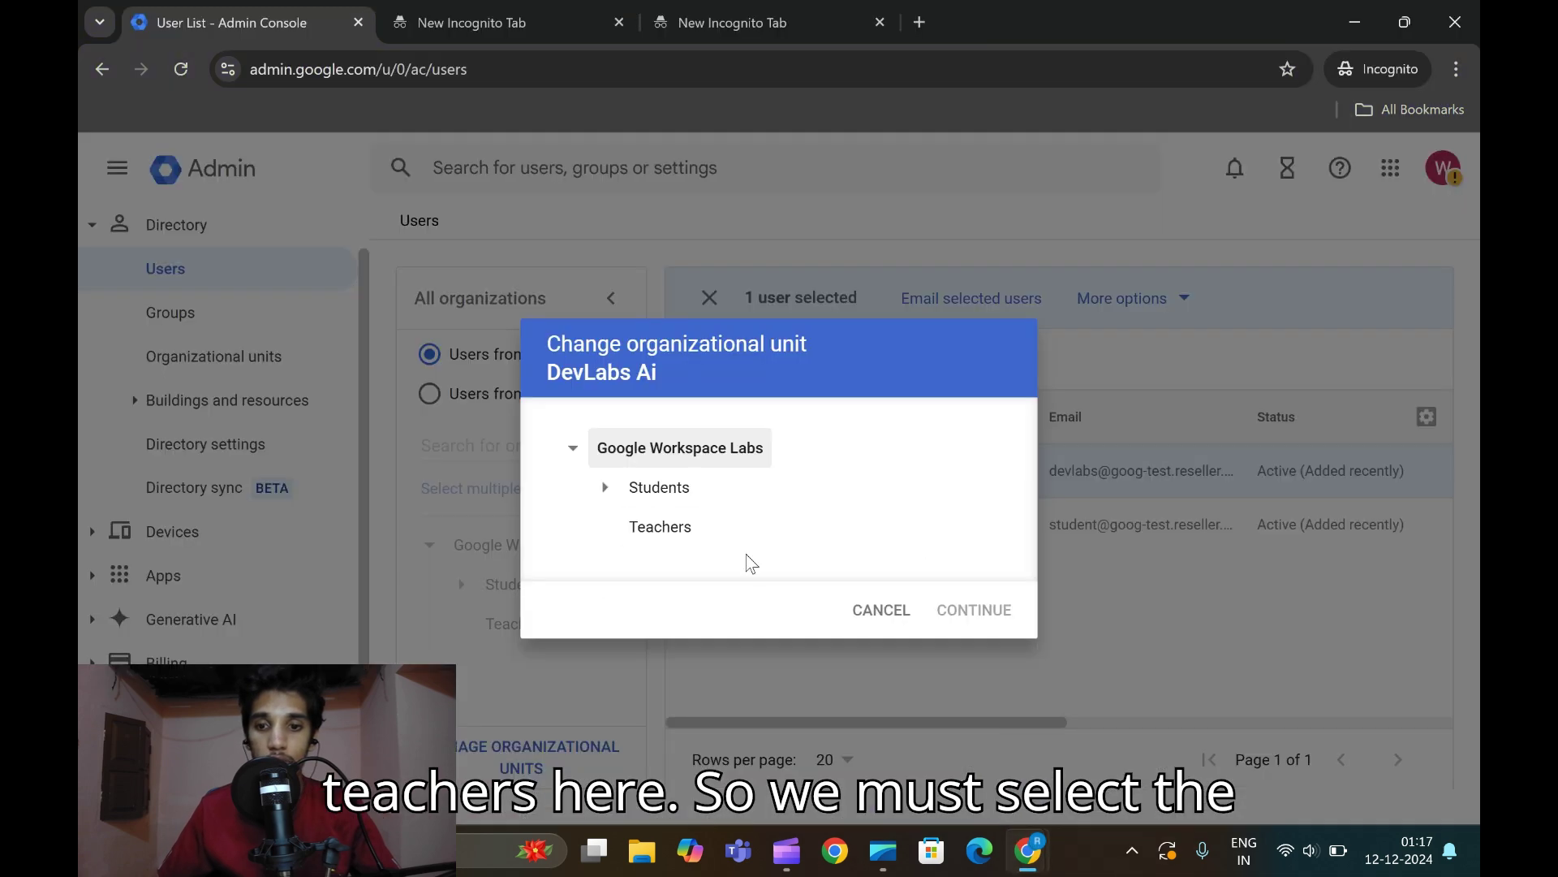
left_click(689, 540)
left_click(973, 610)
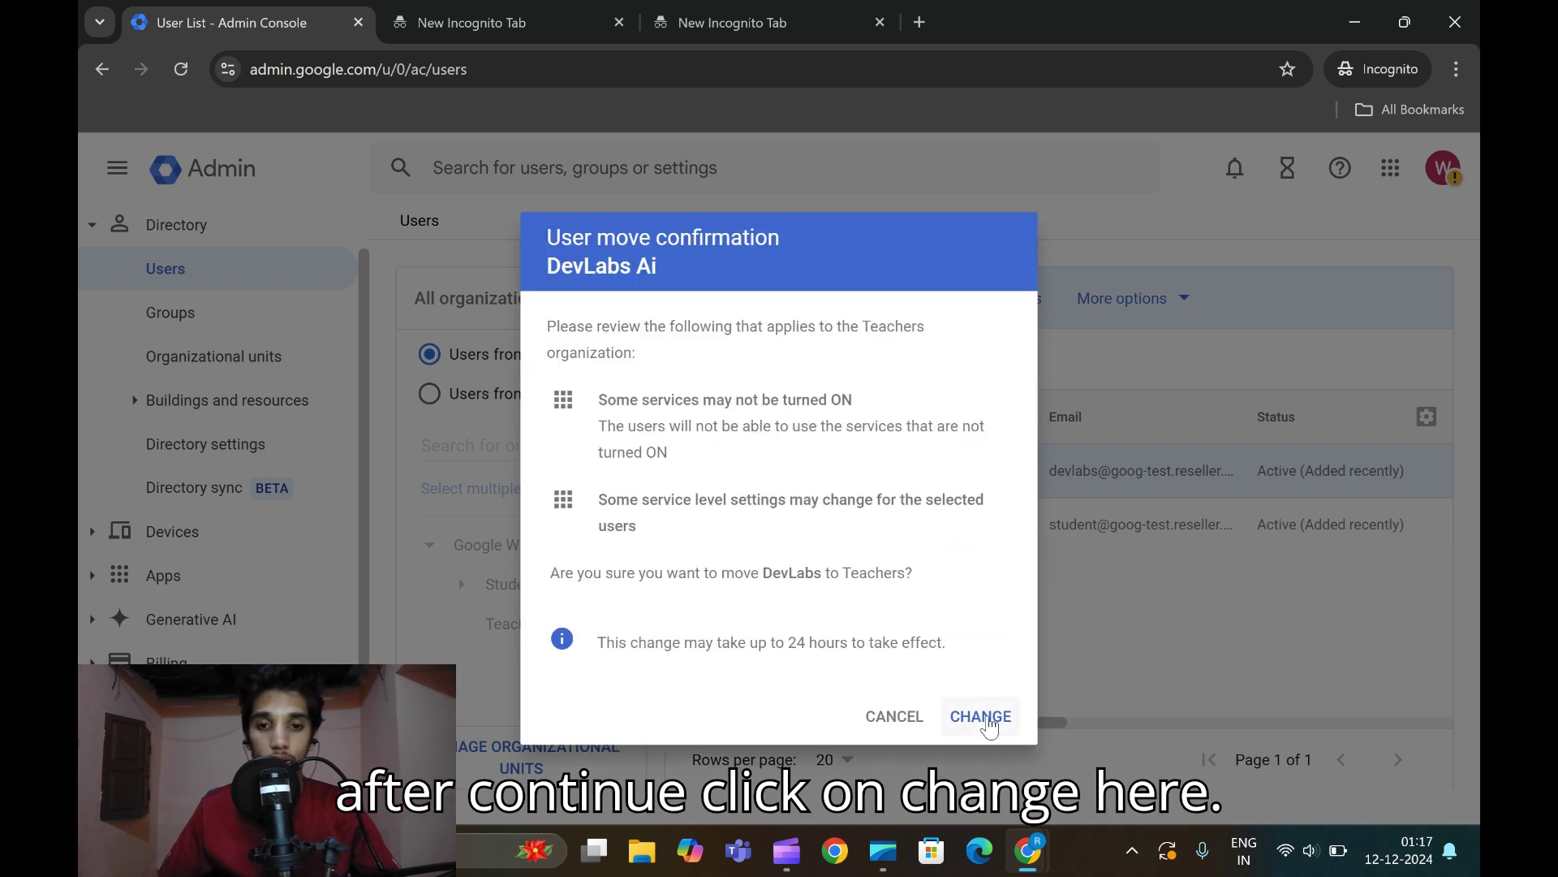
left_click(981, 716)
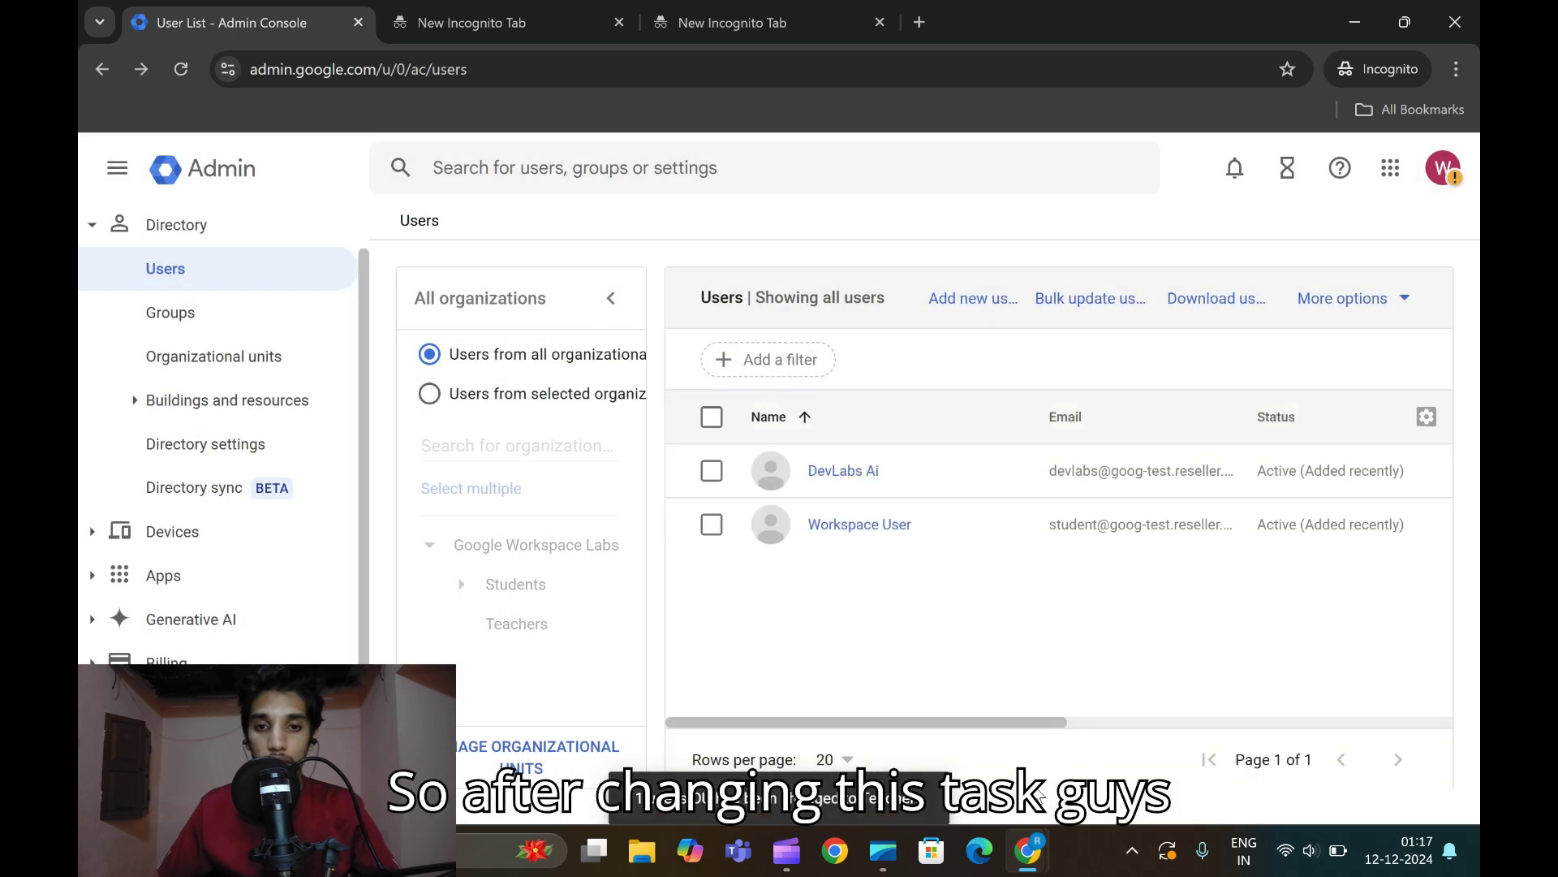
- Read the lab's instructions for batch adding users from a CSV spreadsheet, and reload the Admin console's Users page
mouse_move(1034, 850)
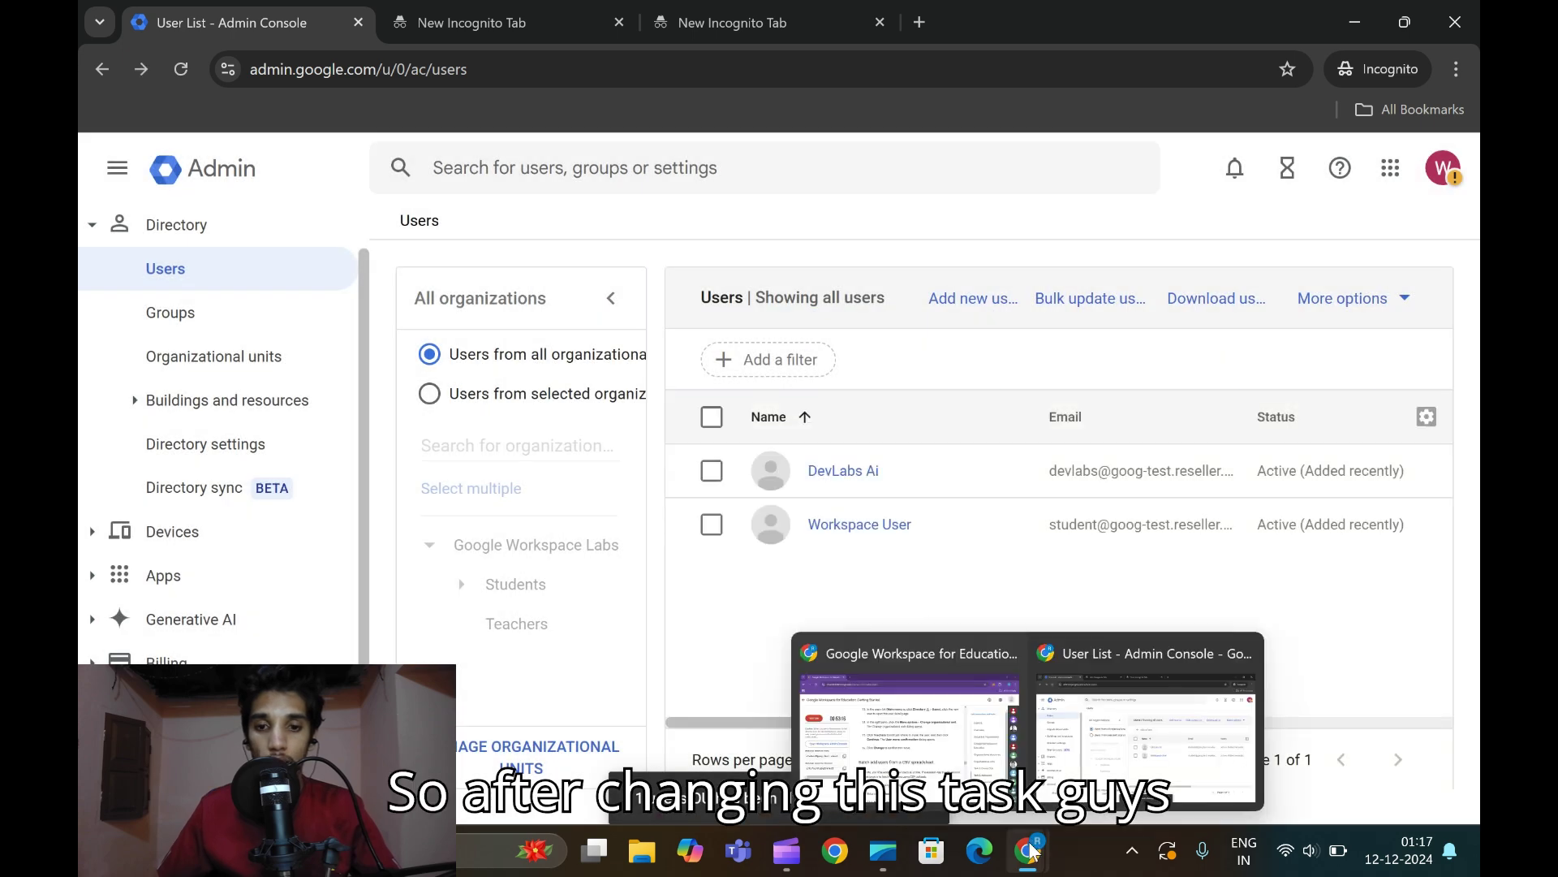
left_click(924, 735)
scroll(816, 592, "down", 3)
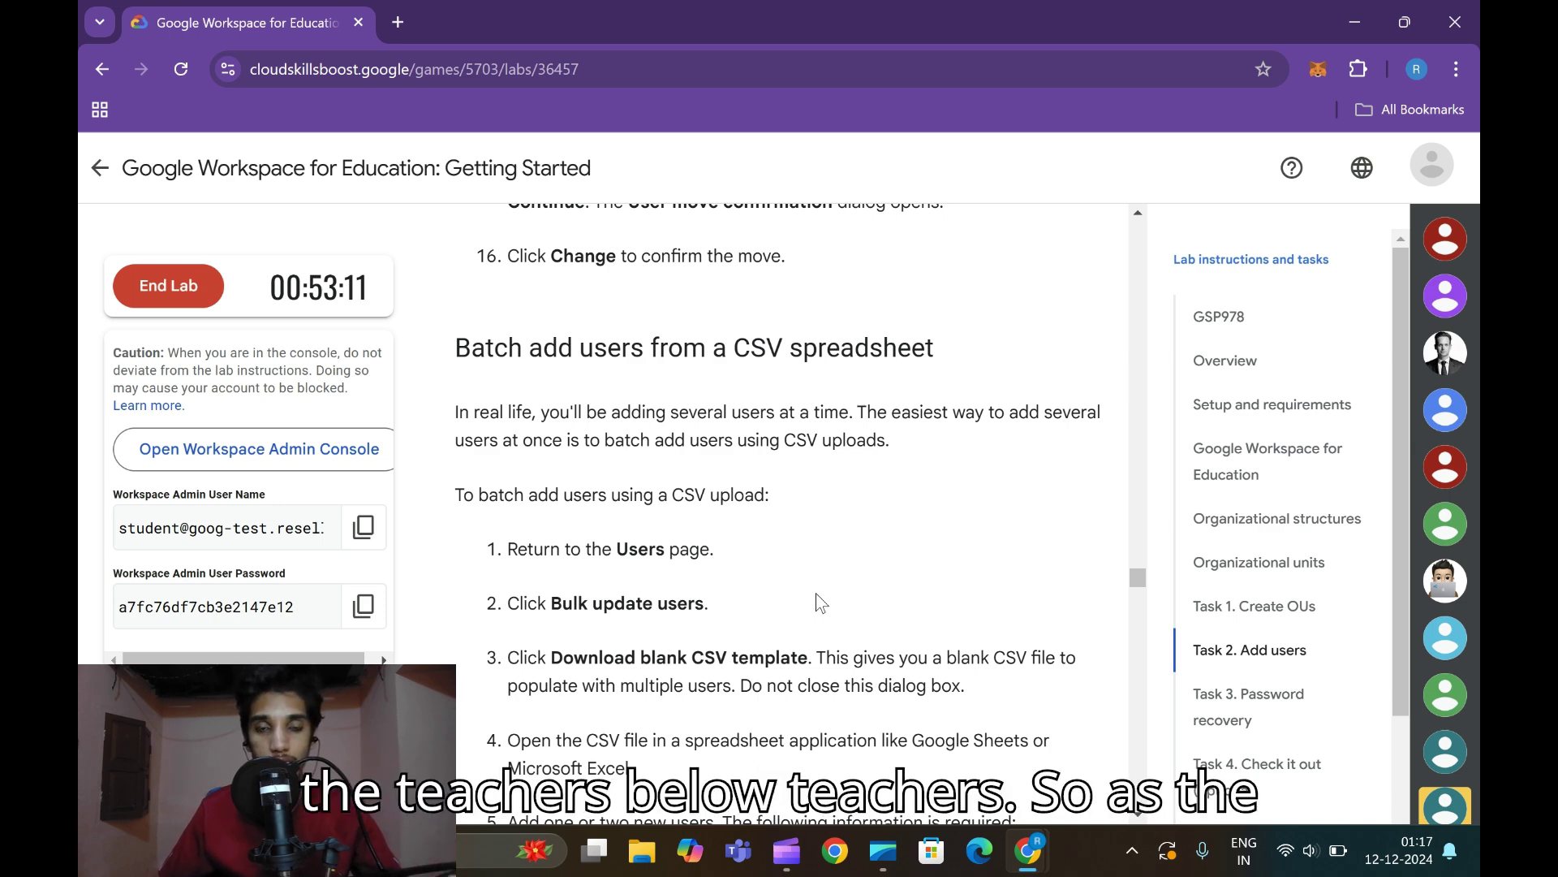
scroll(820, 602, "down", 1)
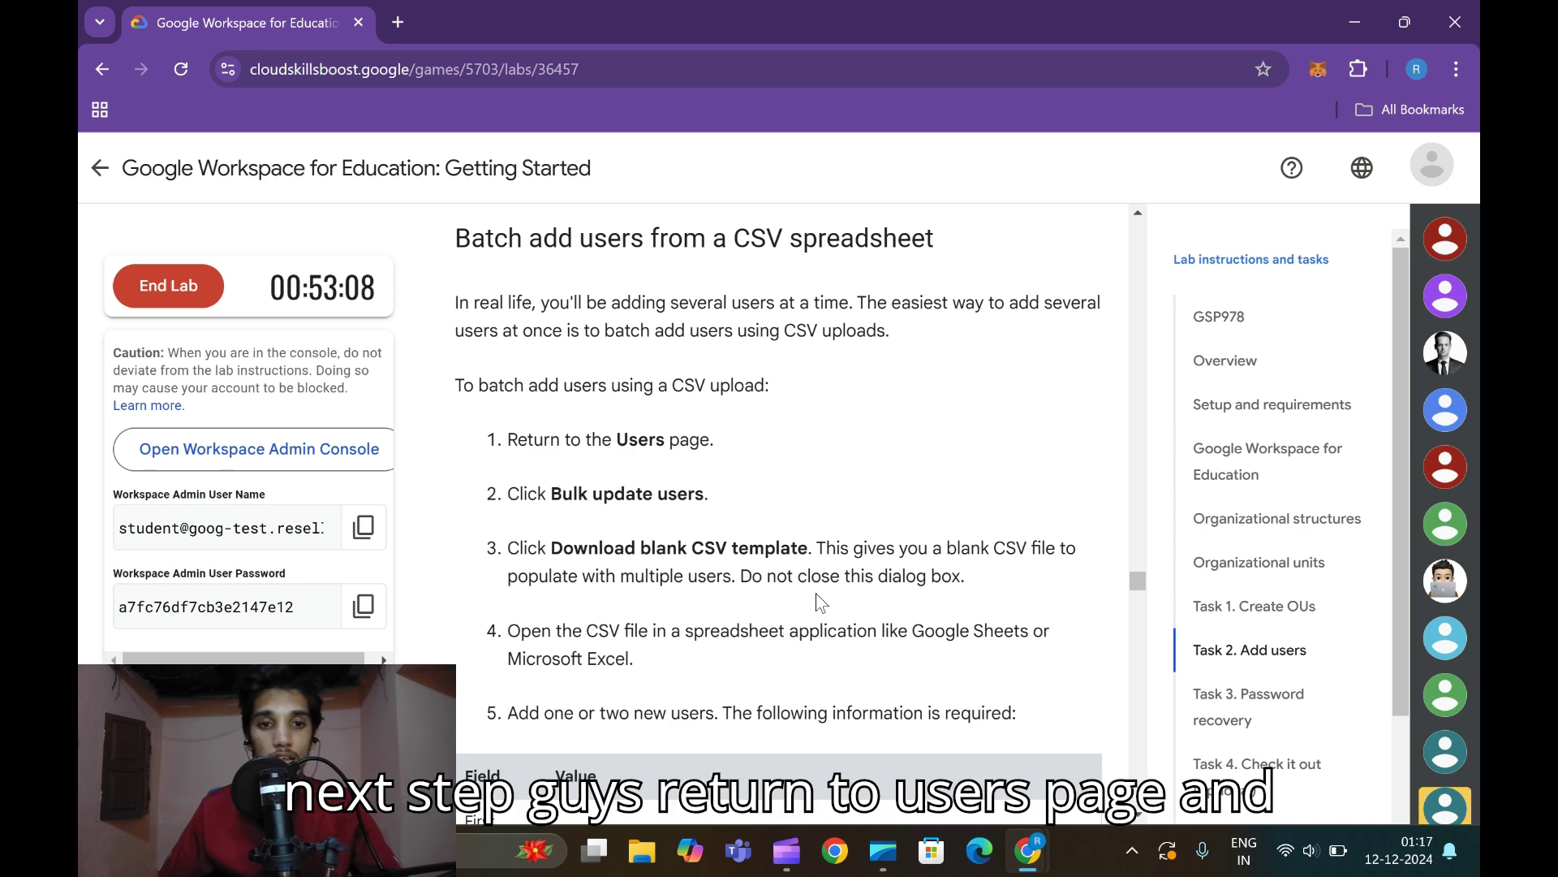
scroll(820, 602, "down", 1)
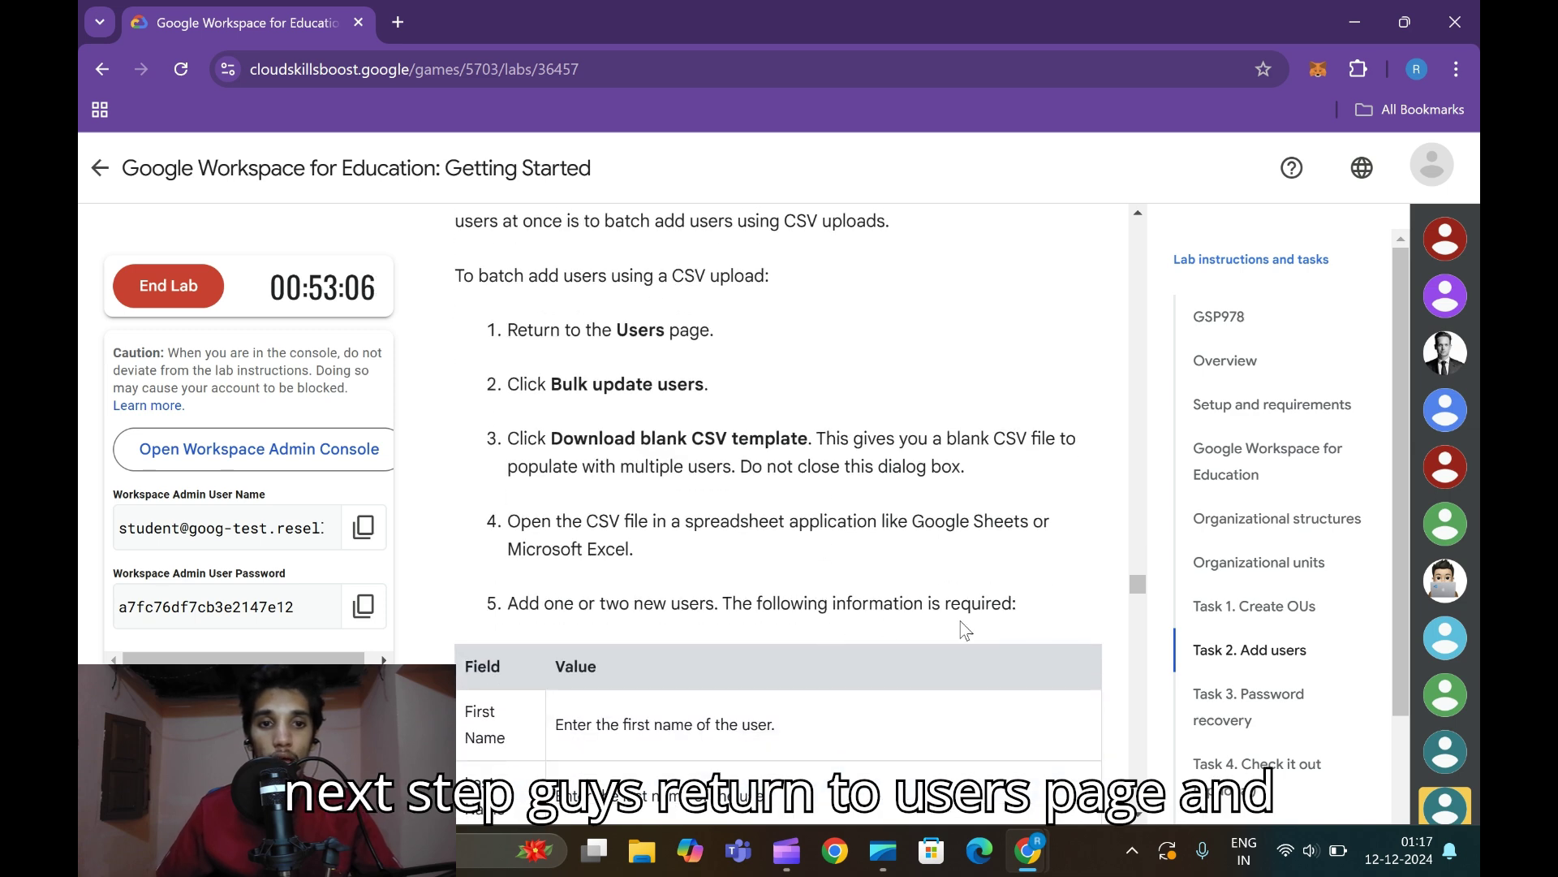
mouse_move(1043, 865)
left_click(1145, 730)
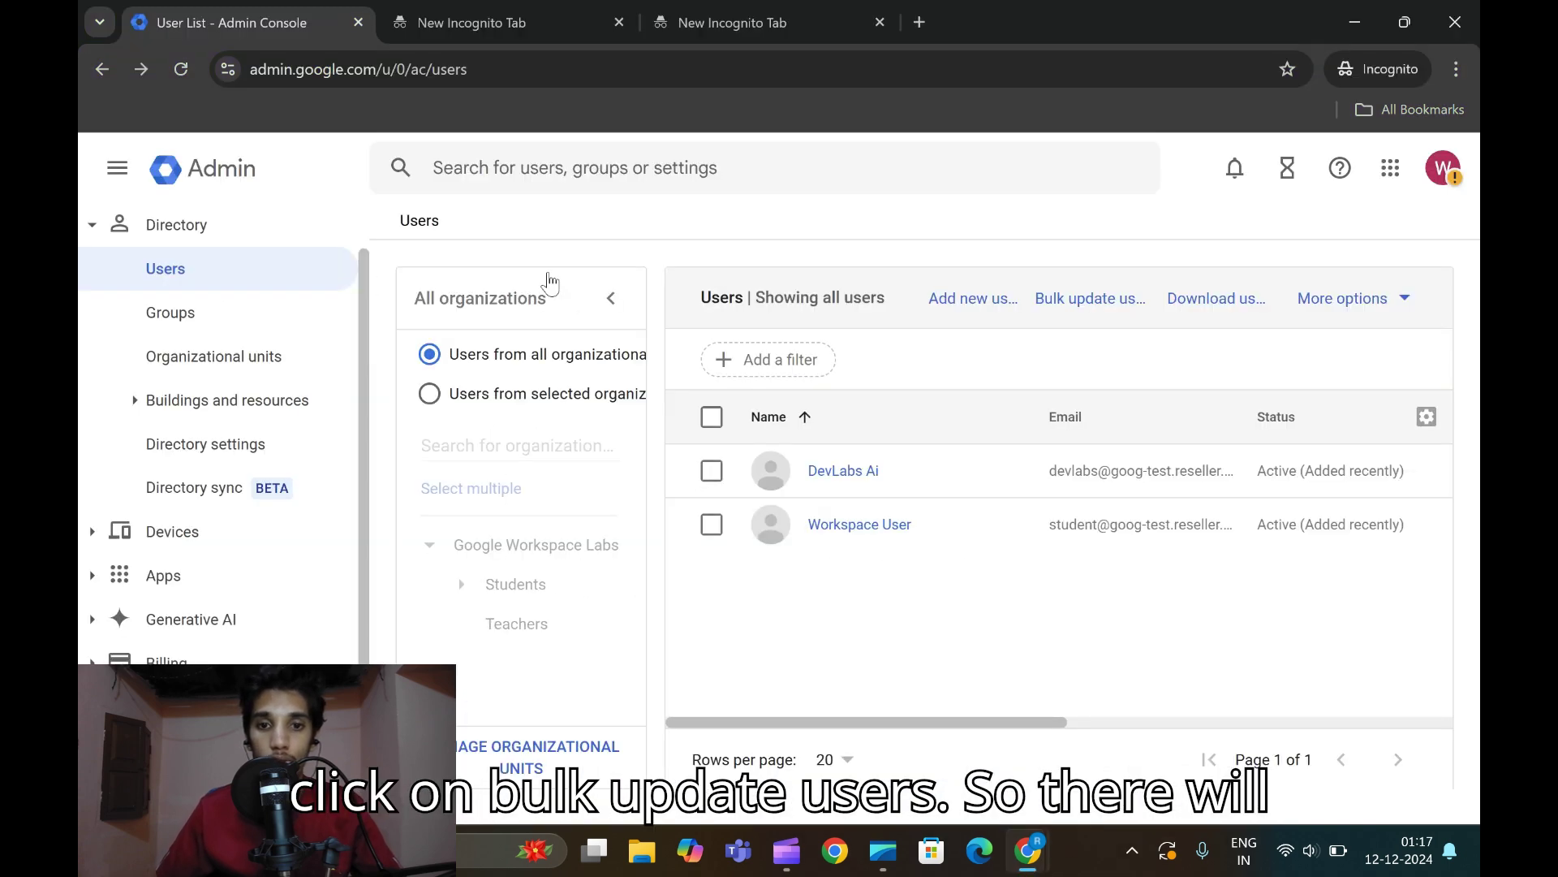
left_click(180, 69)
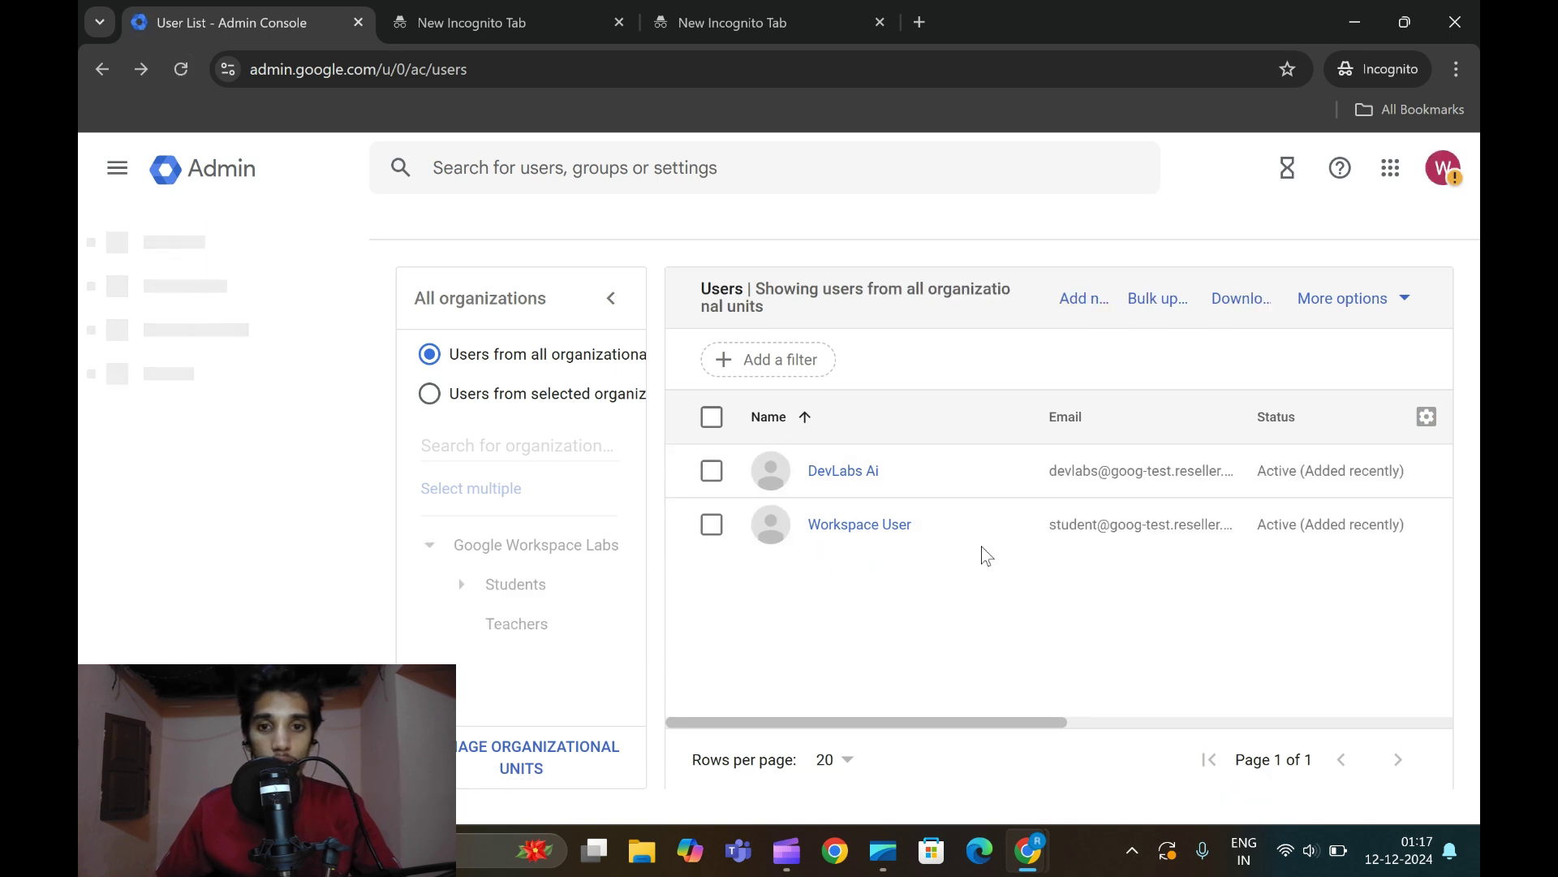
- Download the blank CSV template for bulk updating users, save it as users in Downloads, and close the bulk update dialog
left_click(1155, 314)
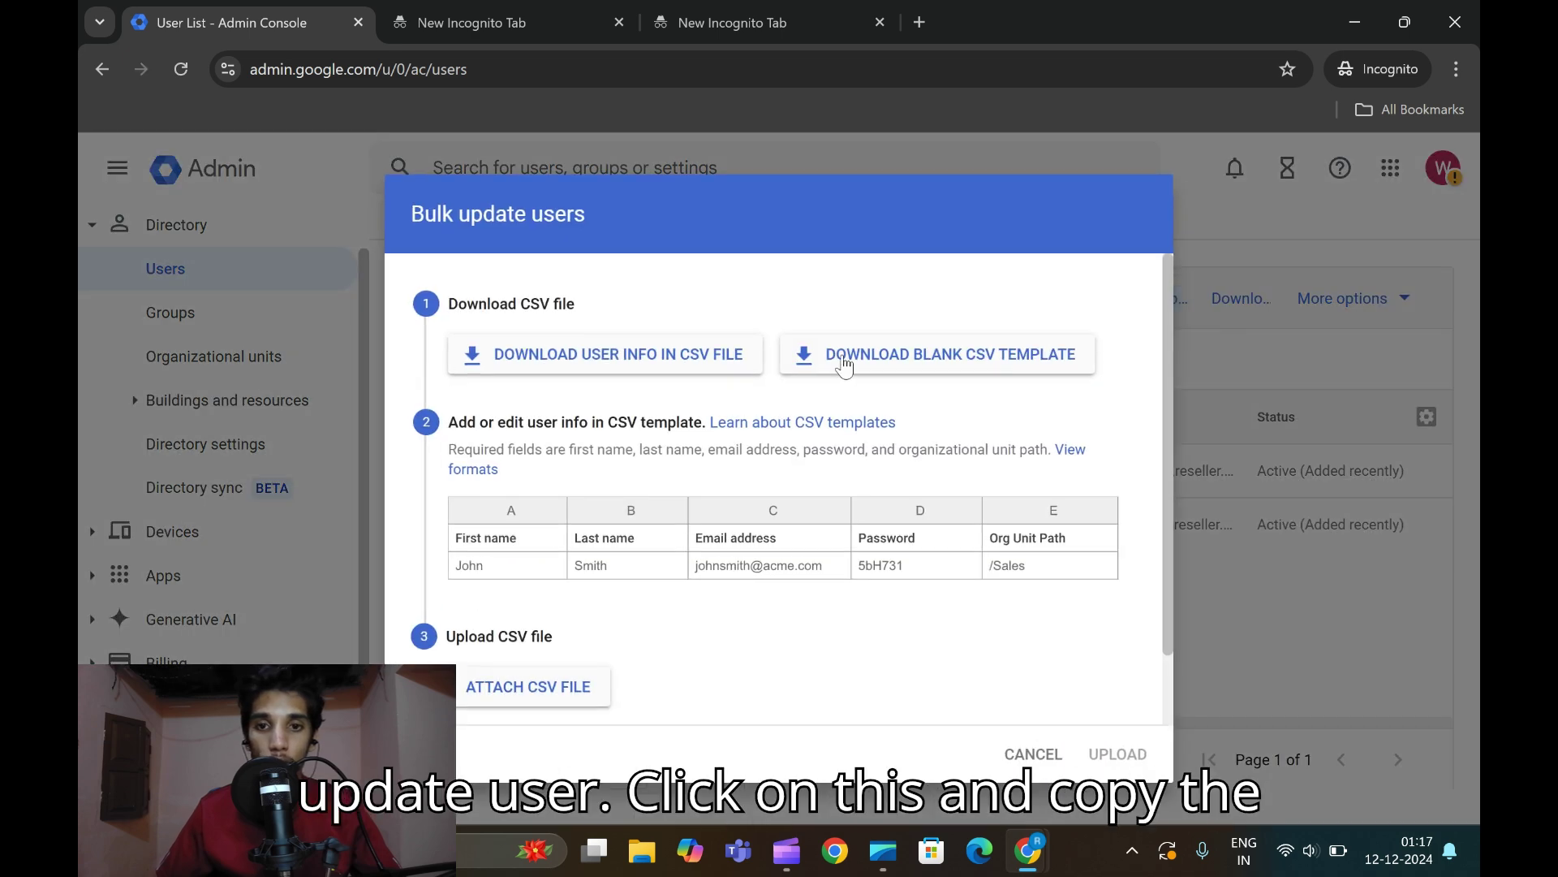
left_click(844, 365)
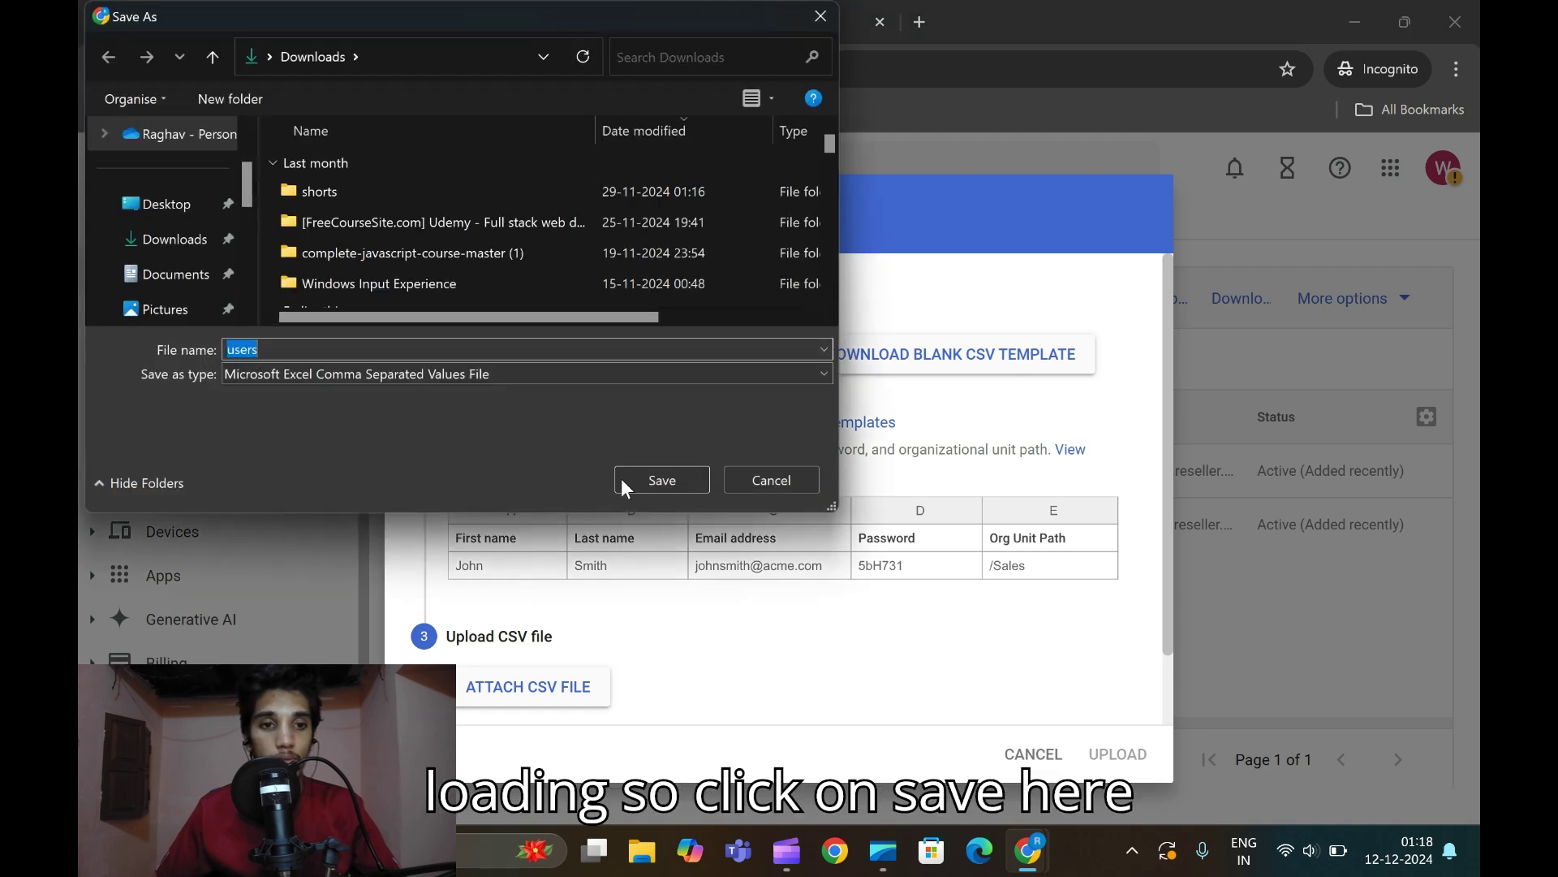
left_click(631, 472)
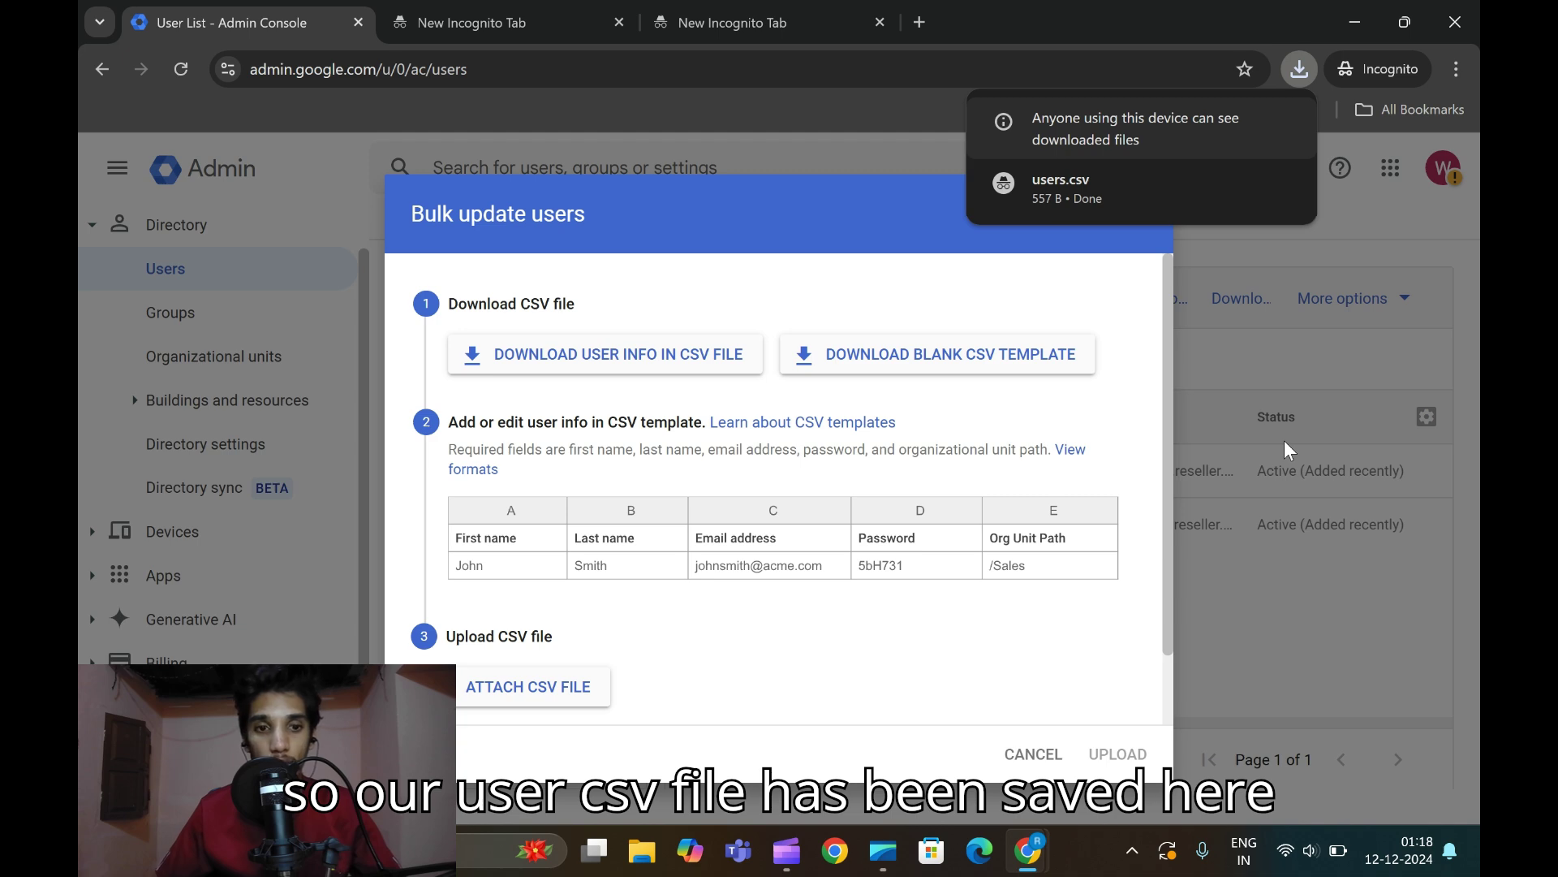
left_click(1033, 753)
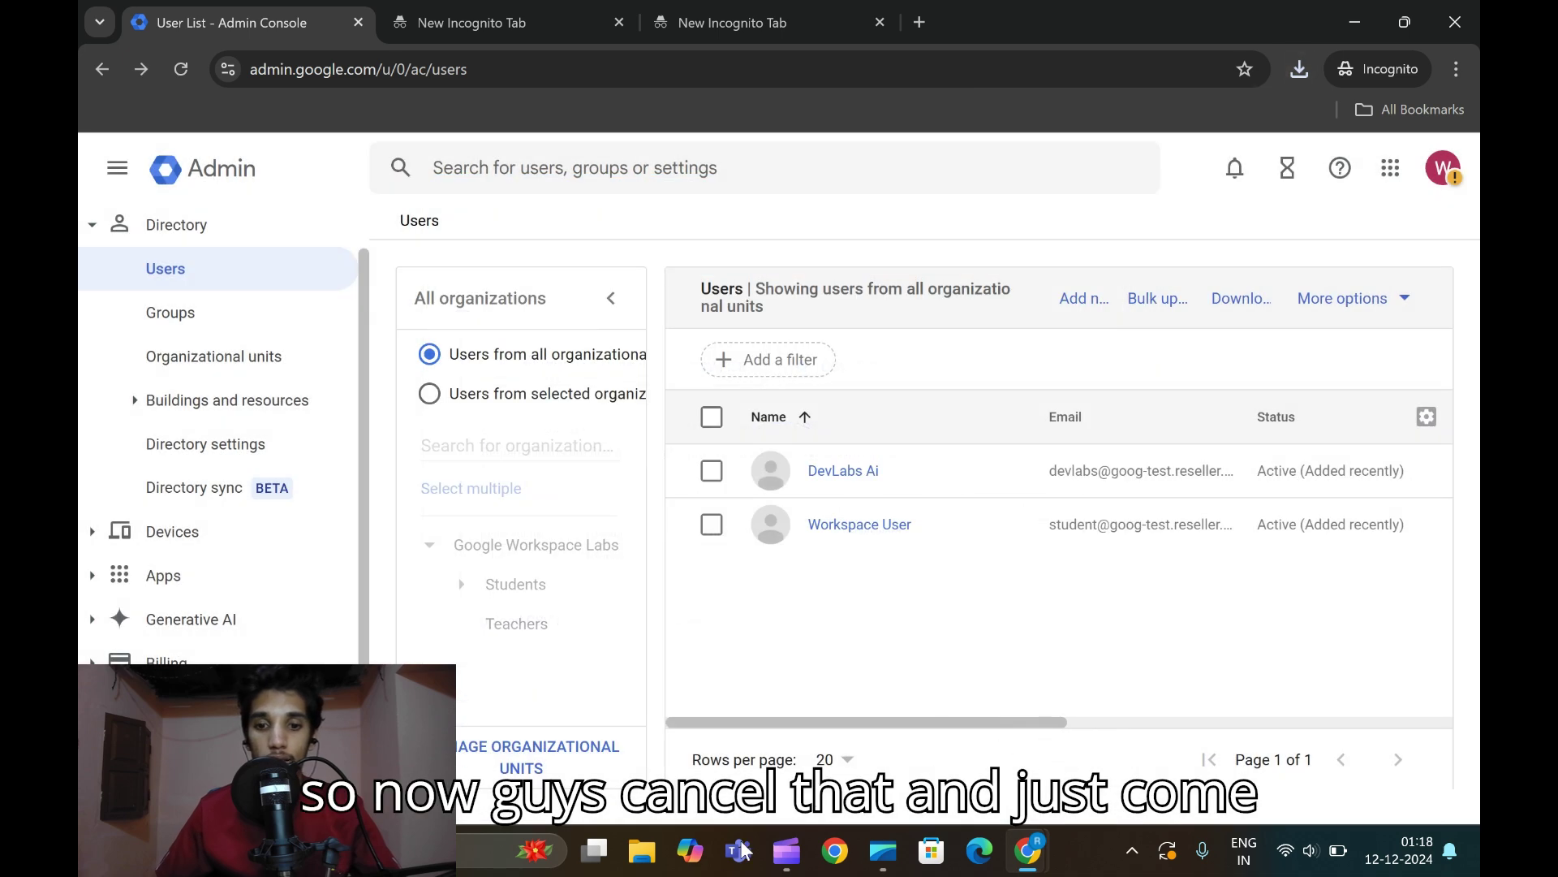
- Switch to File Explorer and open the users CSV file from the Downloads folder in Excel
left_click(649, 862)
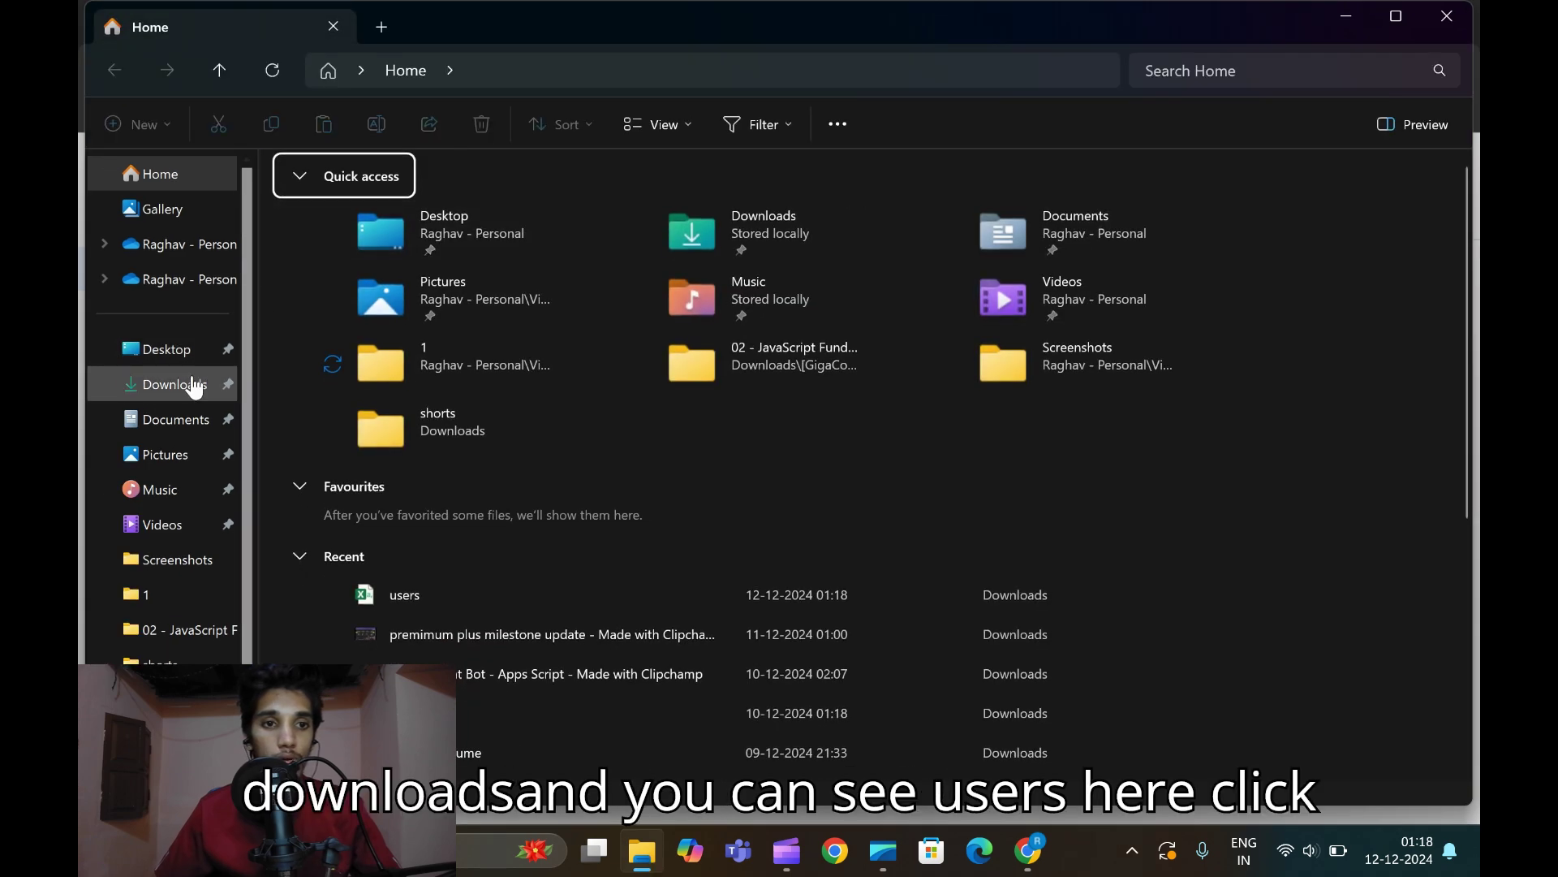
left_click(167, 384)
double_click(303, 228)
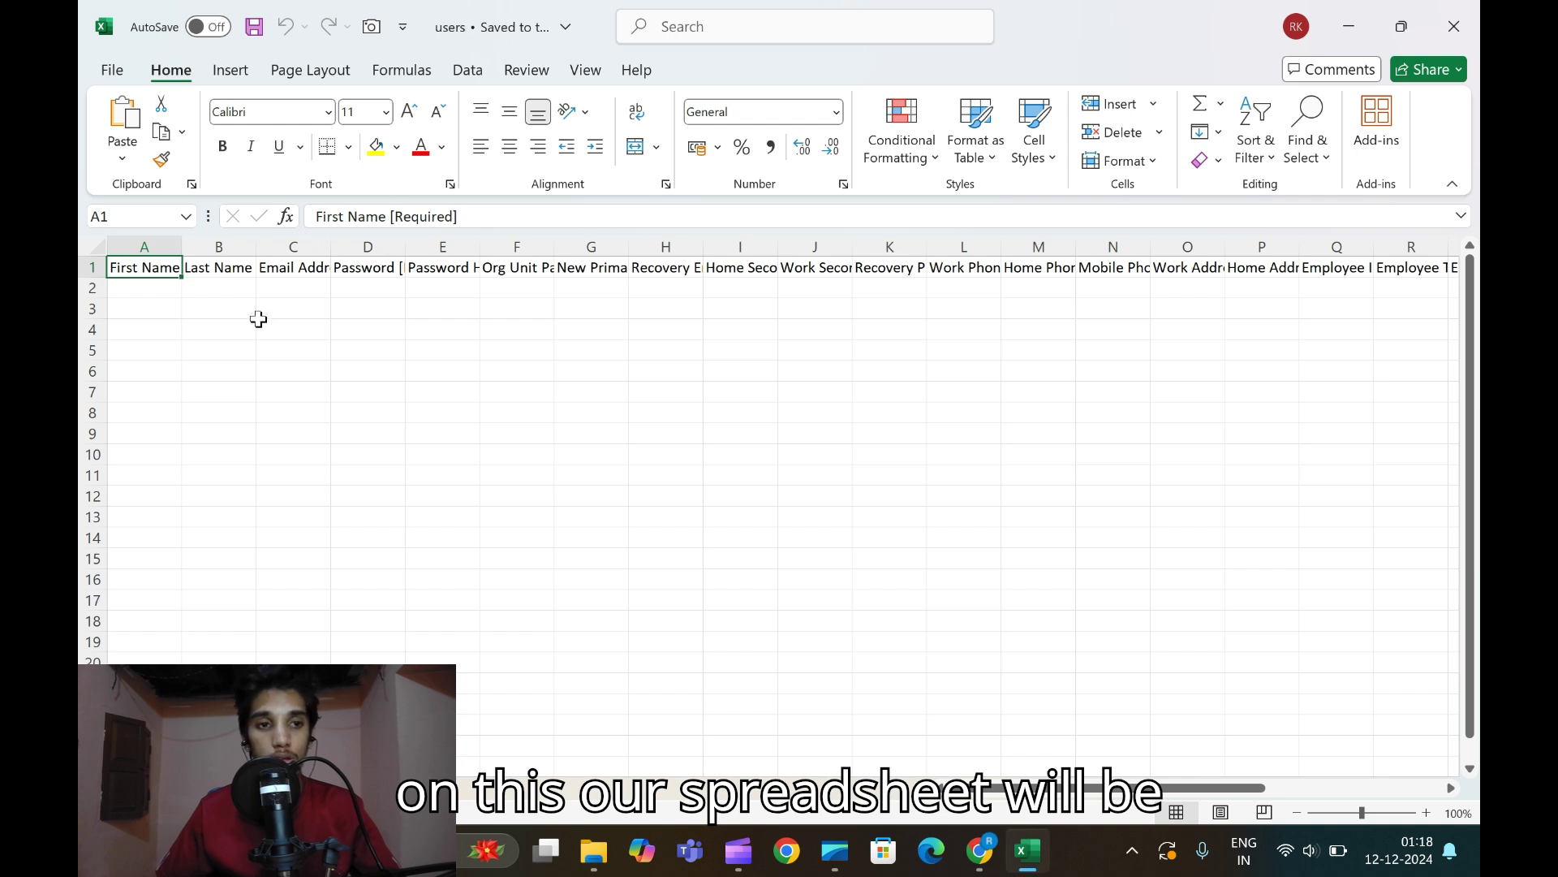
- Enter DevLabs as the first name and Ai as the last name in row 2
left_click(119, 287)
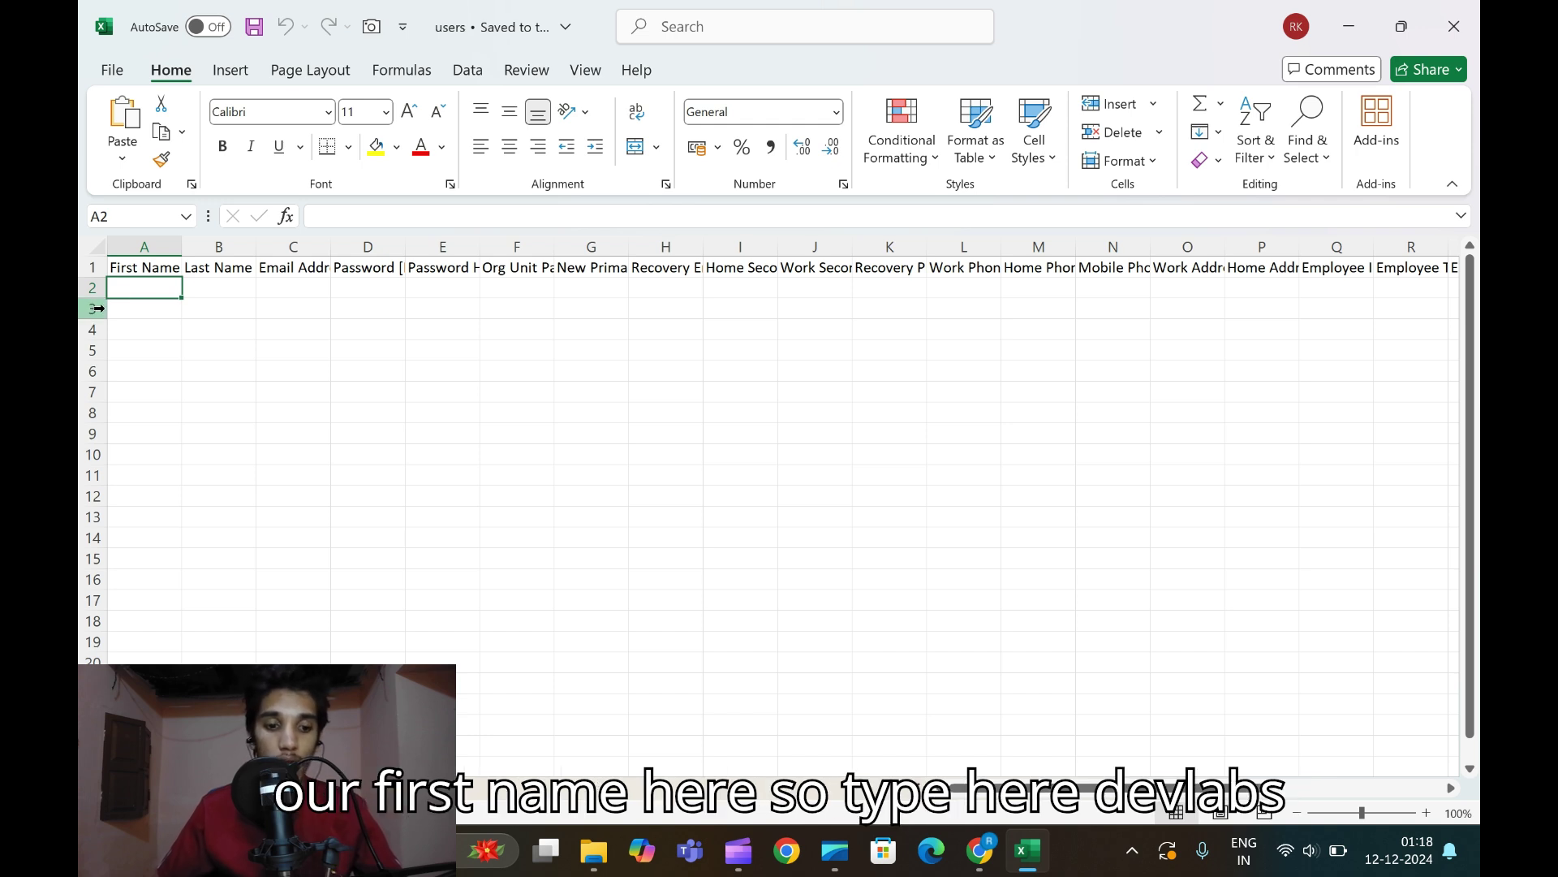
type("DevLabs")
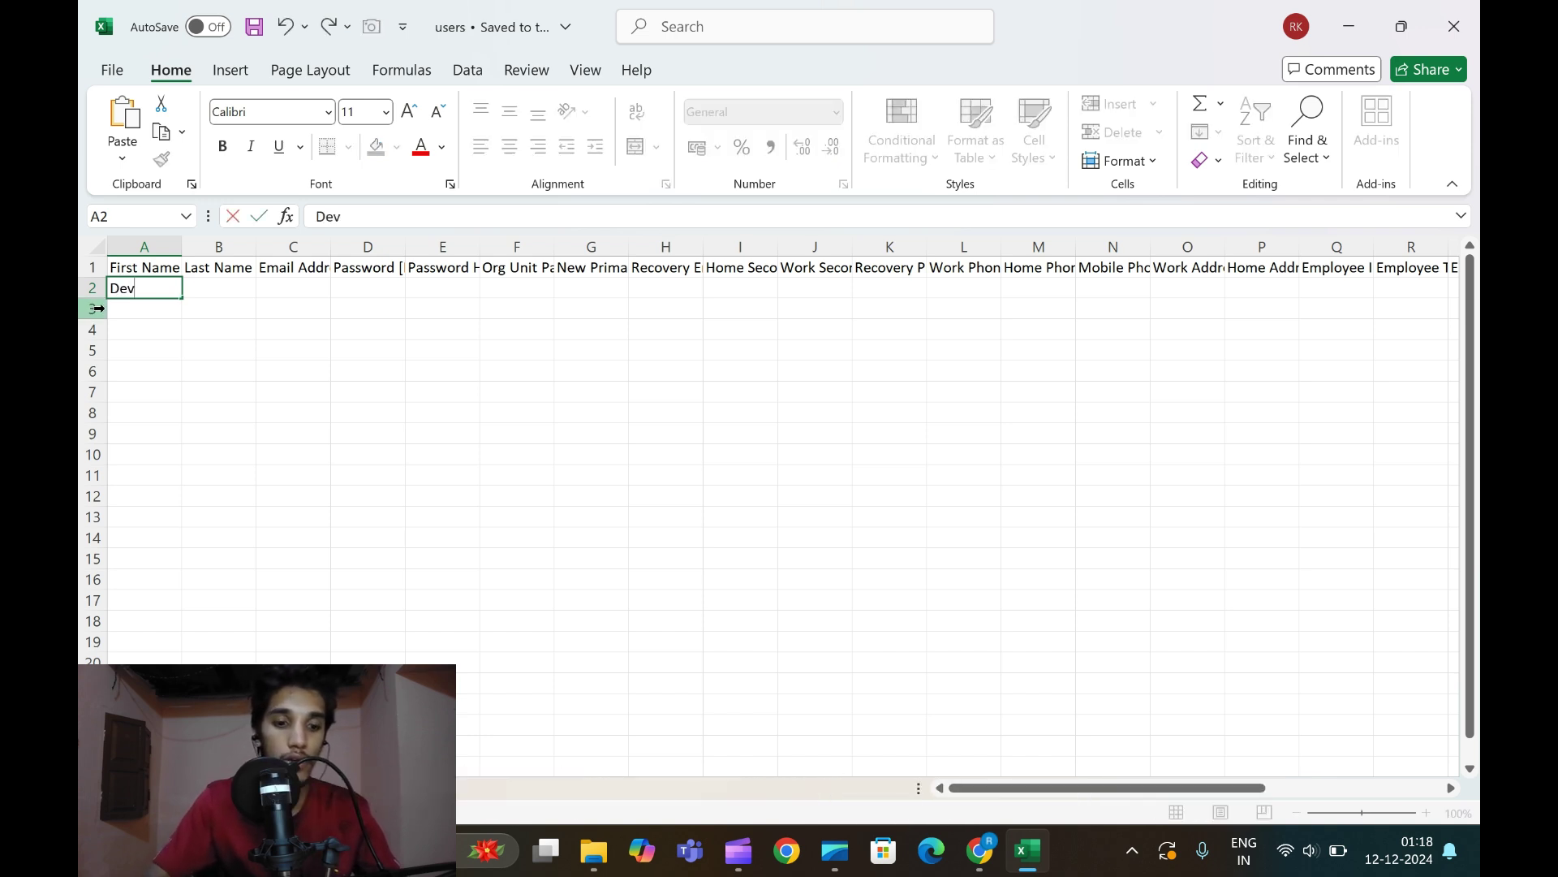
left_click(221, 297)
type("Ai")
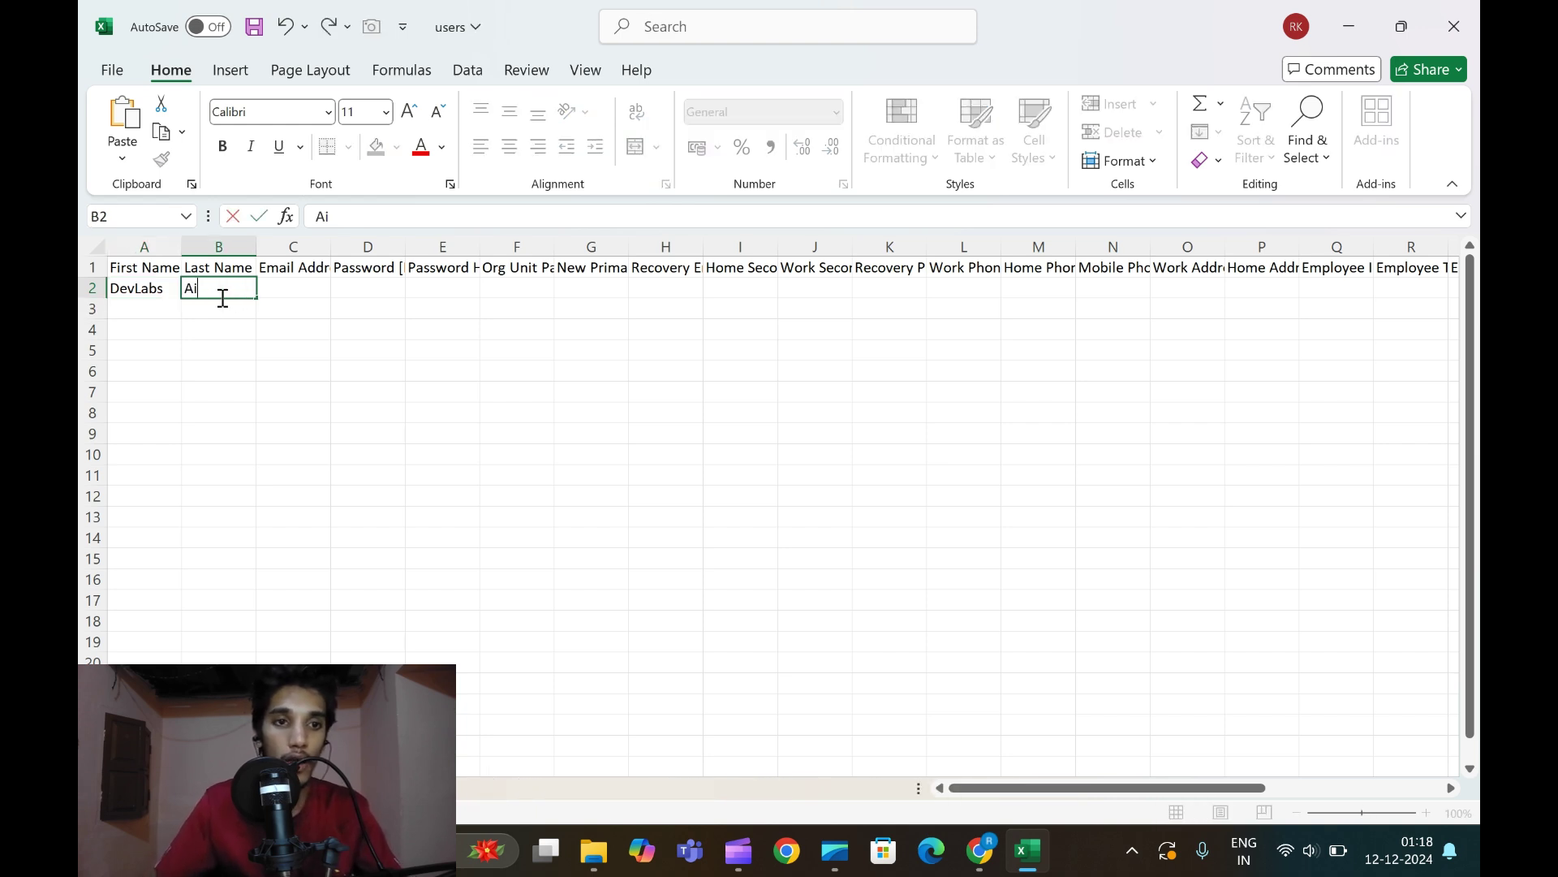
- Copy the new user's email address from the Chrome incognito tab into C2, widening the Email Address column to fit it
left_click(296, 286)
left_click_drag(332, 244, 625, 245)
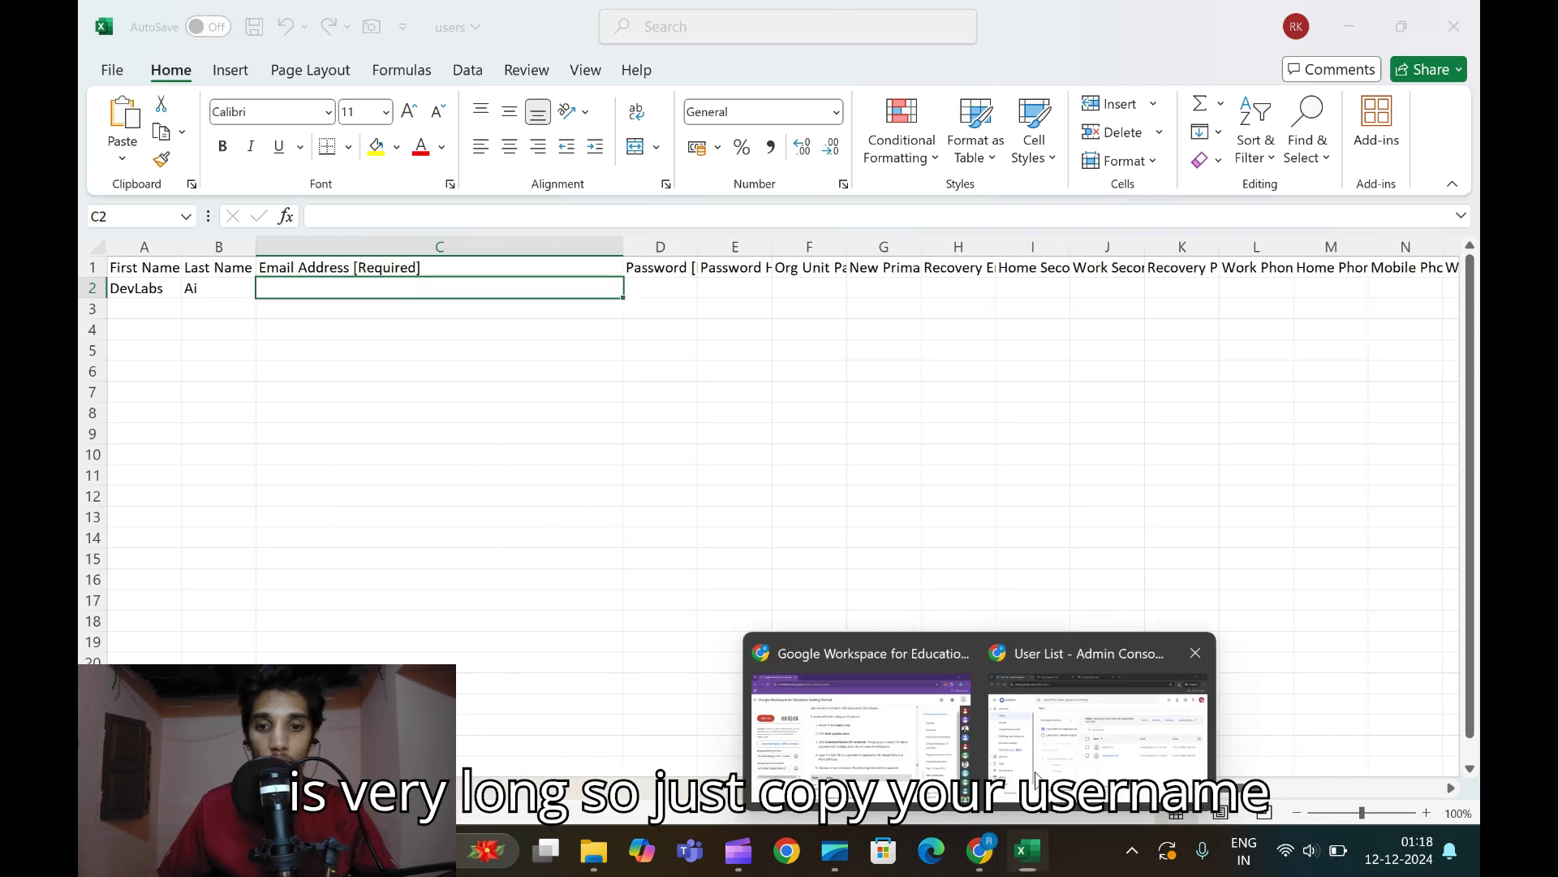
left_click(993, 856)
key("ctrl+a")
key("ctrl+c")
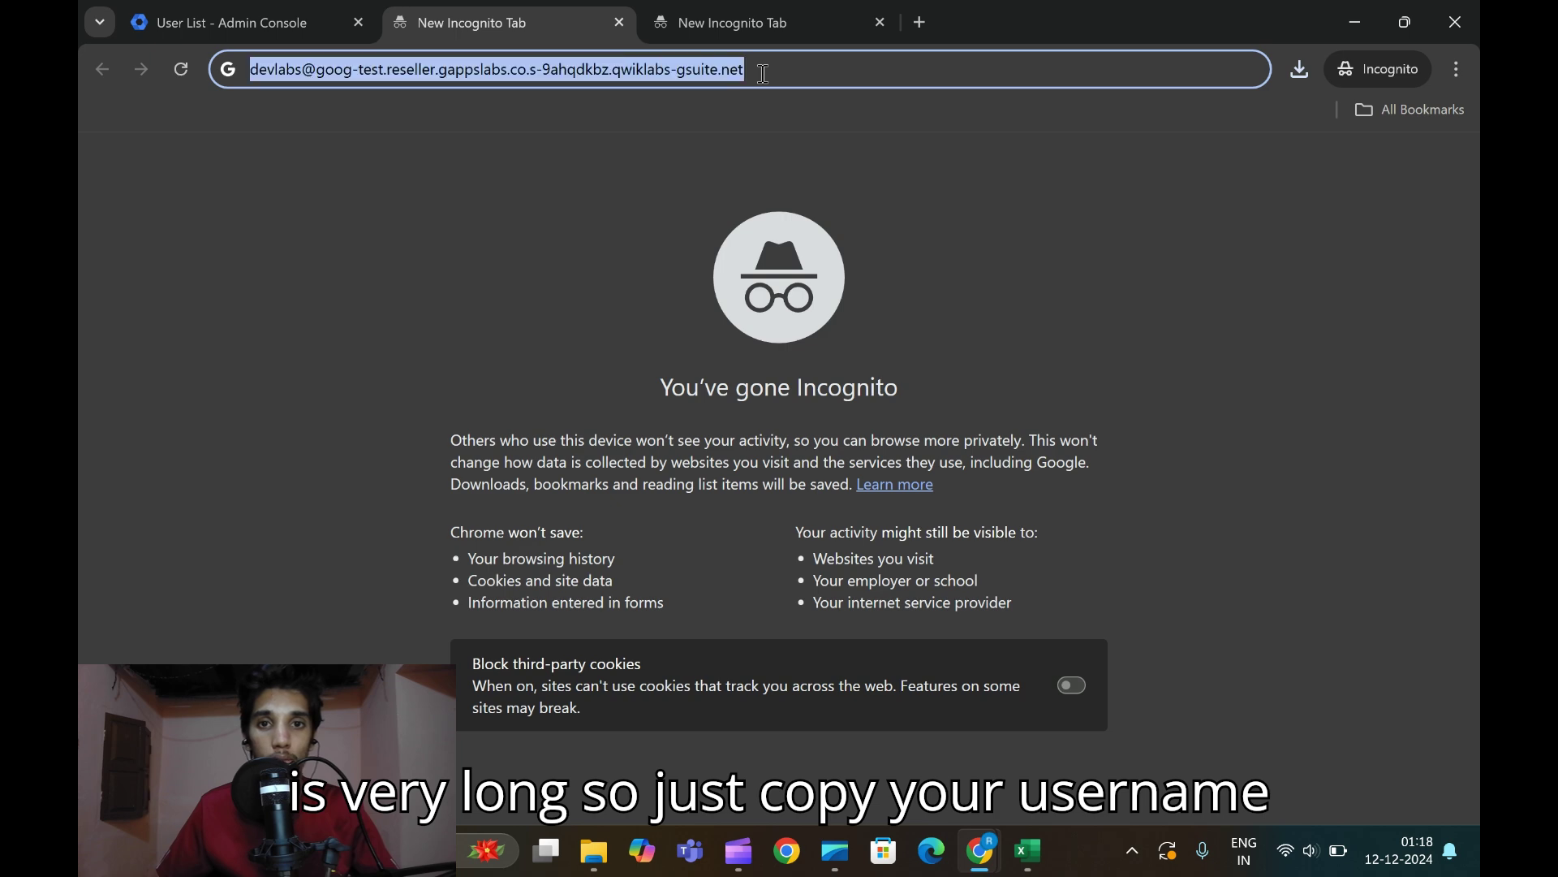
left_click(1026, 849)
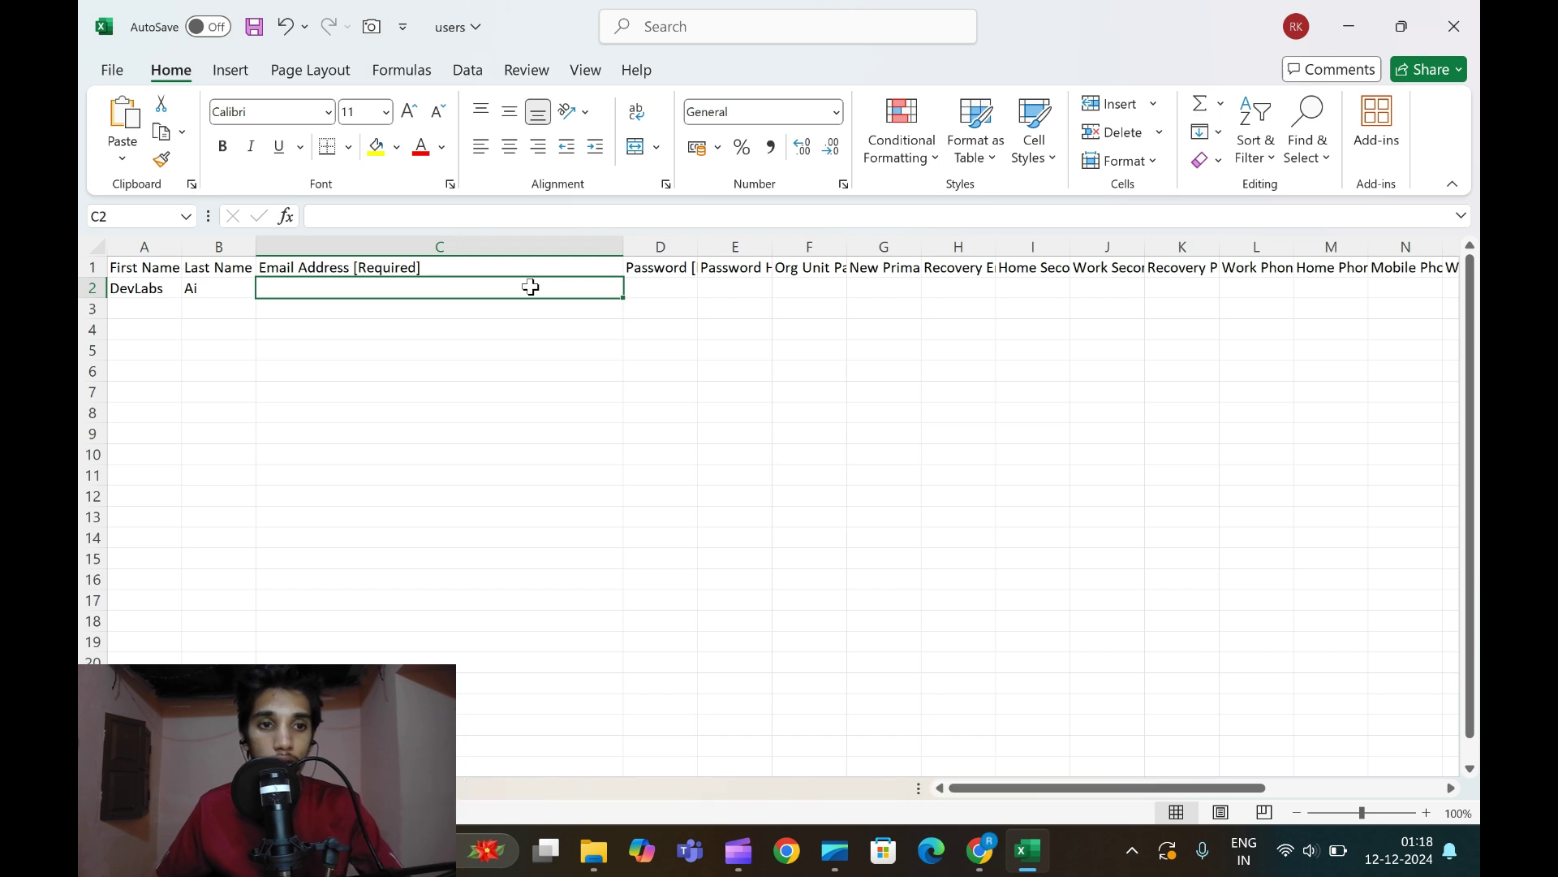
key("ctrl+v")
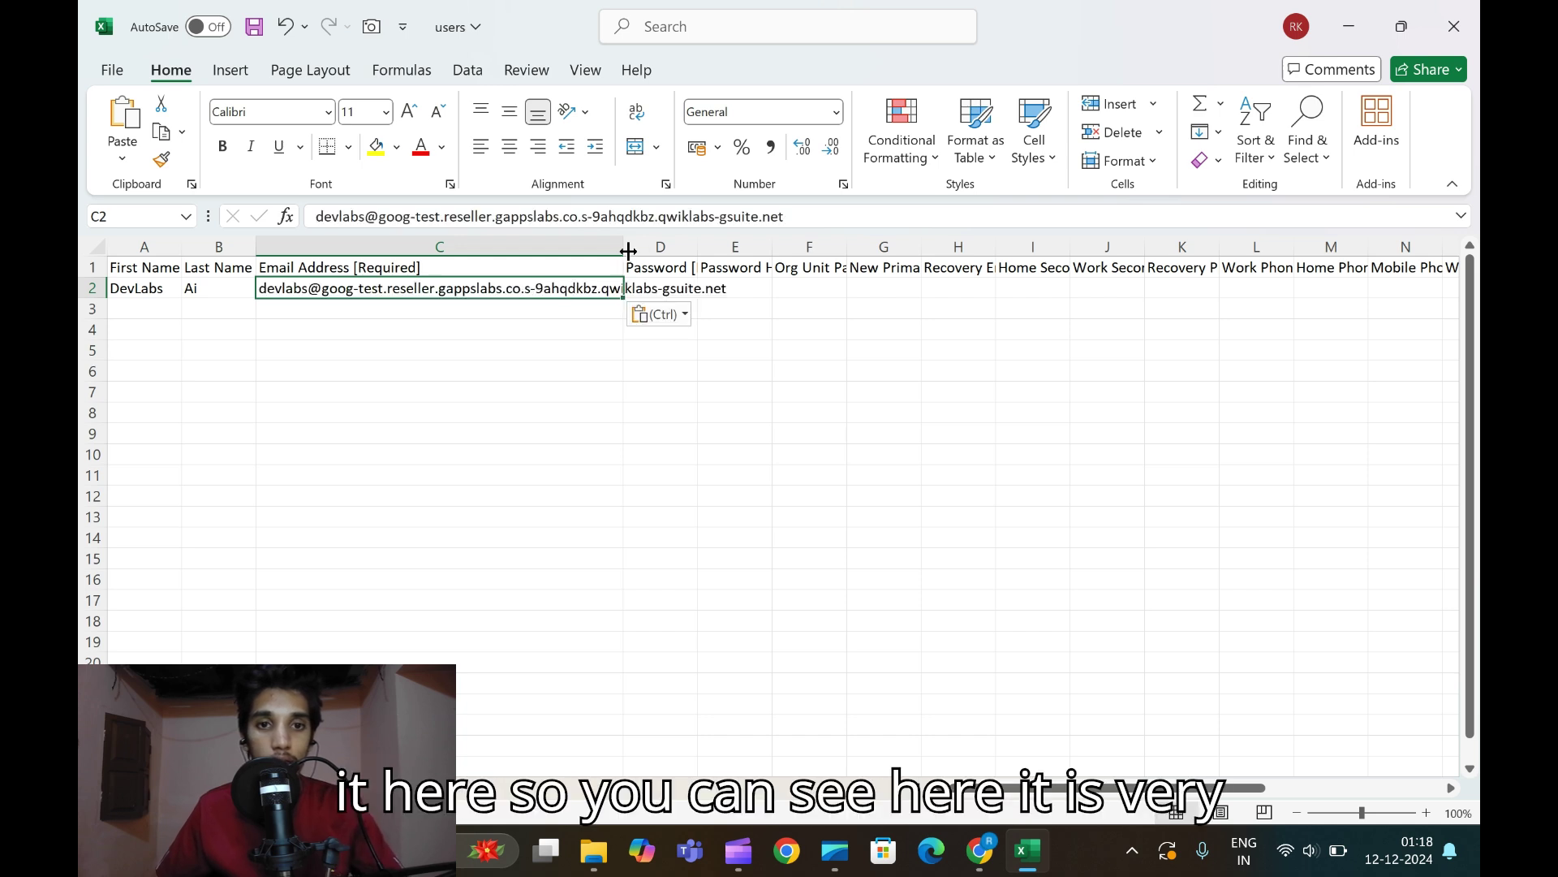
left_click_drag(621, 239, 733, 239)
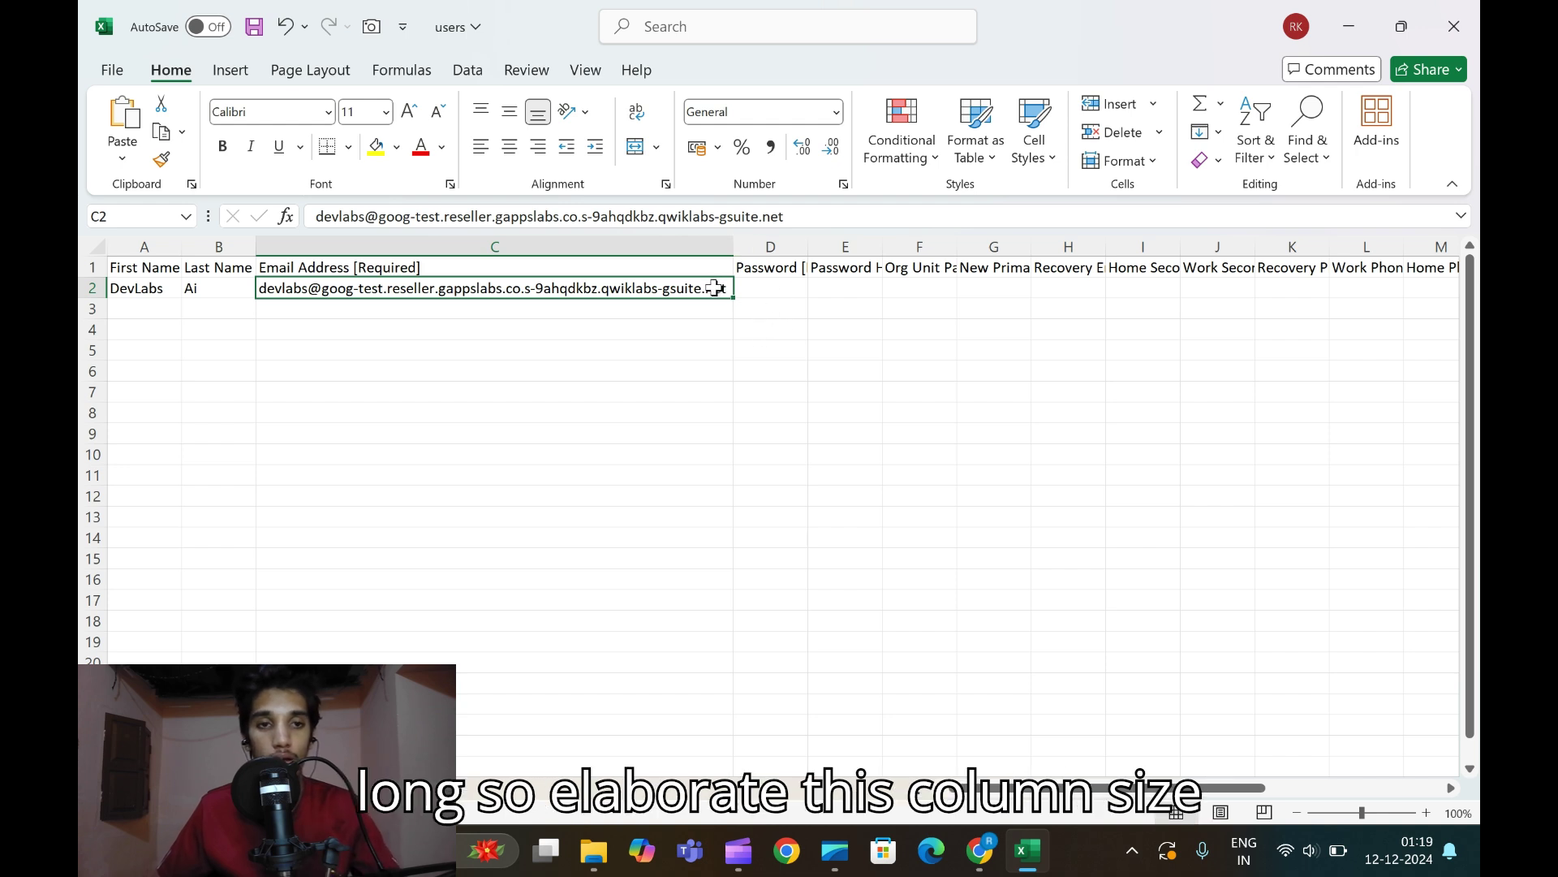
- Widen the Password column and copy the account password from the other Chrome incognito tab into D2
left_click(765, 288)
left_click_drag(809, 247, 894, 251)
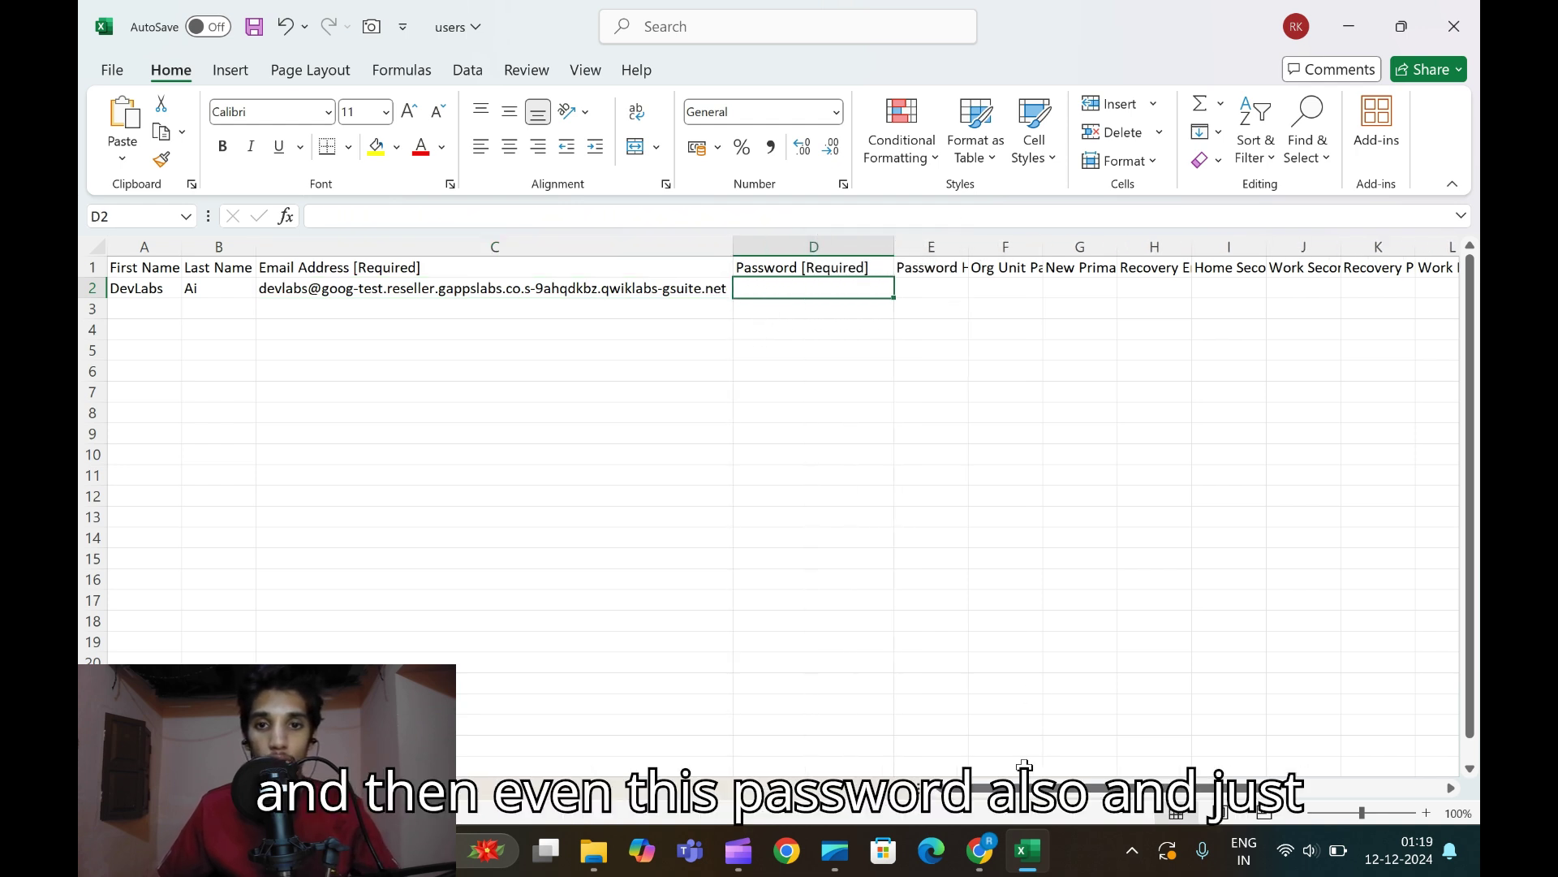
mouse_move(980, 851)
left_click(1079, 731)
left_click(665, 23)
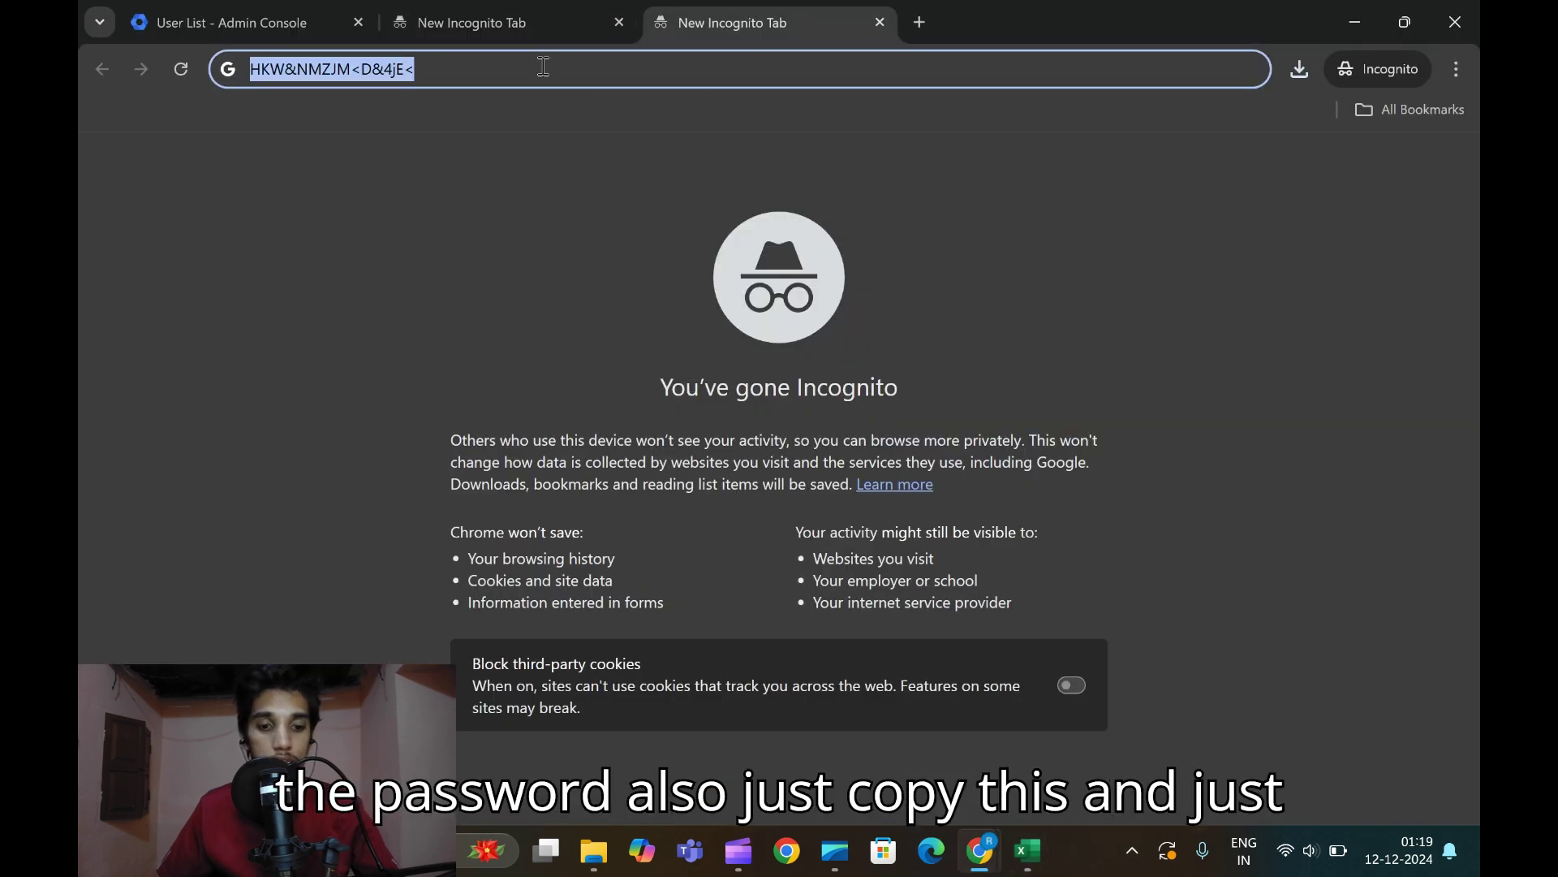
key("ctrl+c")
left_click(1028, 850)
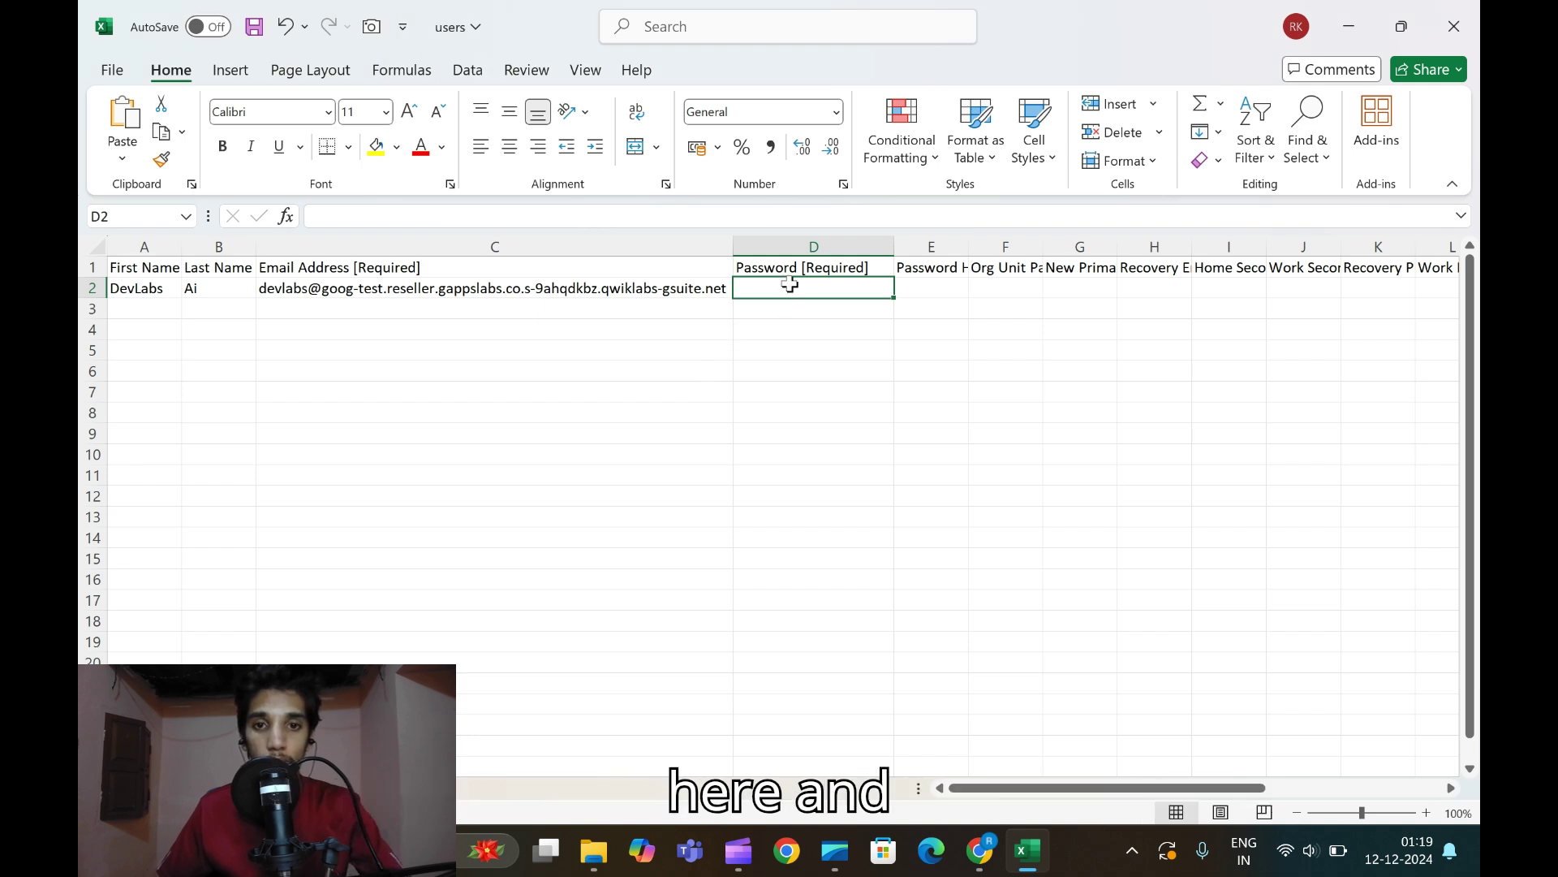
key("ctrl+v")
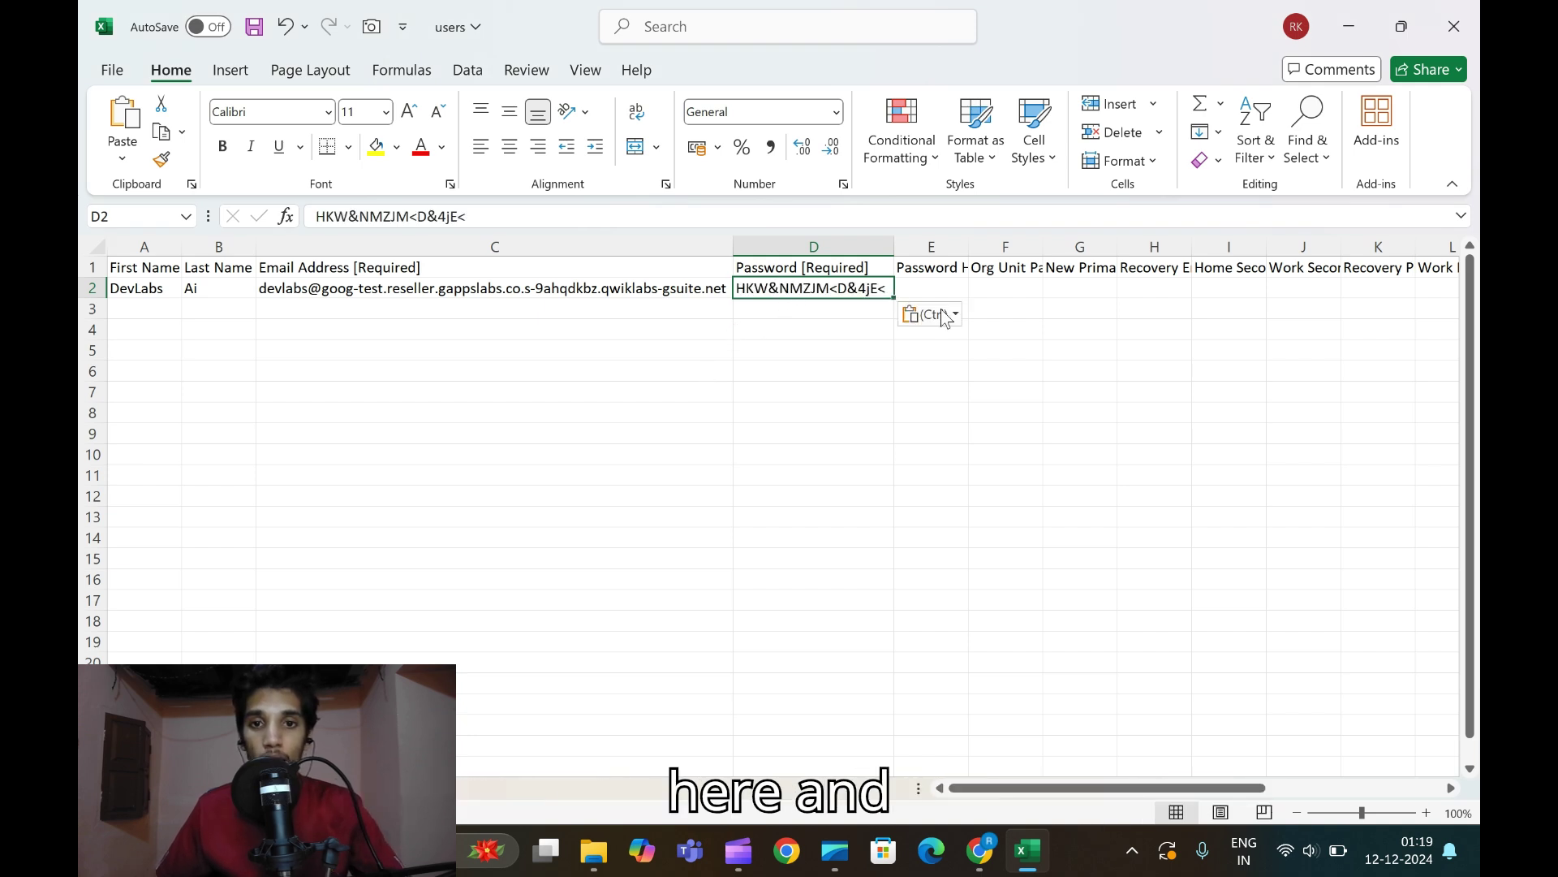
- Enter /Teachers as the Org Unit Path in F2
left_click(986, 286)
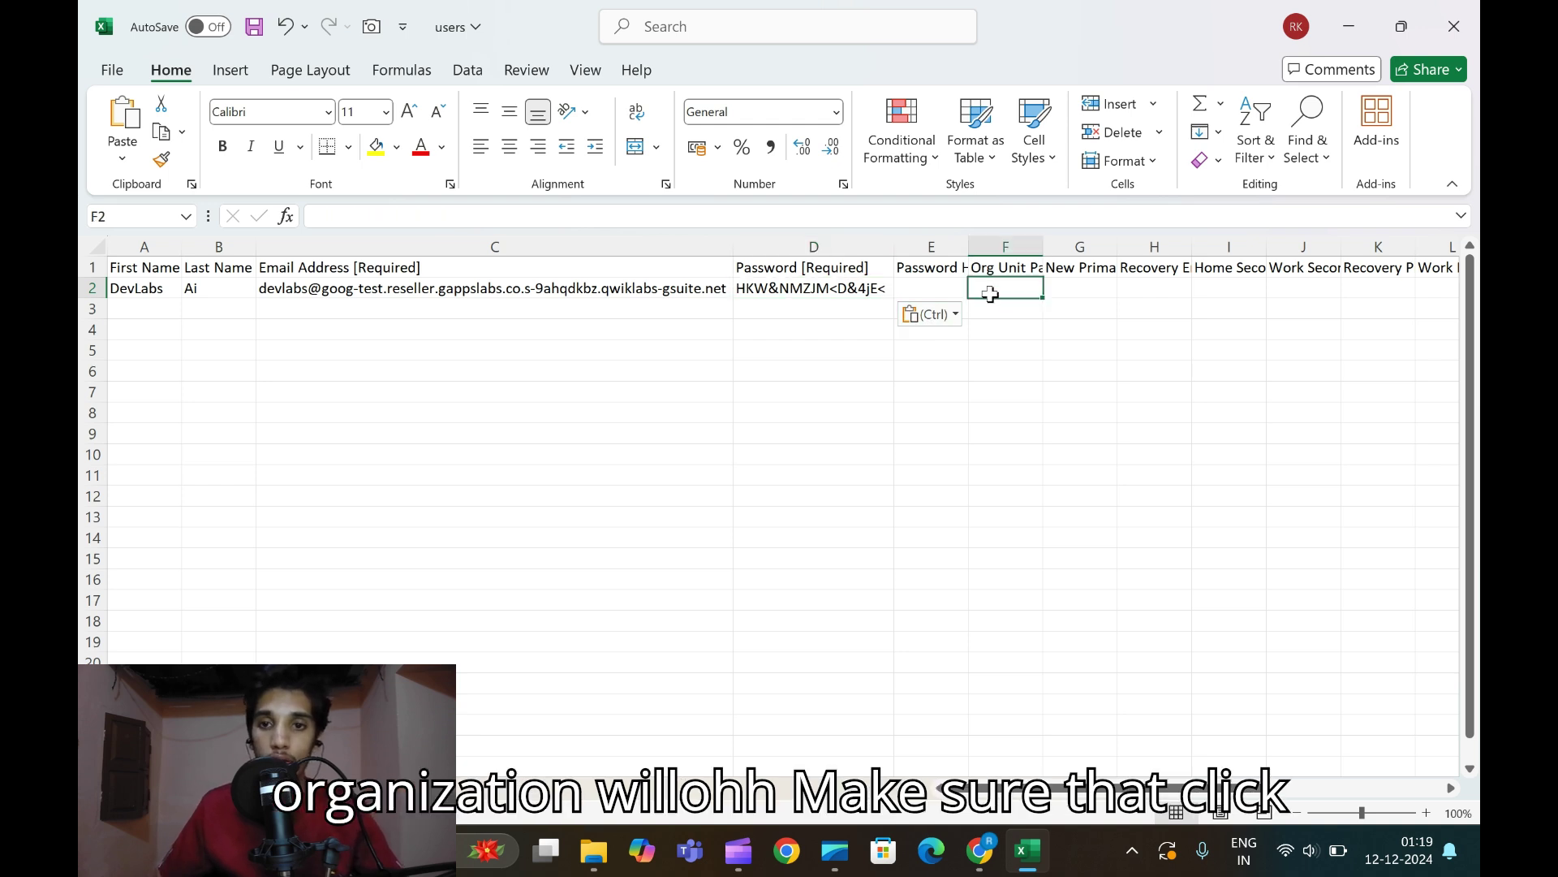
double_click(991, 285)
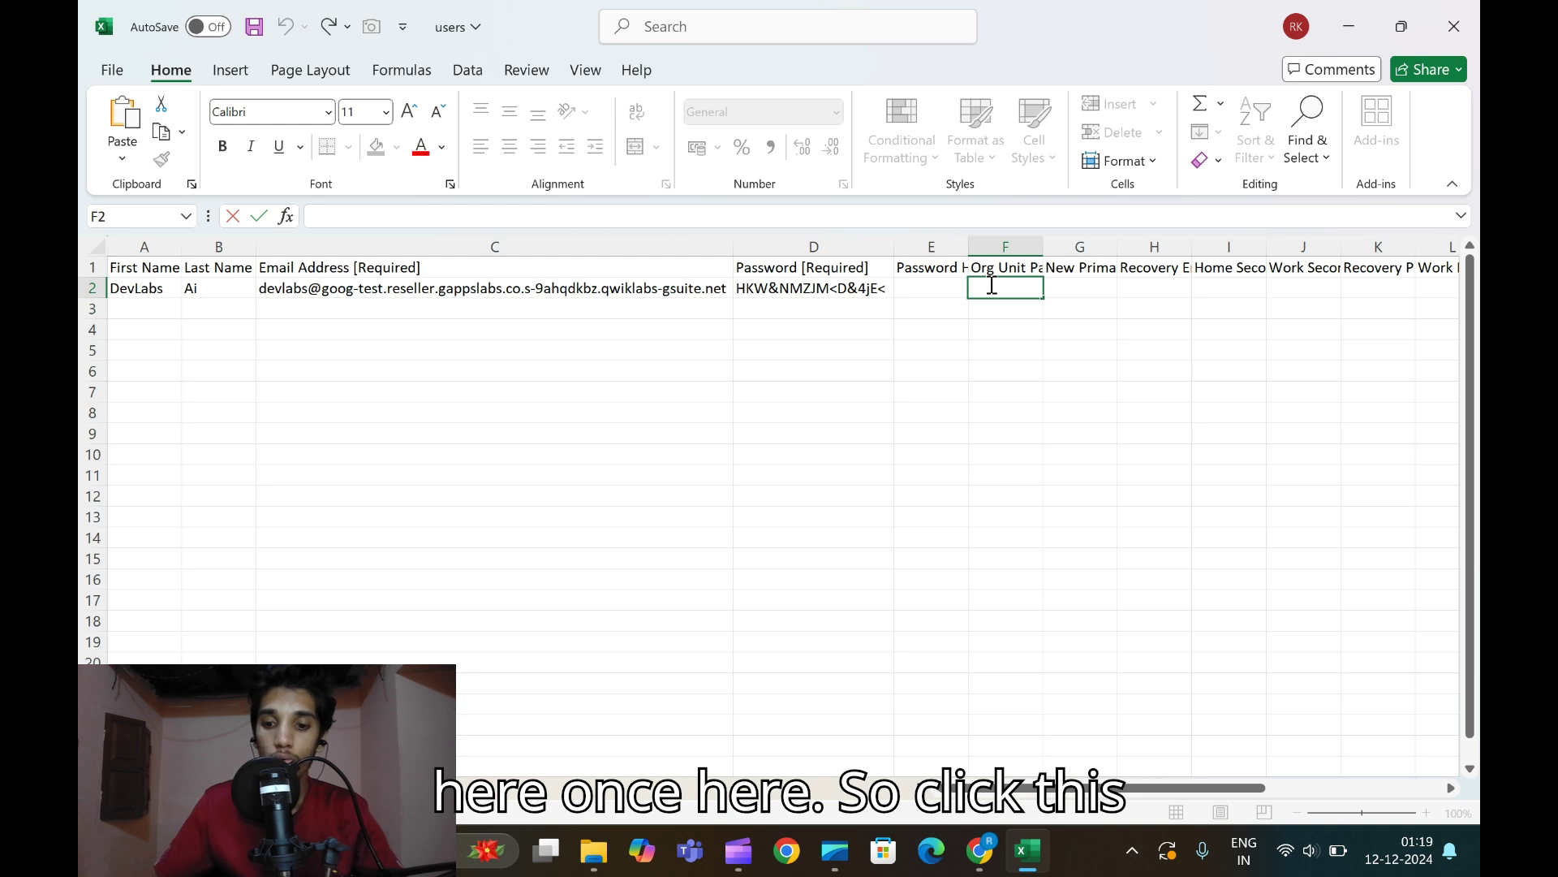
type("/Tea")
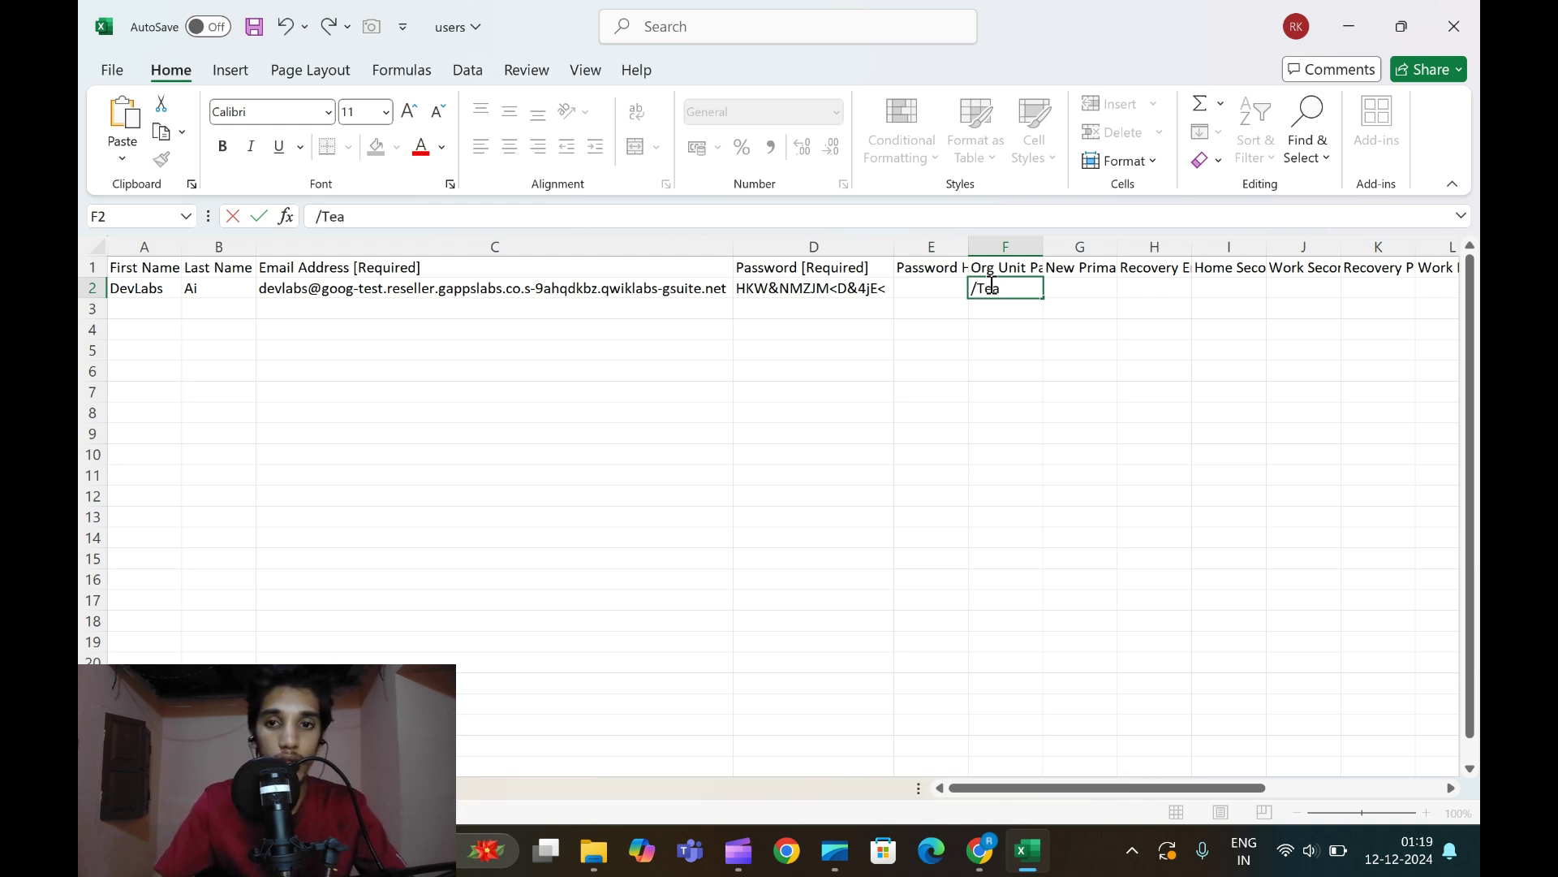
type("chhers")
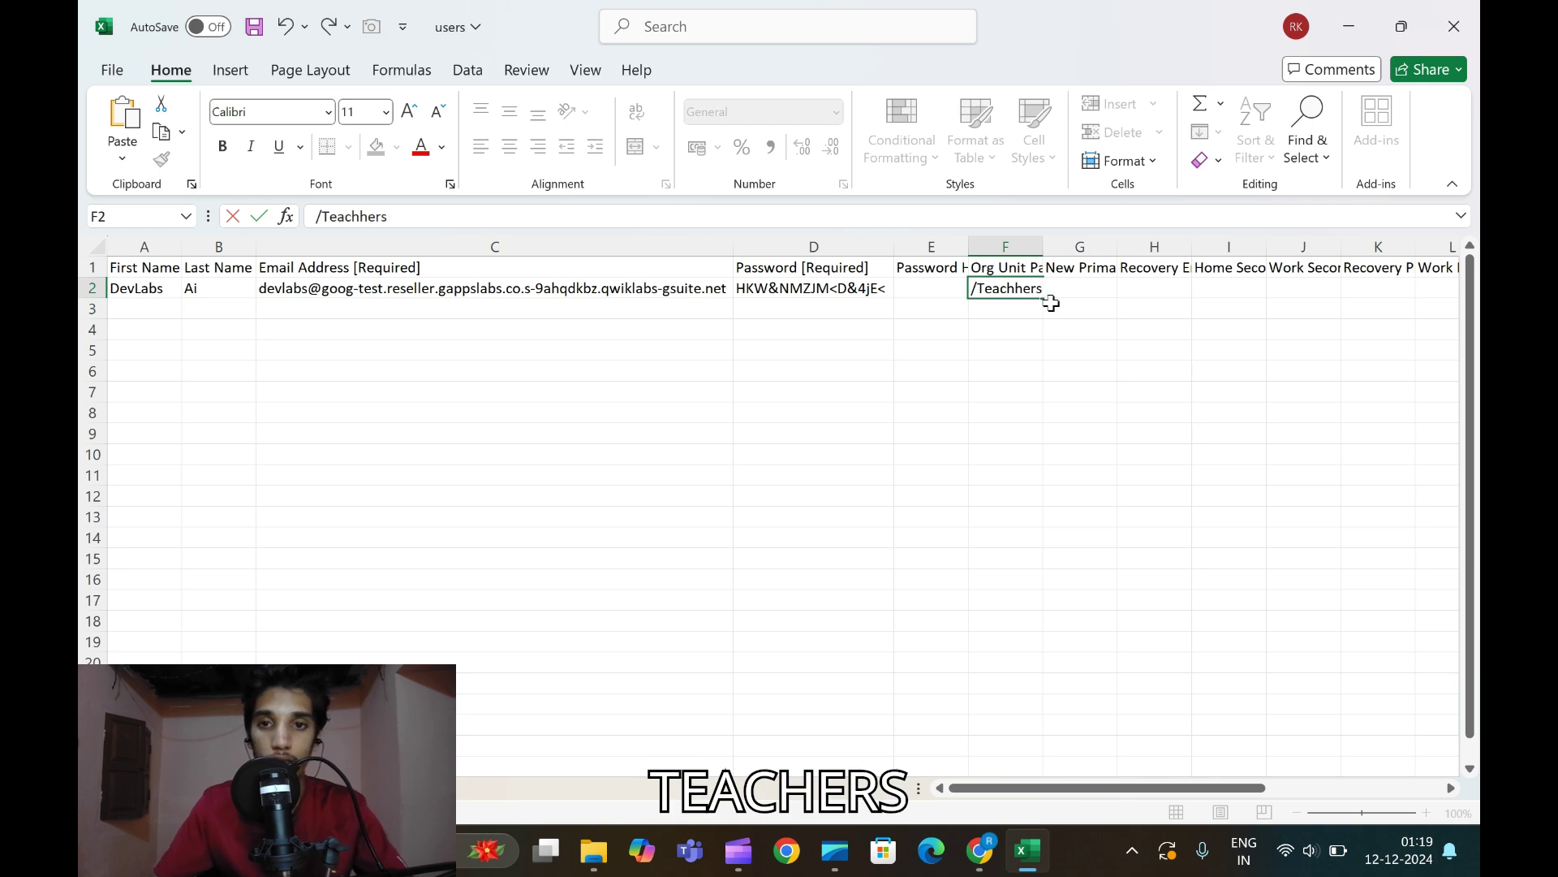
key("BackSpace")
key("BackSpace")
key("BackSpace")
key("BackSpace")
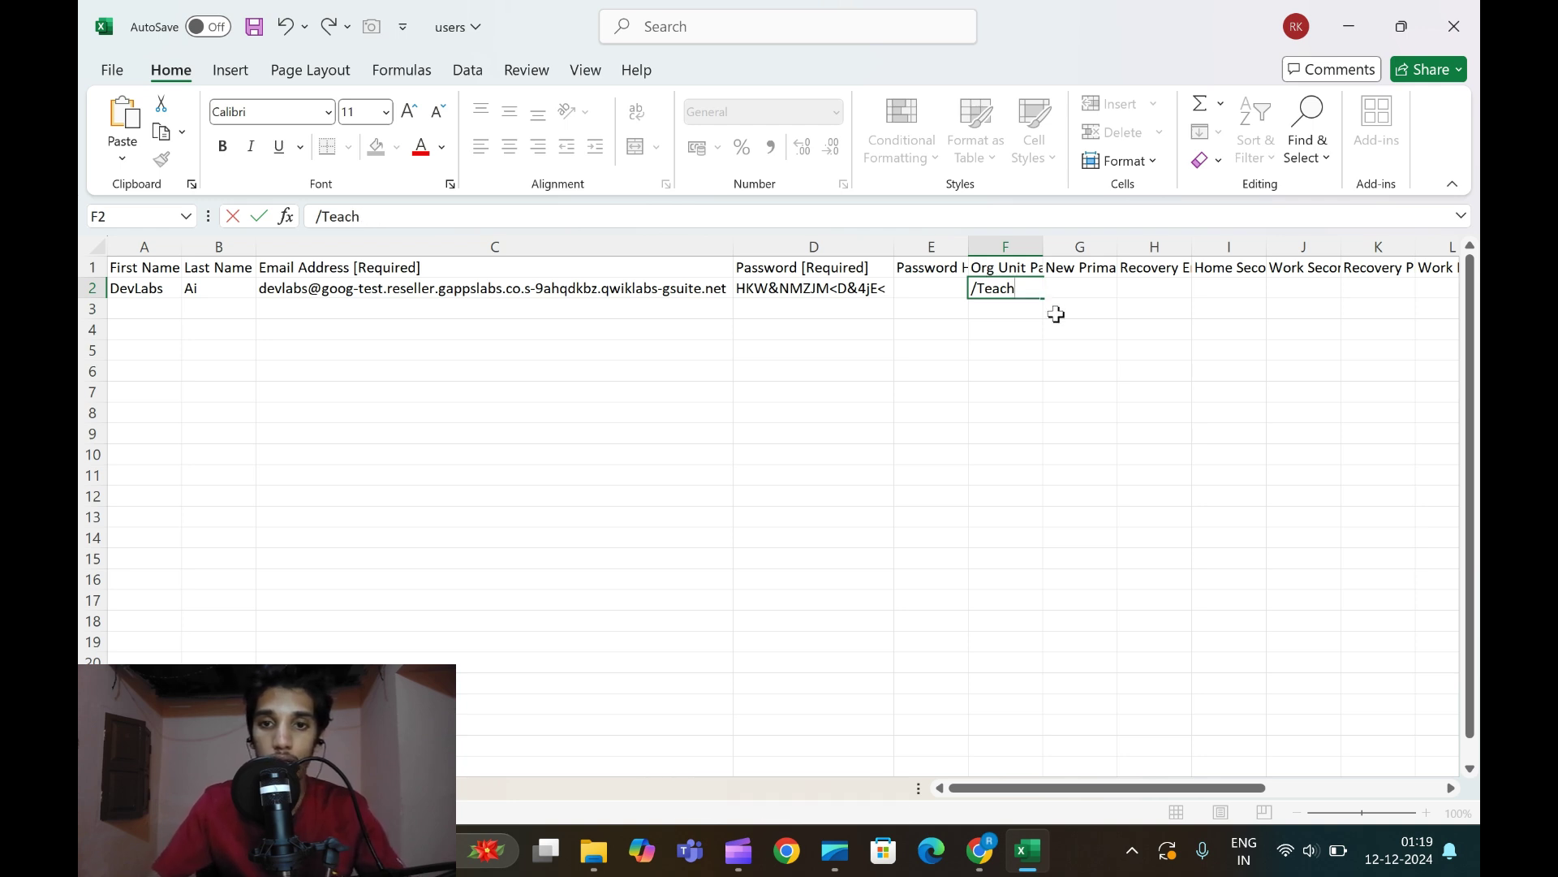
type("ers")
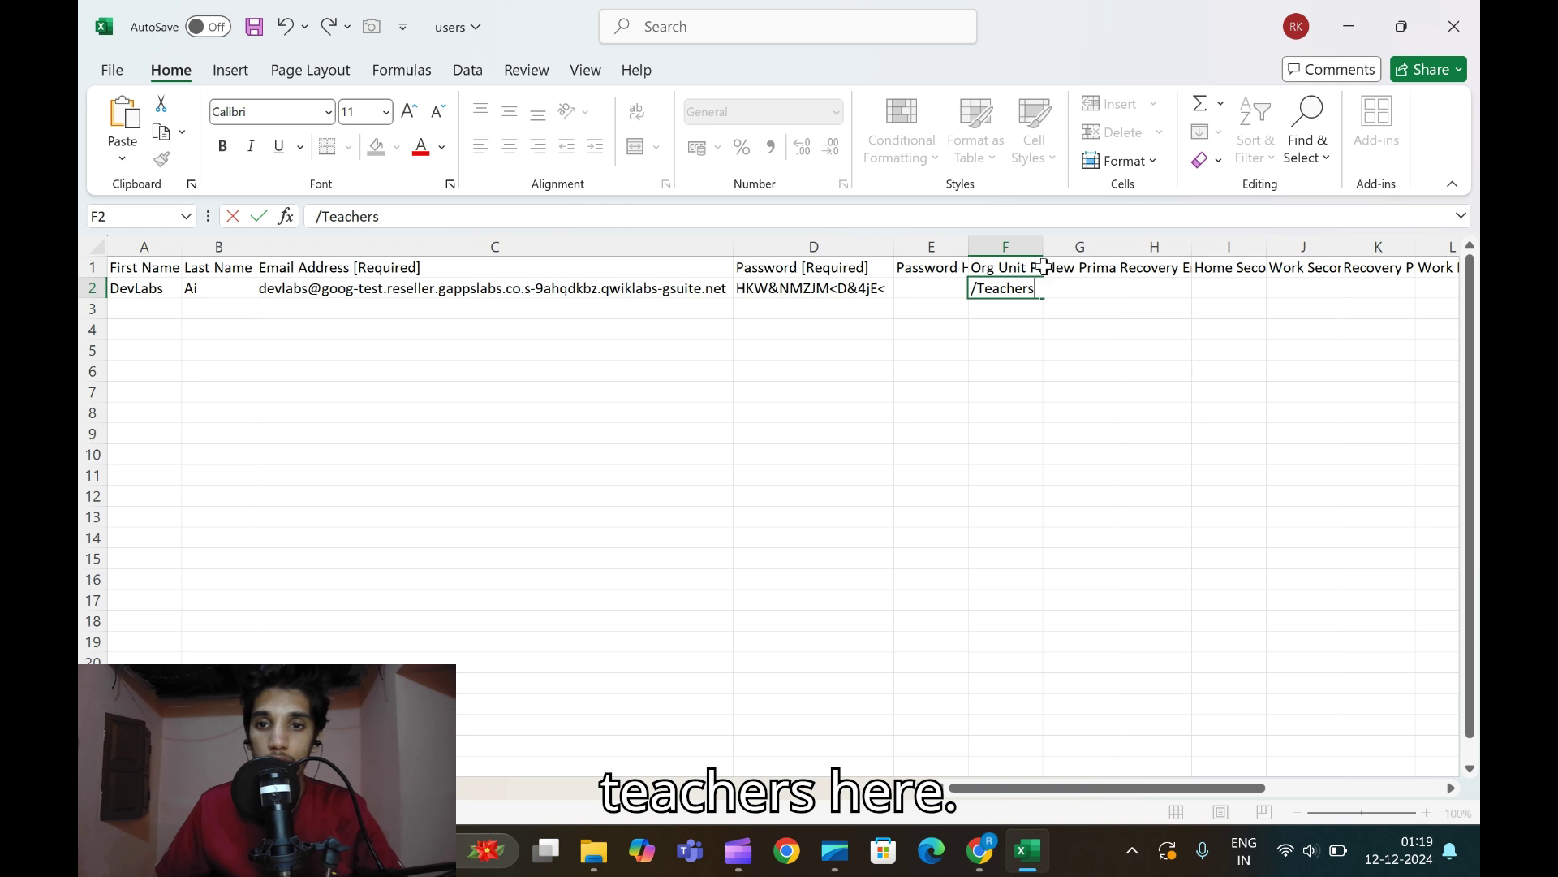
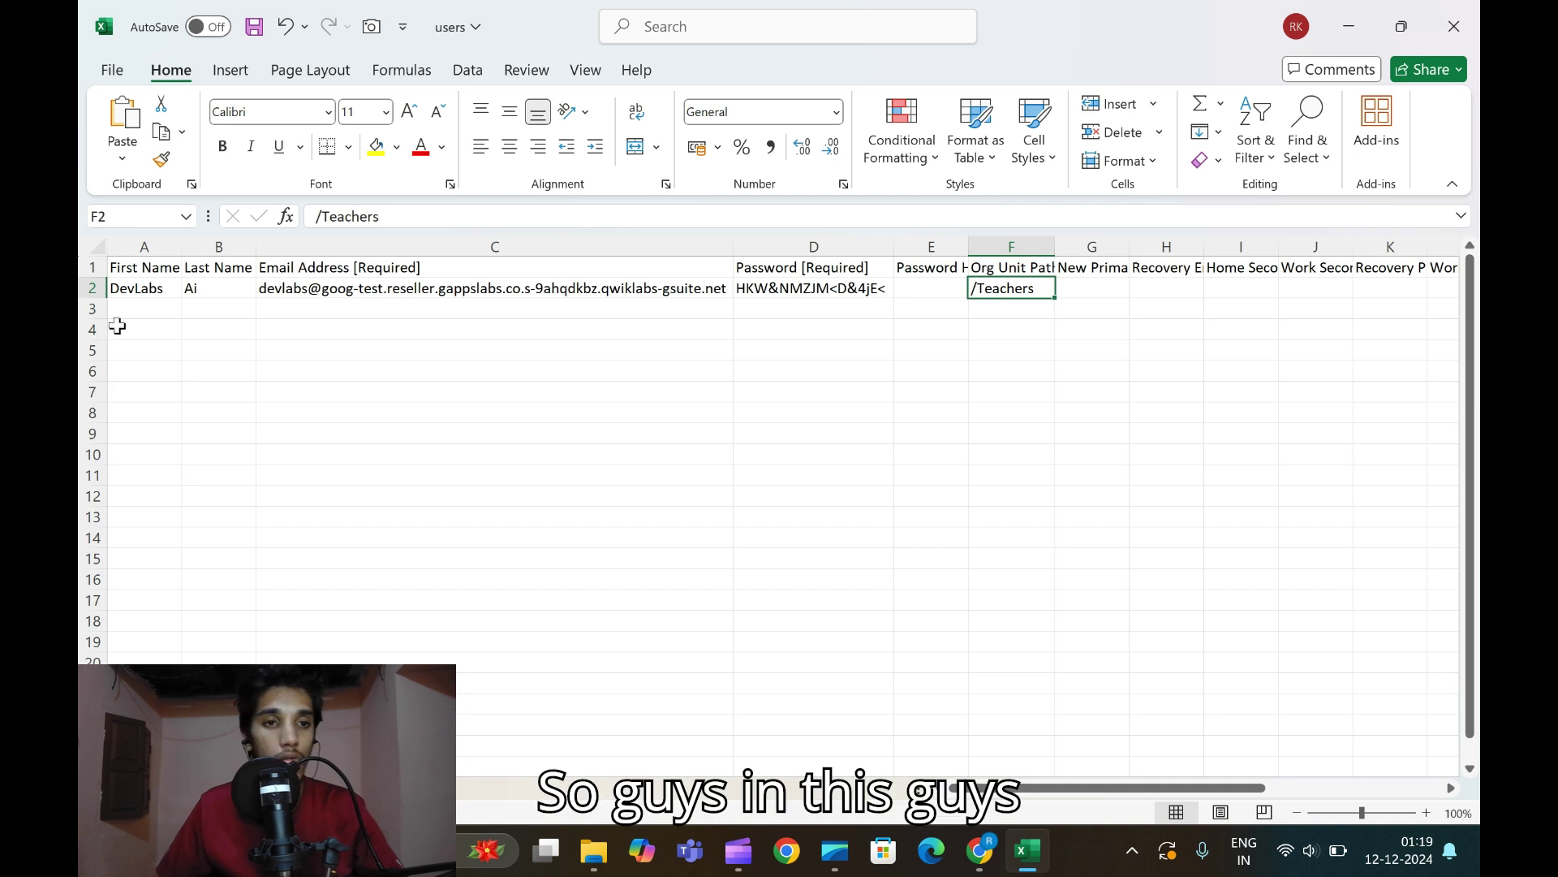
- Fill the first name and last name from row 2 down to row 10
left_click(135, 304)
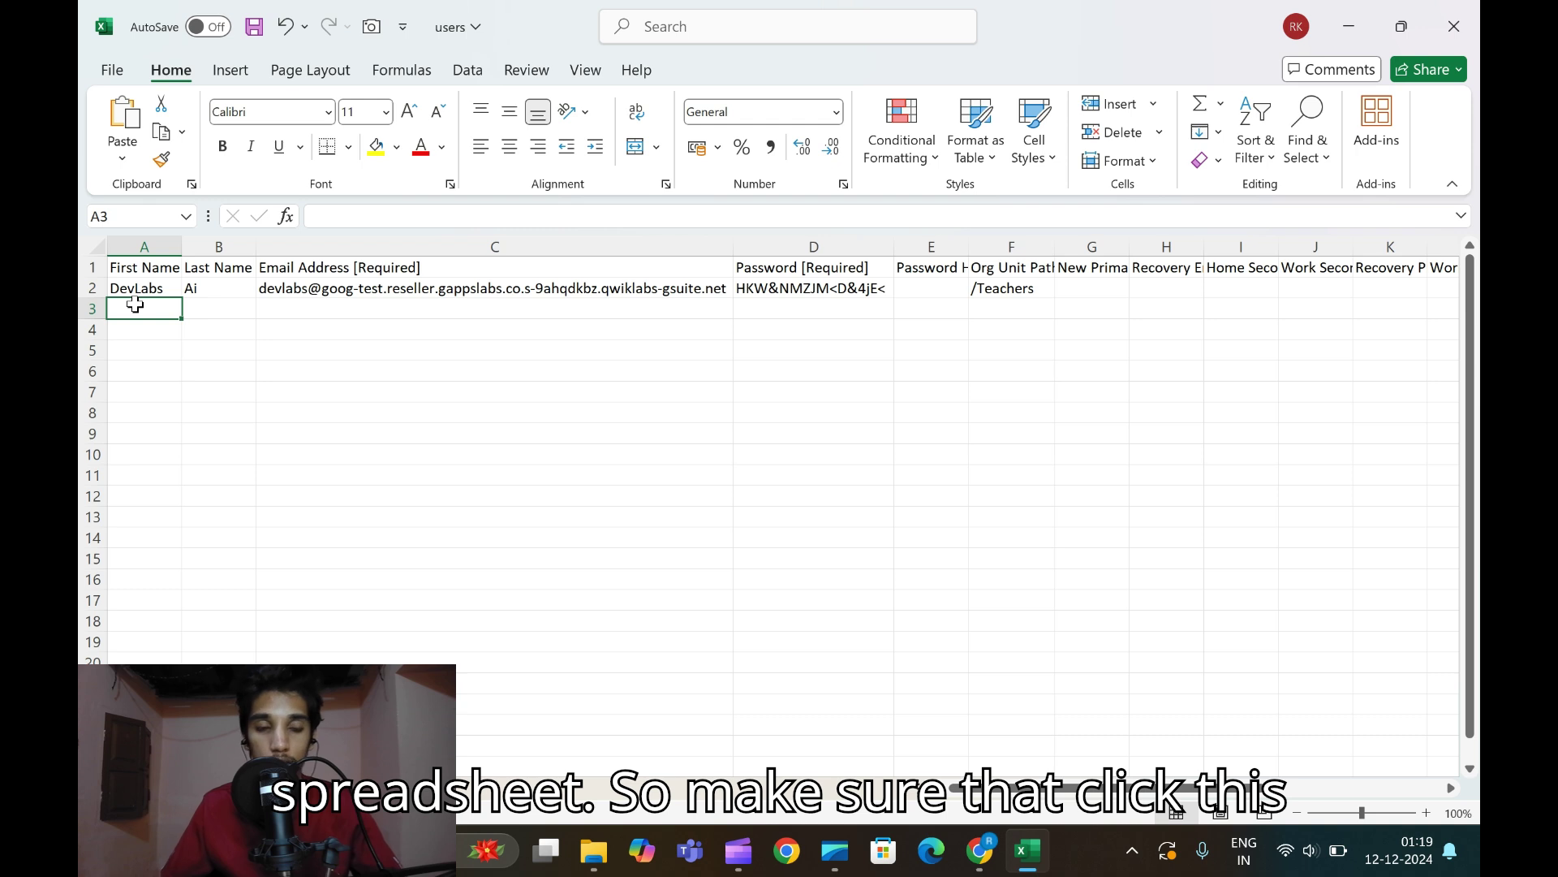
left_click(162, 285)
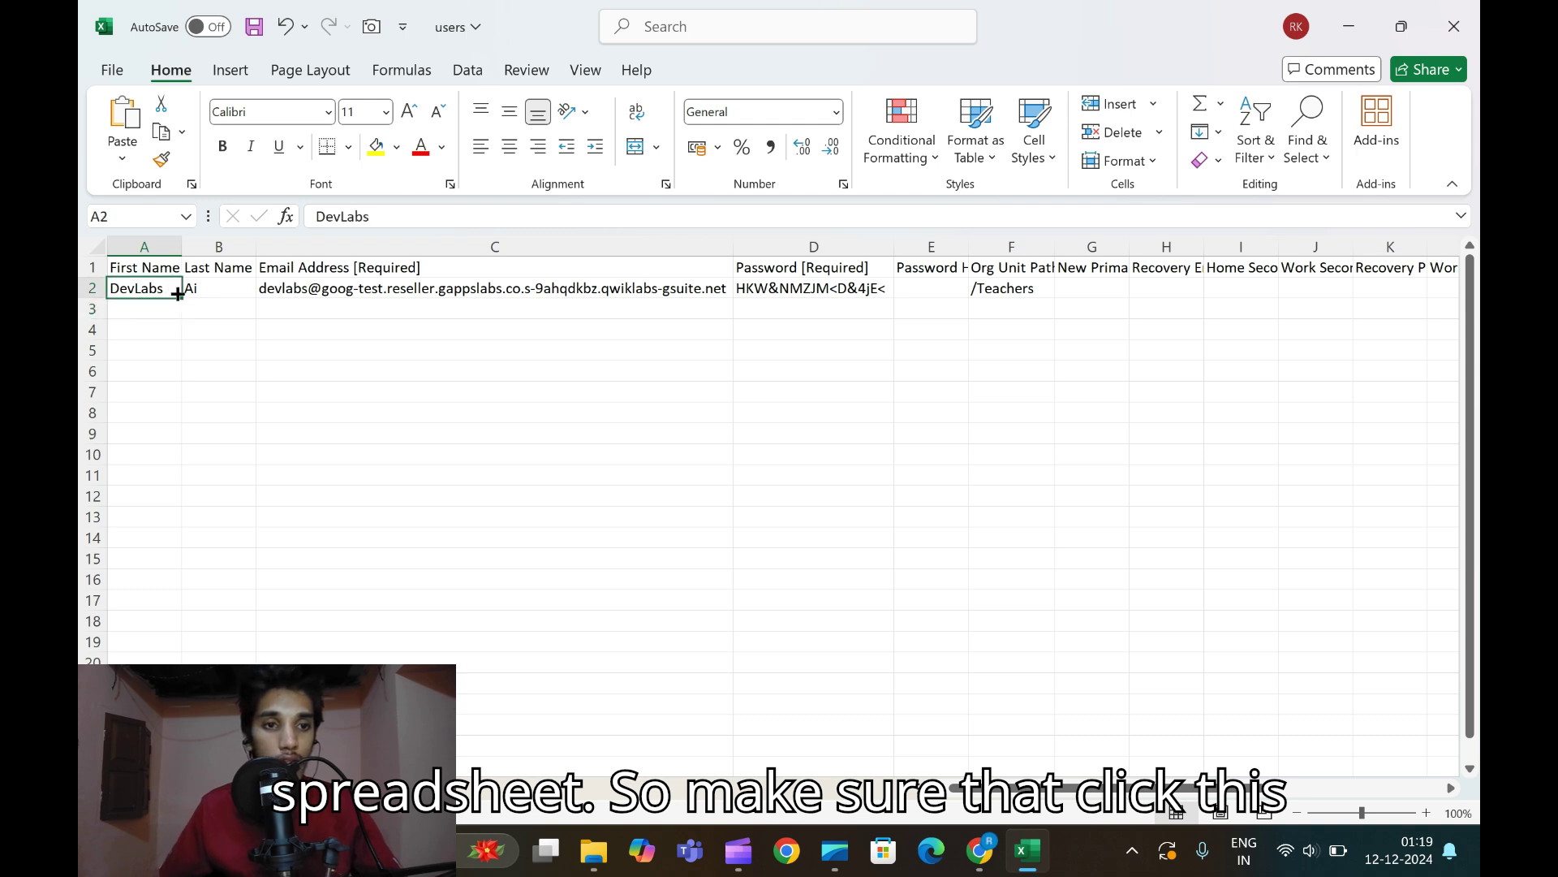
left_click_drag(177, 293, 163, 463)
left_click(240, 289)
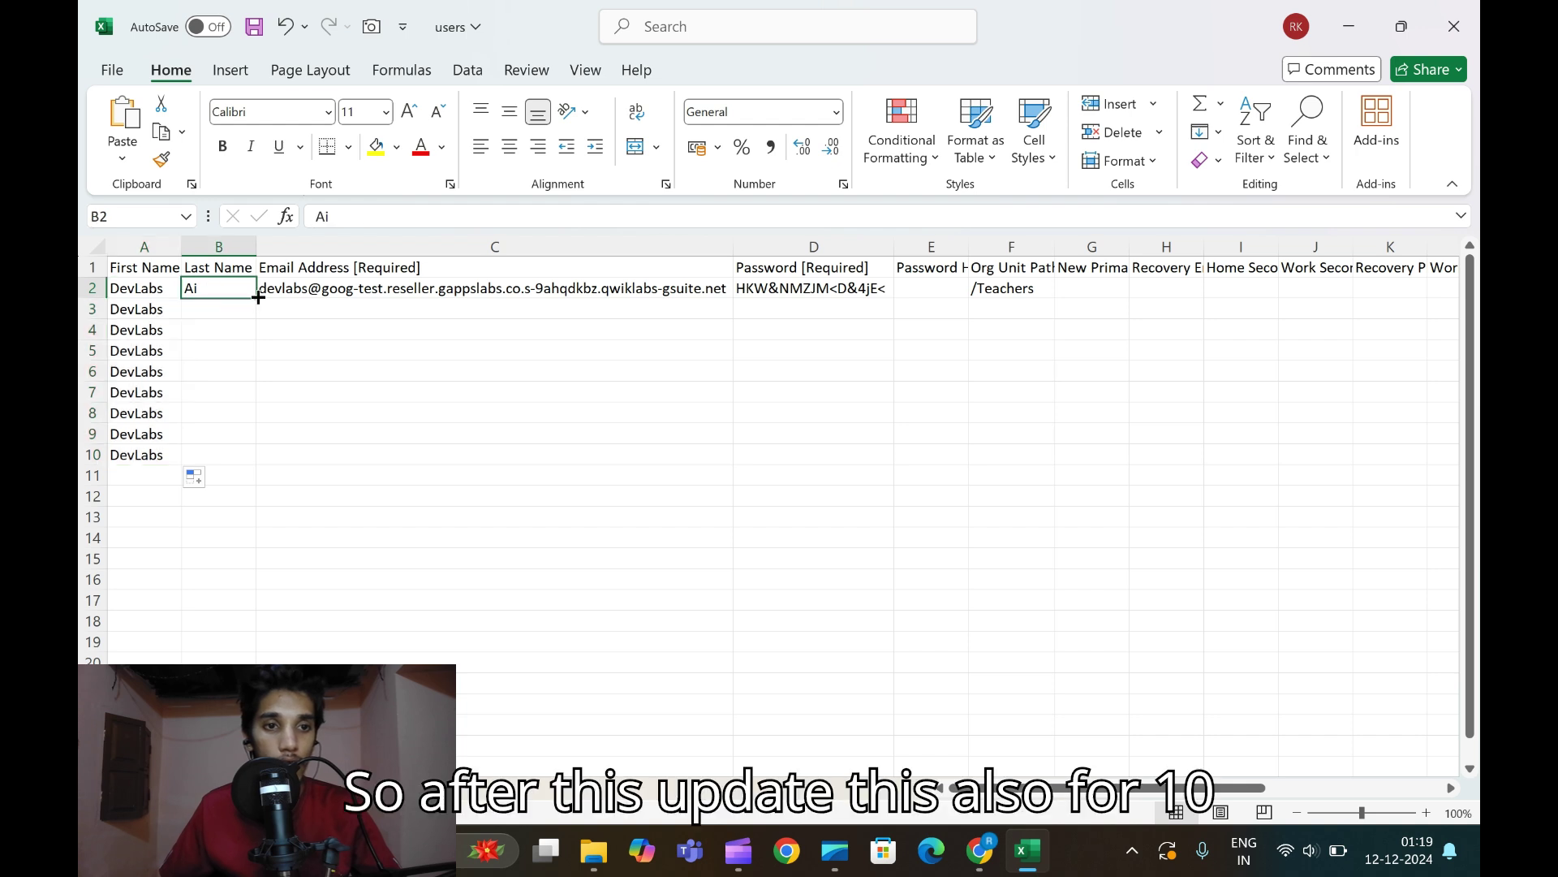
left_click_drag(258, 298, 241, 468)
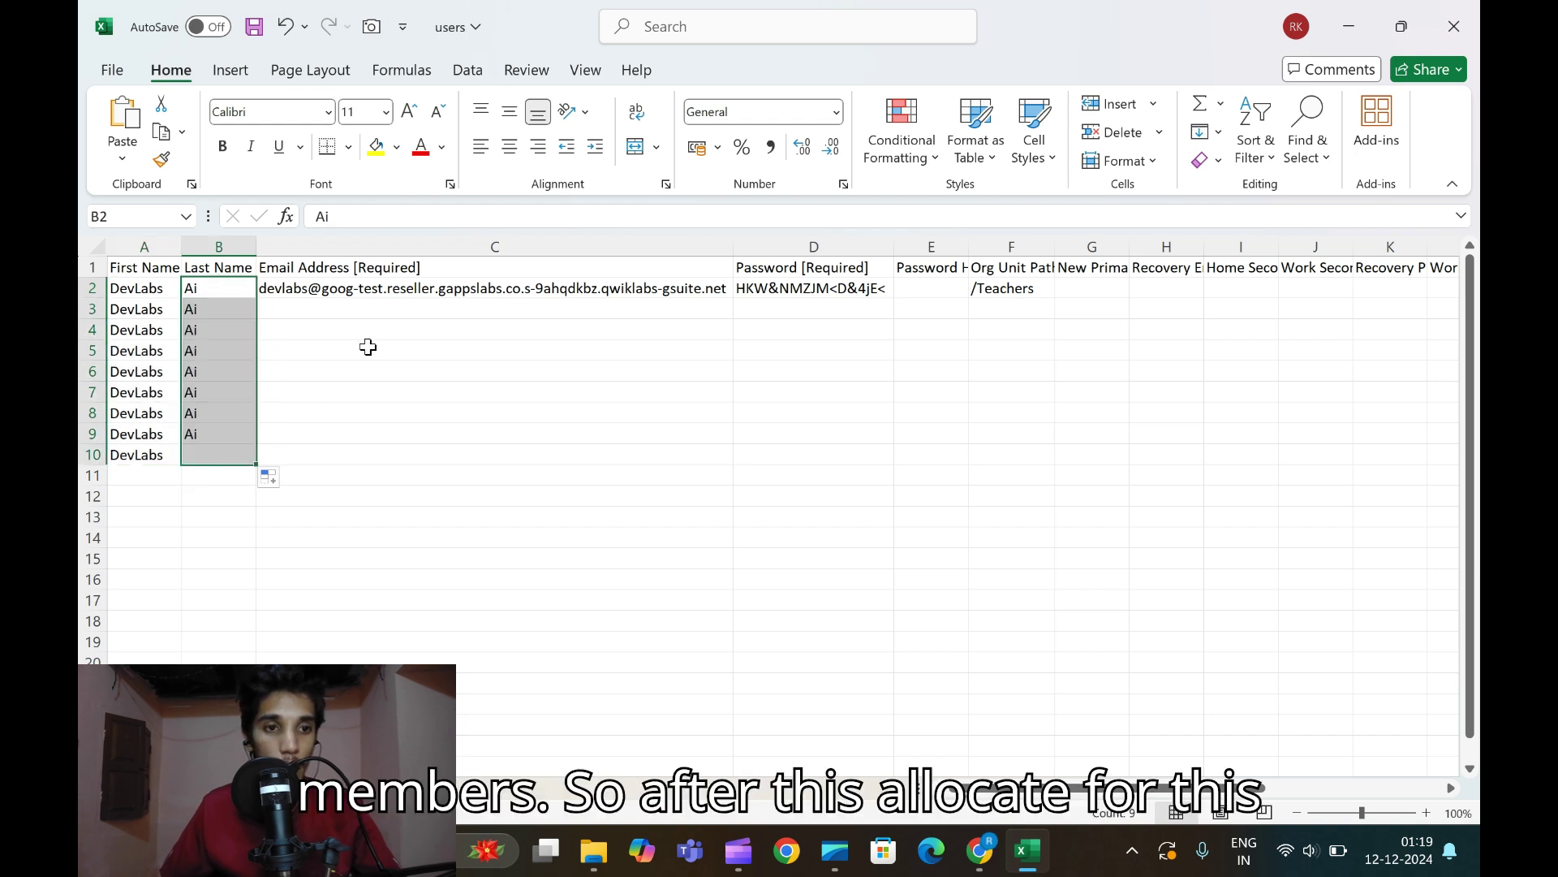
- Fill the email address and the account password from row 2 down to row 10
left_click(377, 285)
left_click_drag(731, 299, 730, 459)
left_click(794, 294)
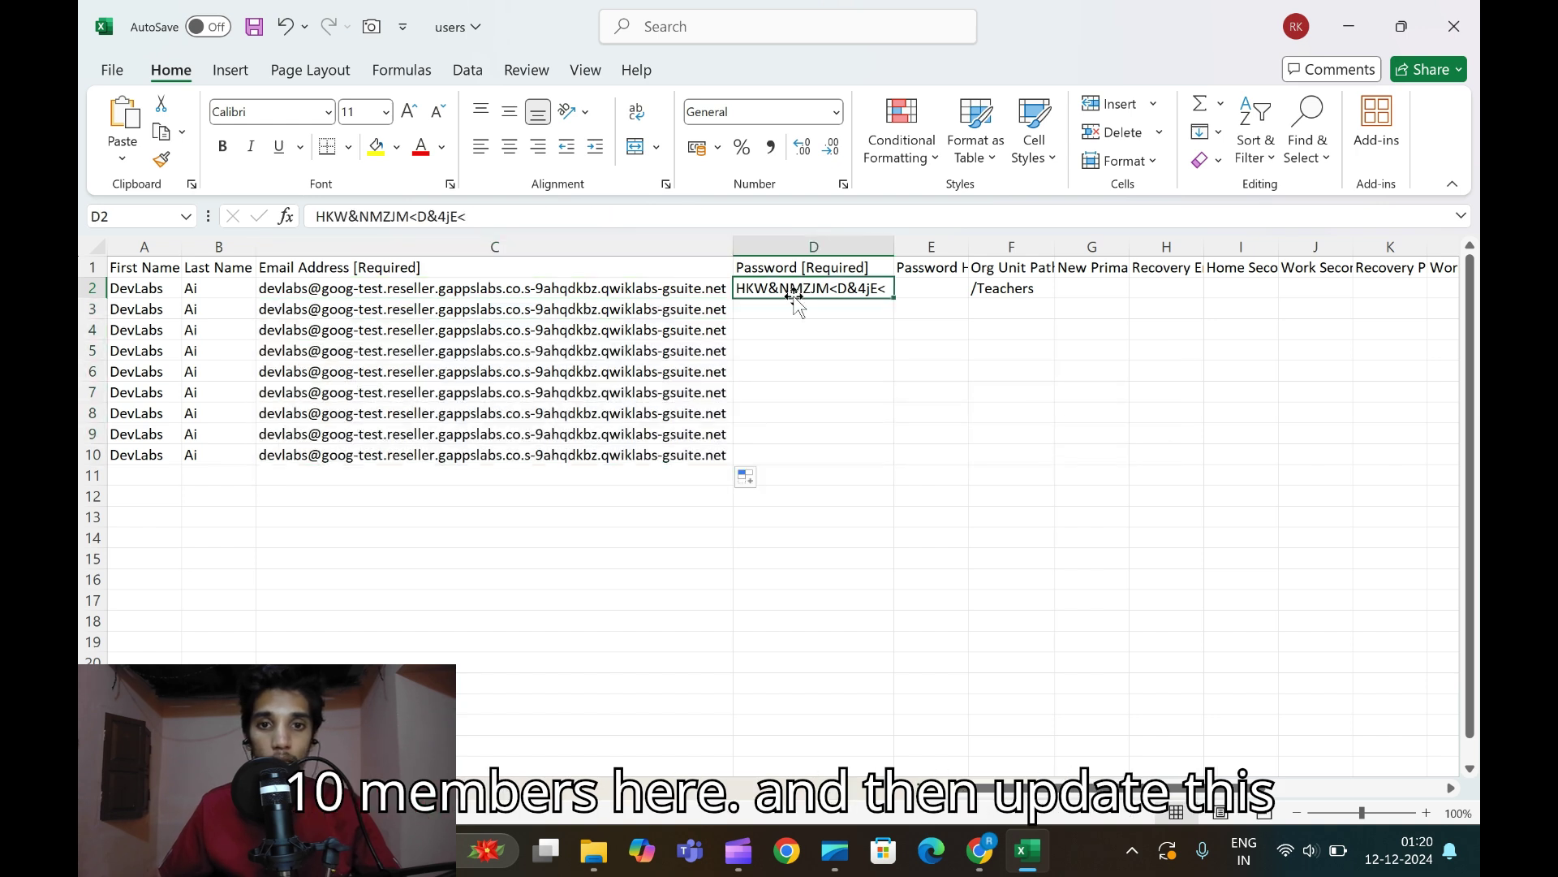
left_click_drag(894, 299, 893, 457)
- Enter / as the Org Unit Path in F3 and fill it down to F10
left_click(1030, 292)
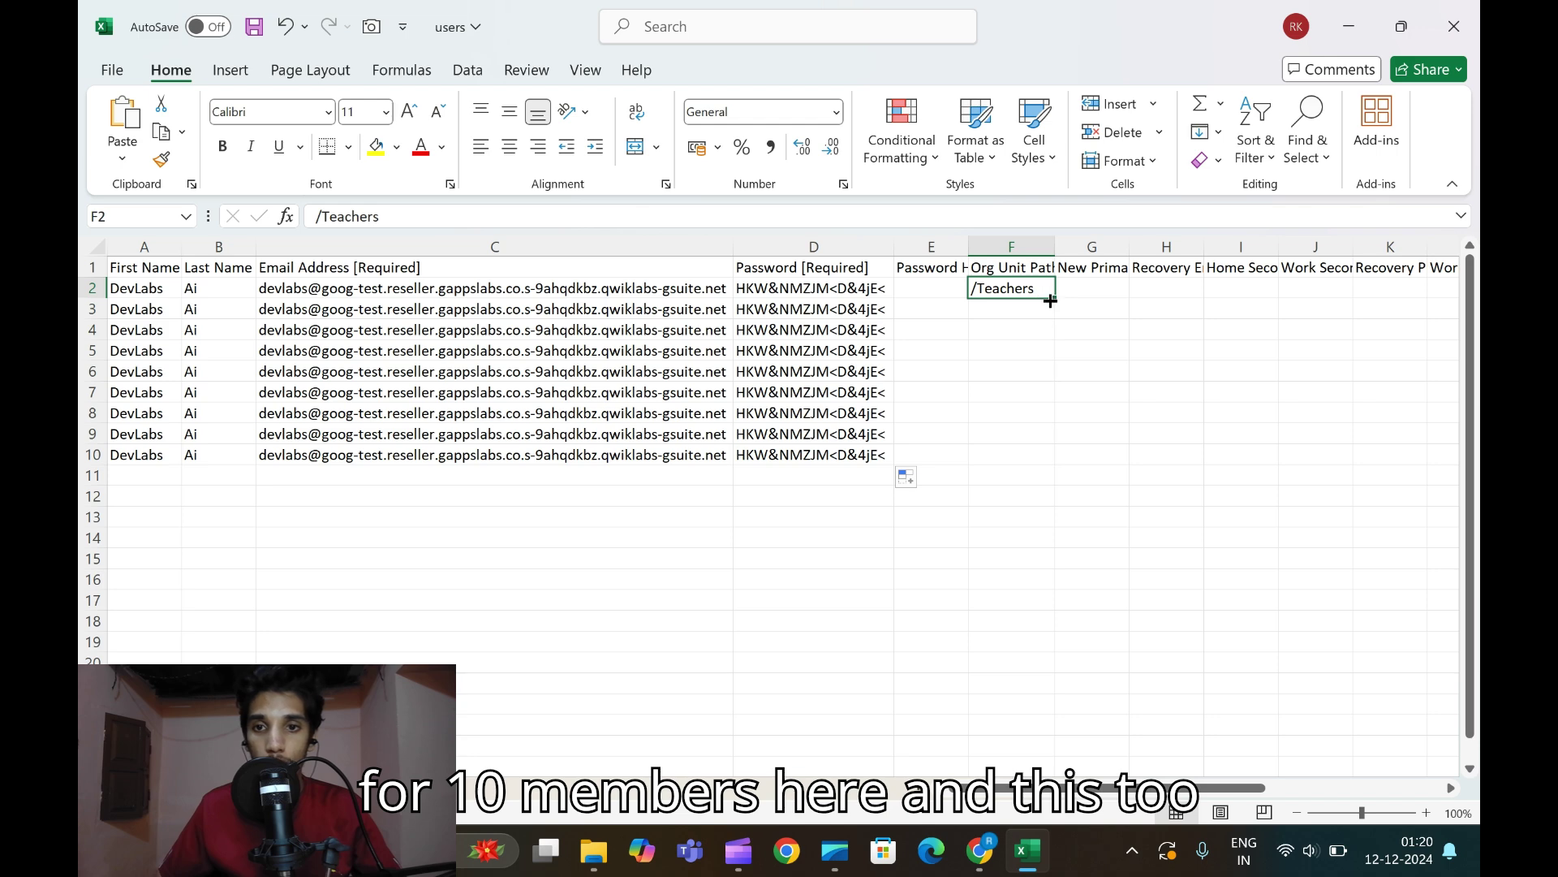
left_click(1029, 310)
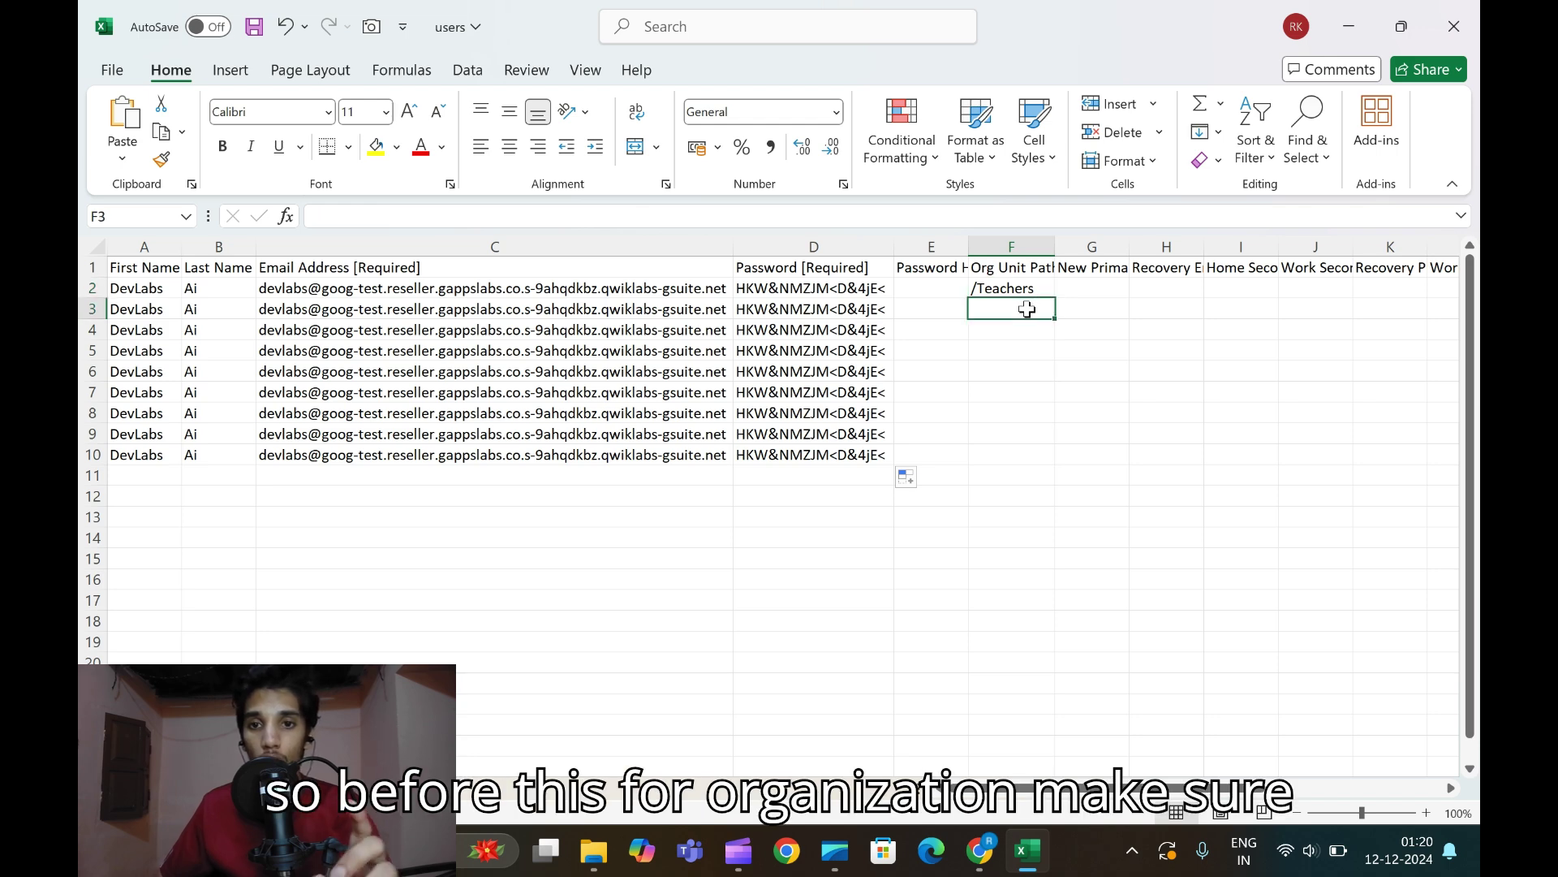
double_click(1027, 309)
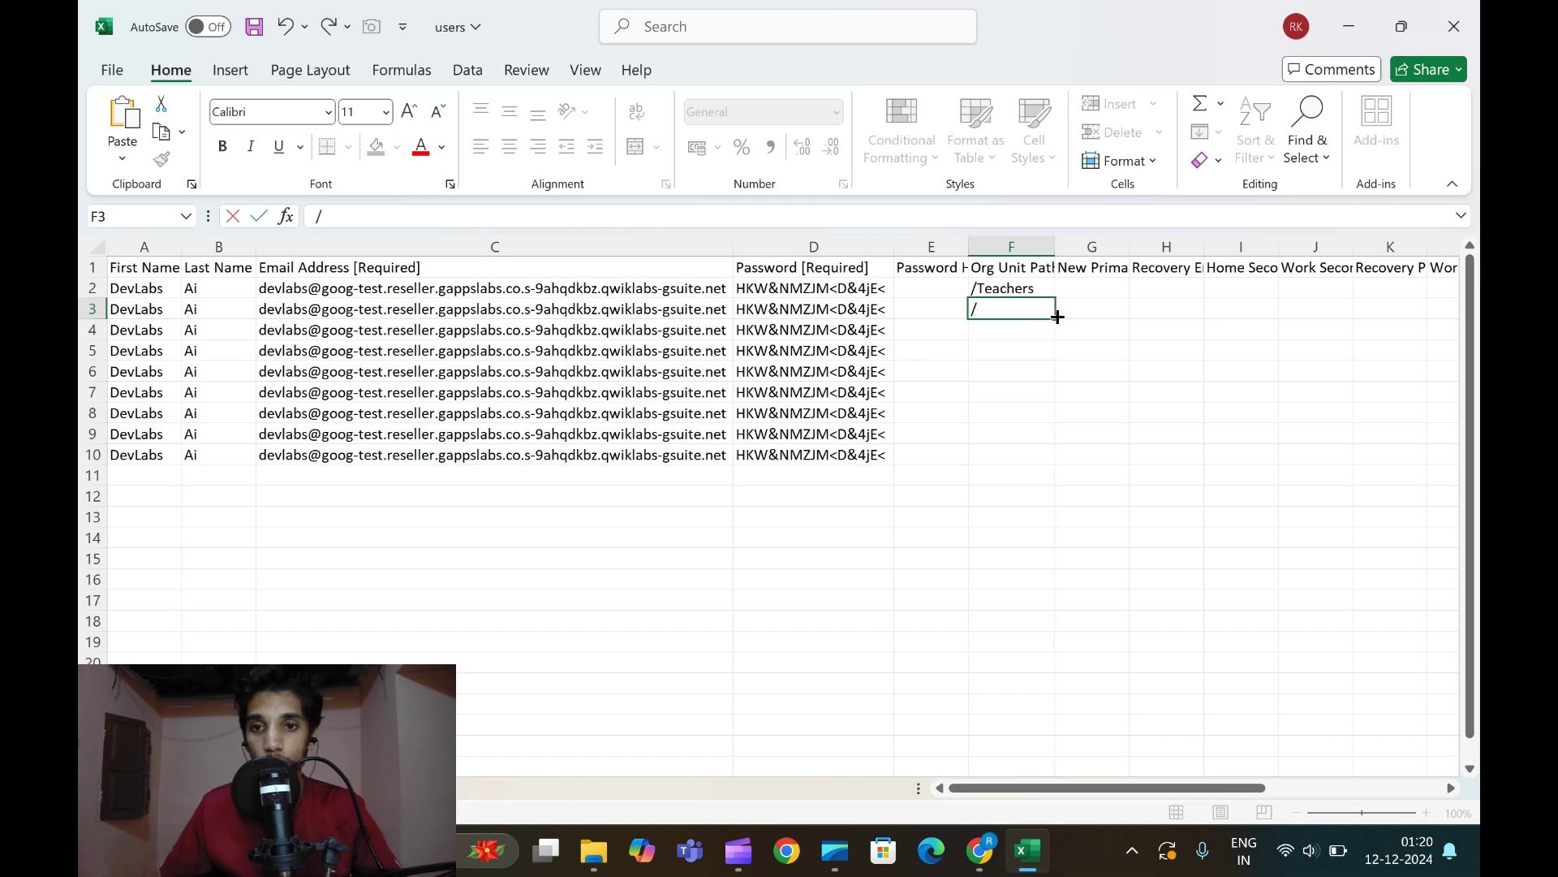
left_click_drag(1057, 317, 1046, 454)
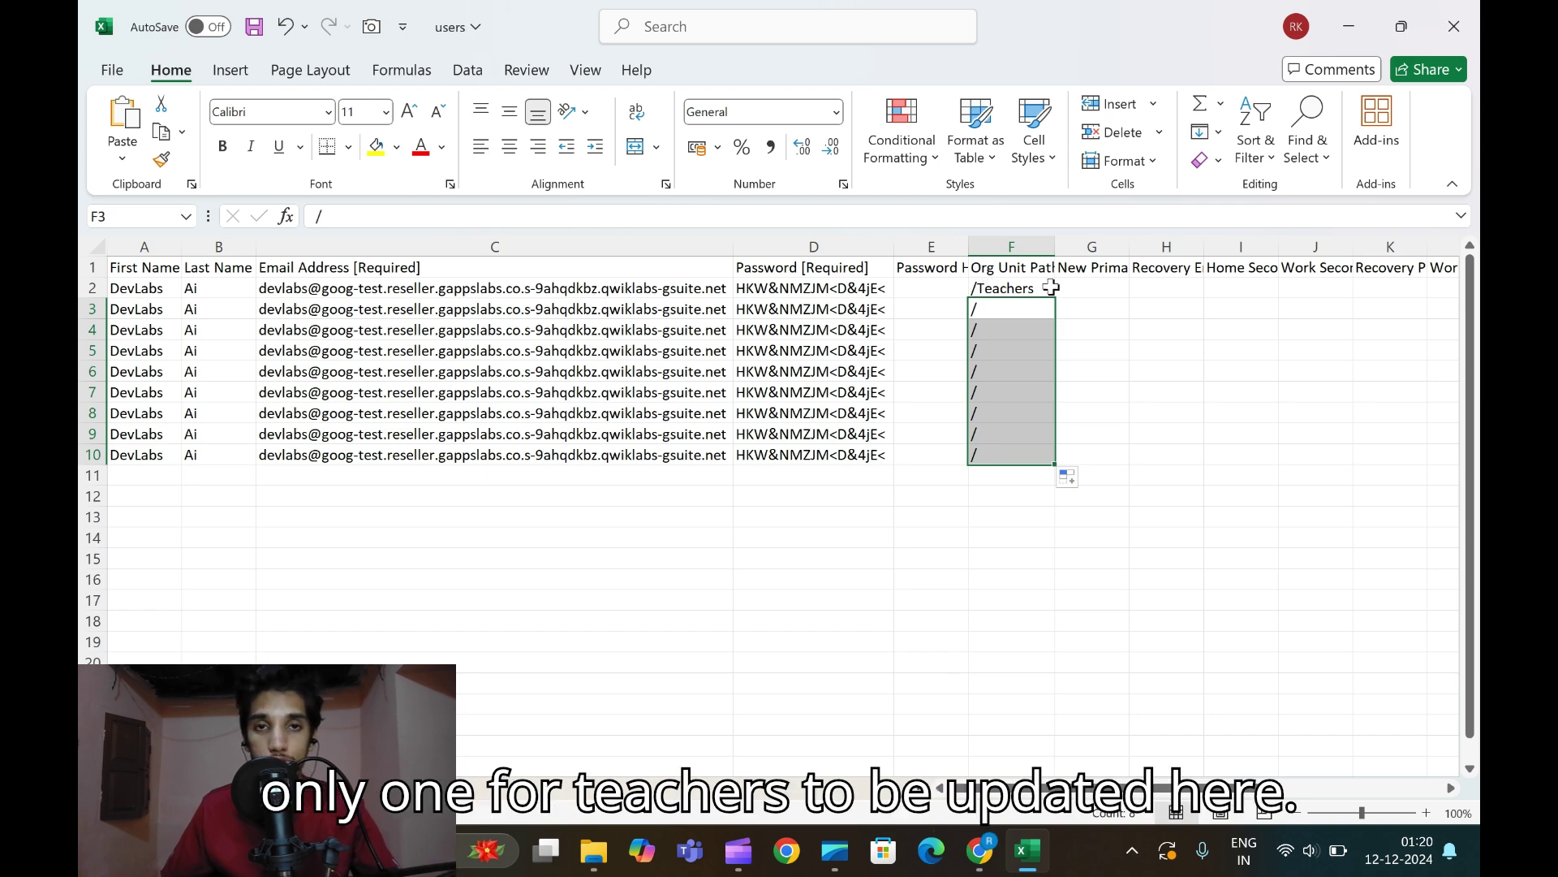
- Save the completed users CSV file and switch back to the Users page of the Google Admin console
left_click(112, 70)
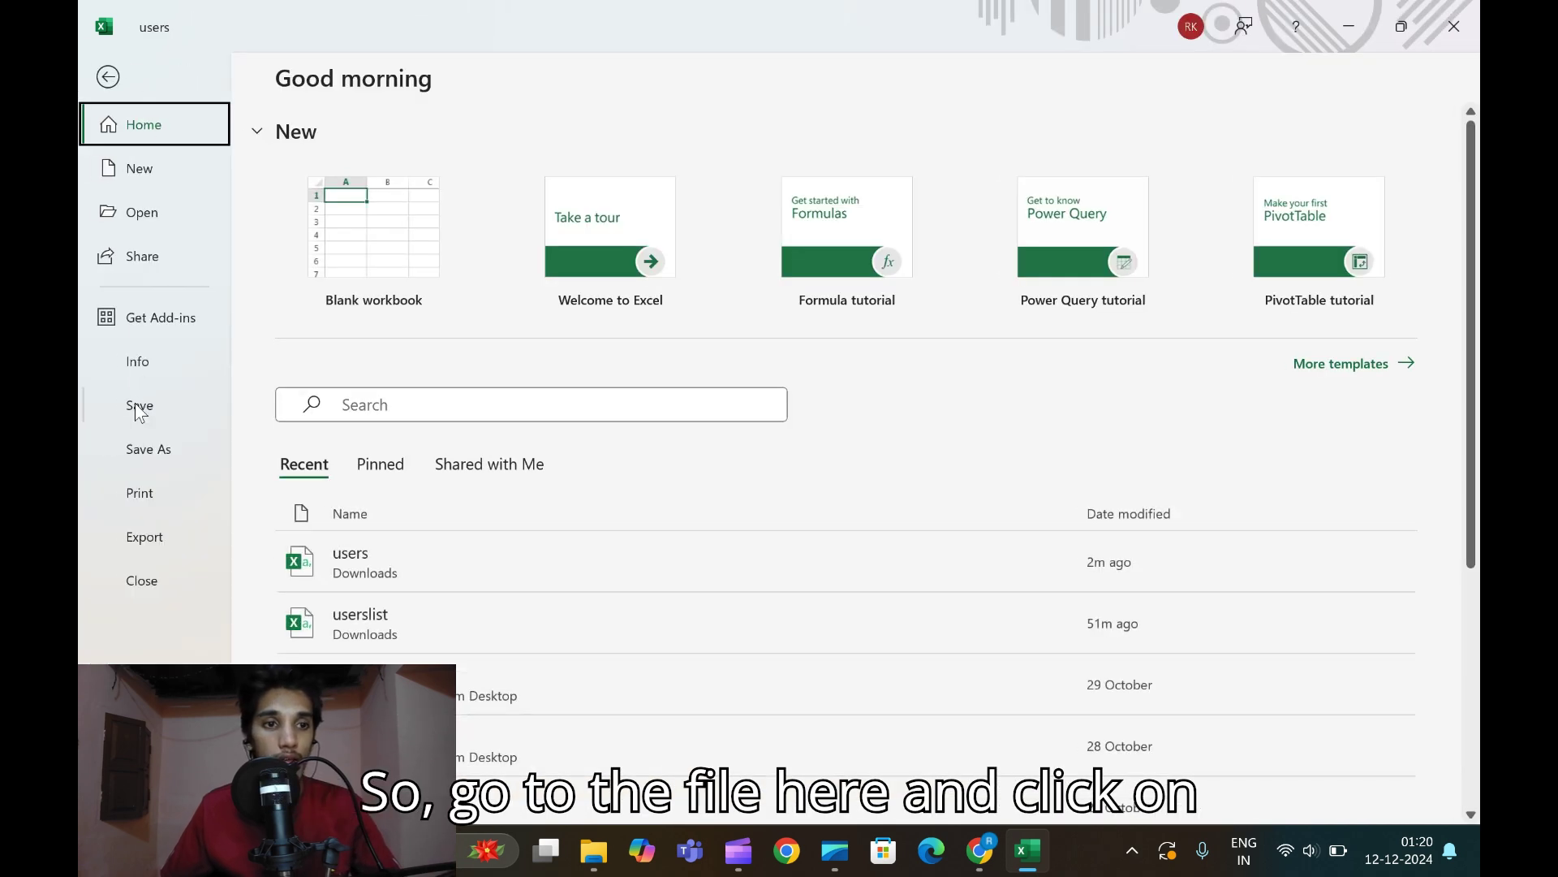
left_click(135, 404)
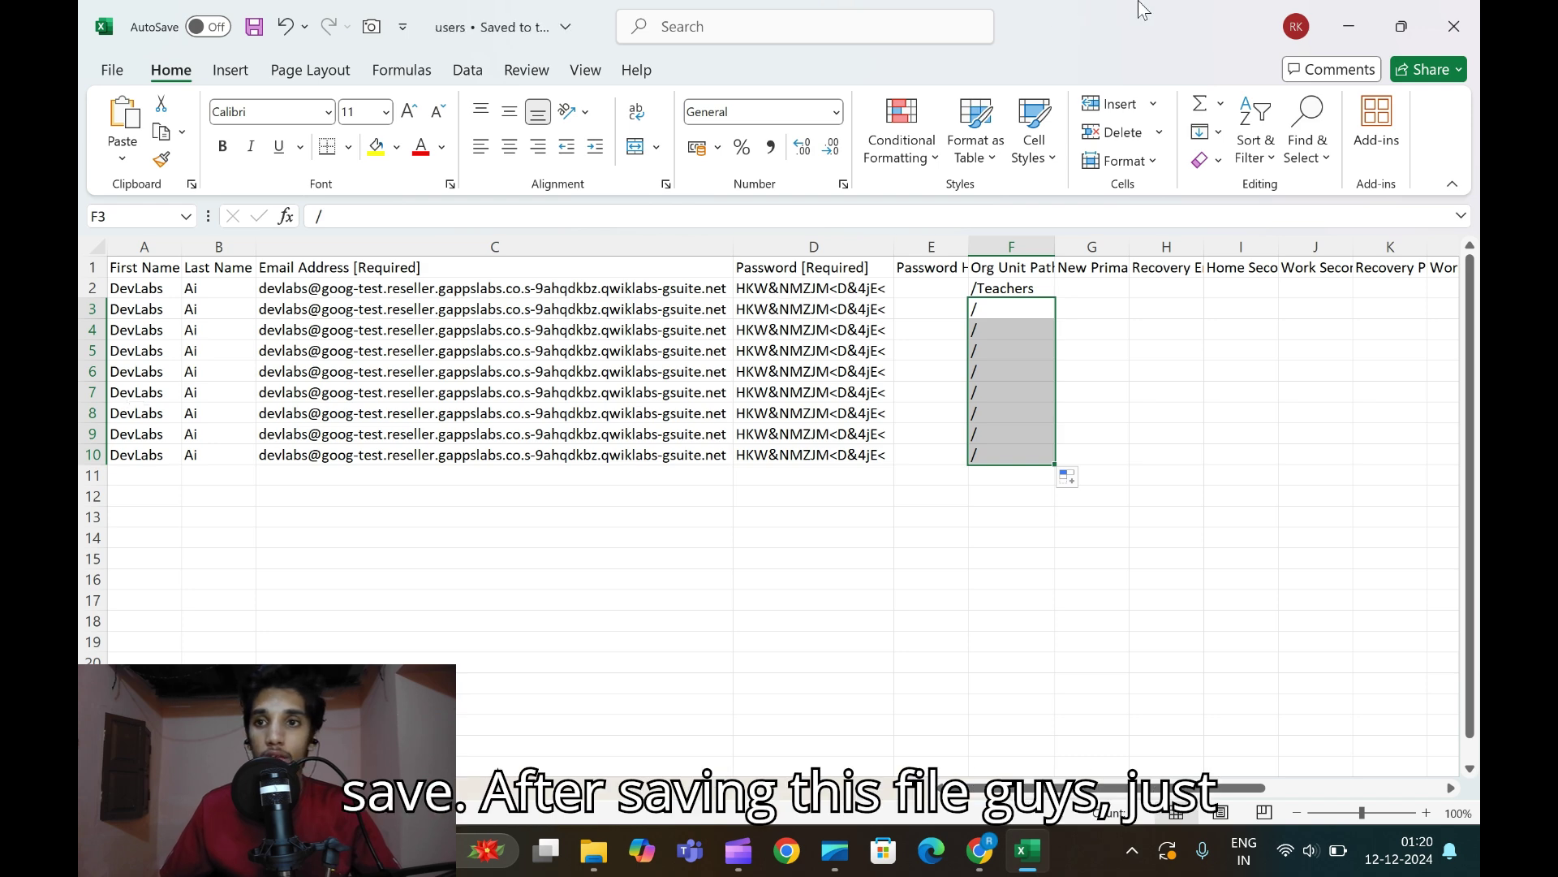
left_click(1349, 26)
left_click(276, 11)
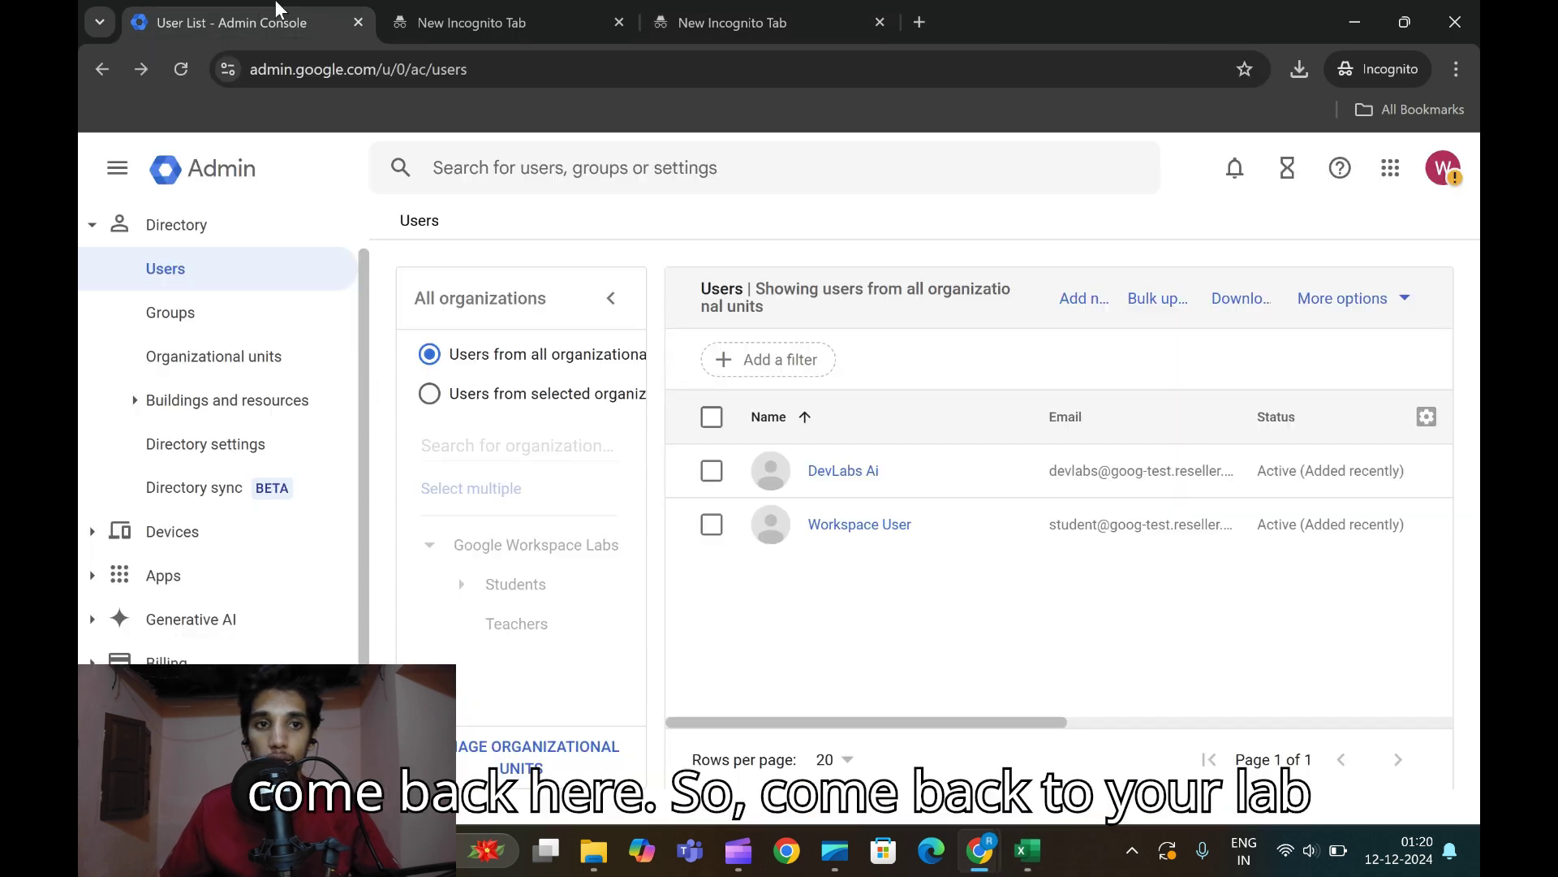
- Bulk update users by attaching the users CSV file from the Downloads folder and uploading it
left_click(1160, 304)
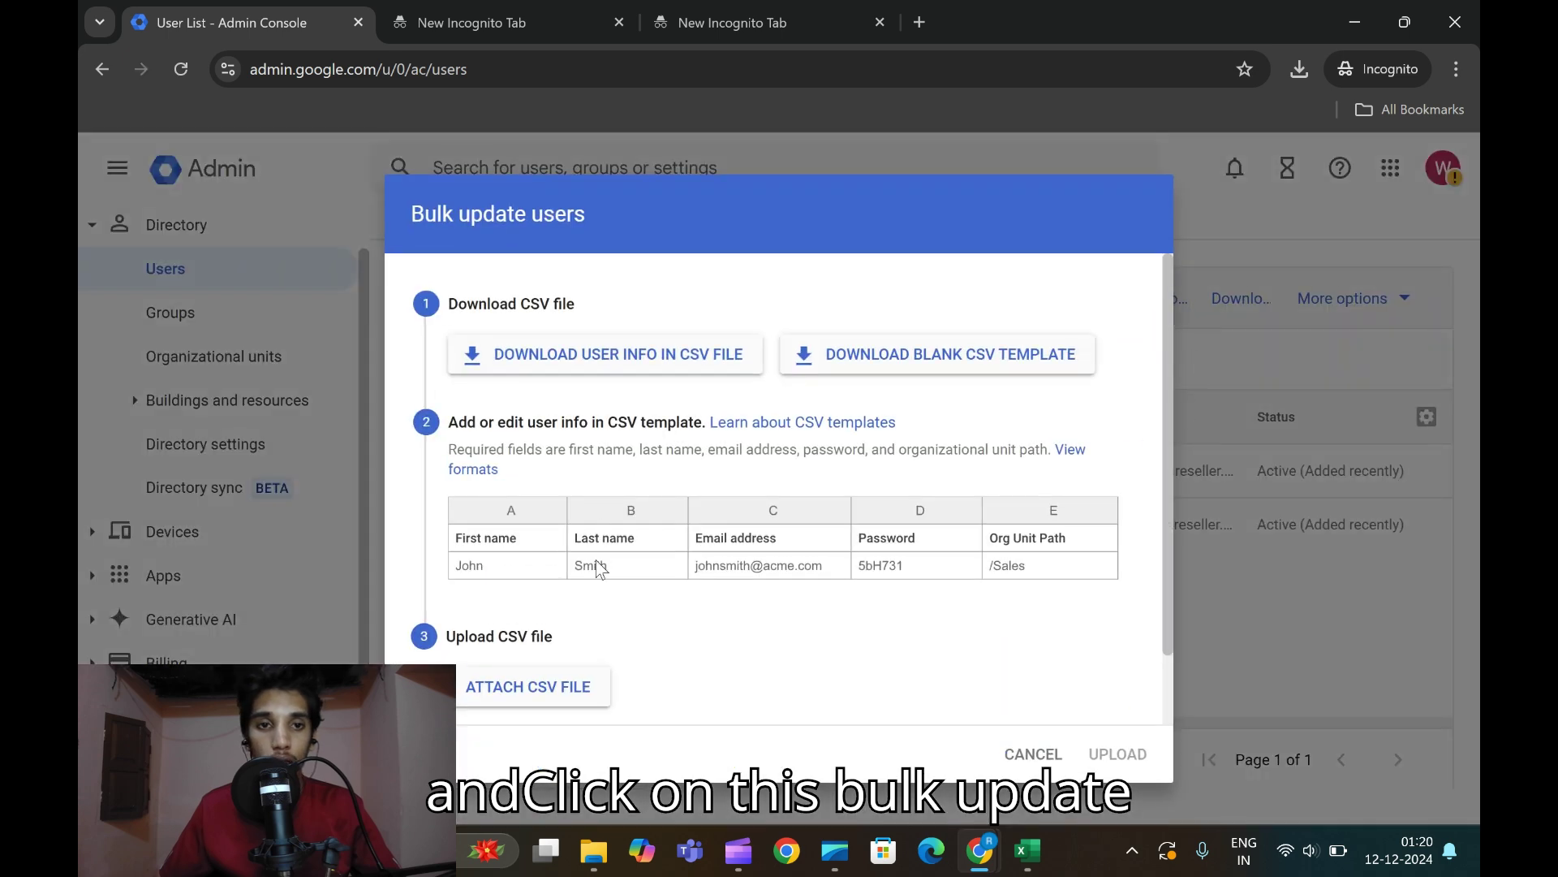
scroll(576, 600, "down", 1)
left_click(548, 617)
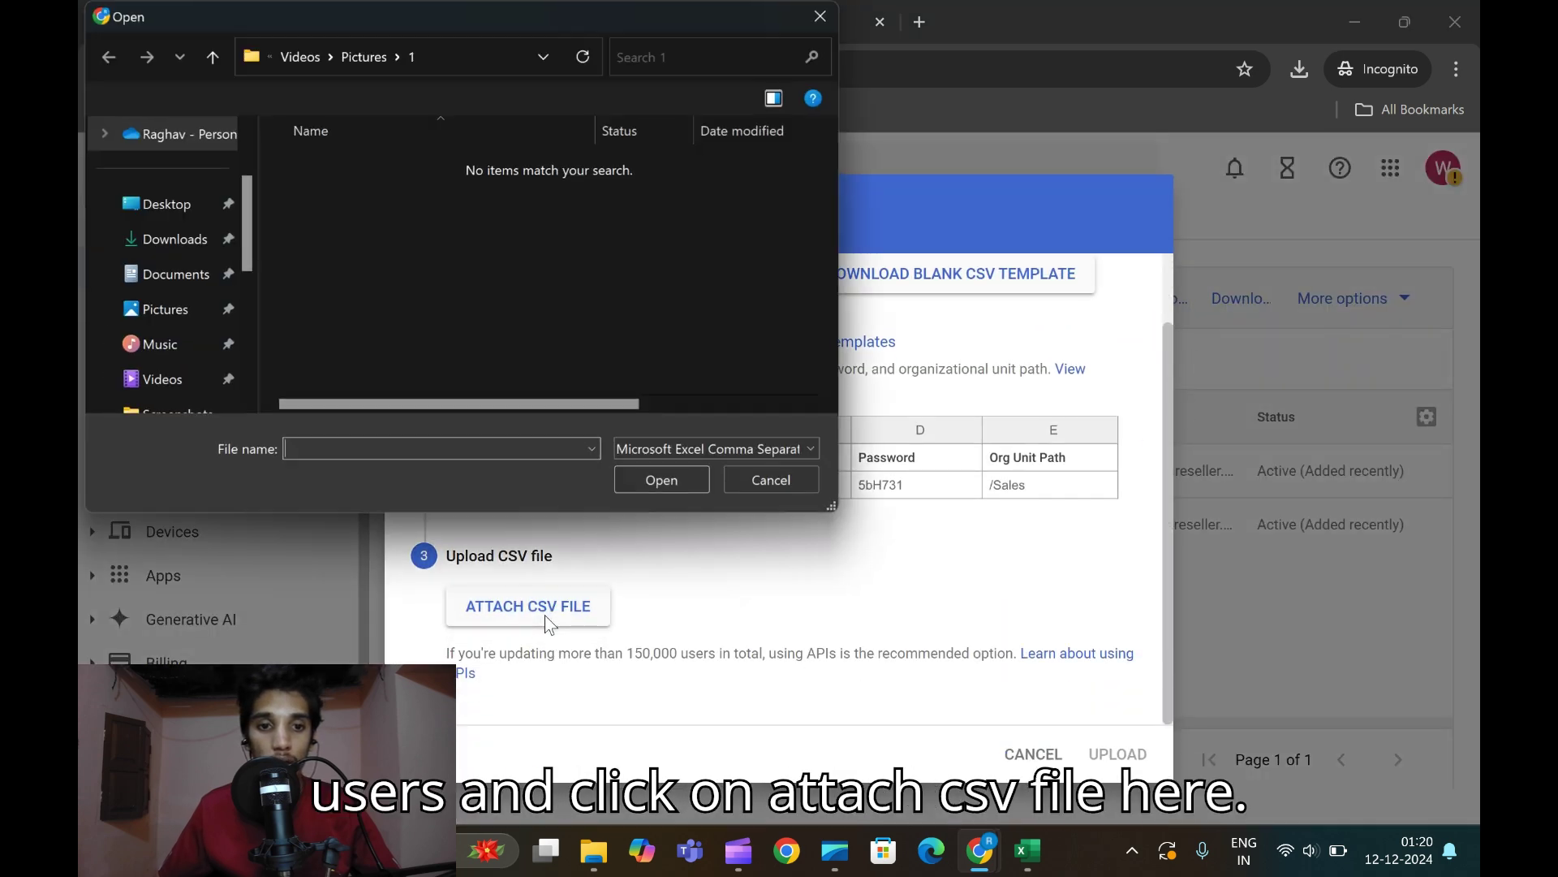
left_click(167, 244)
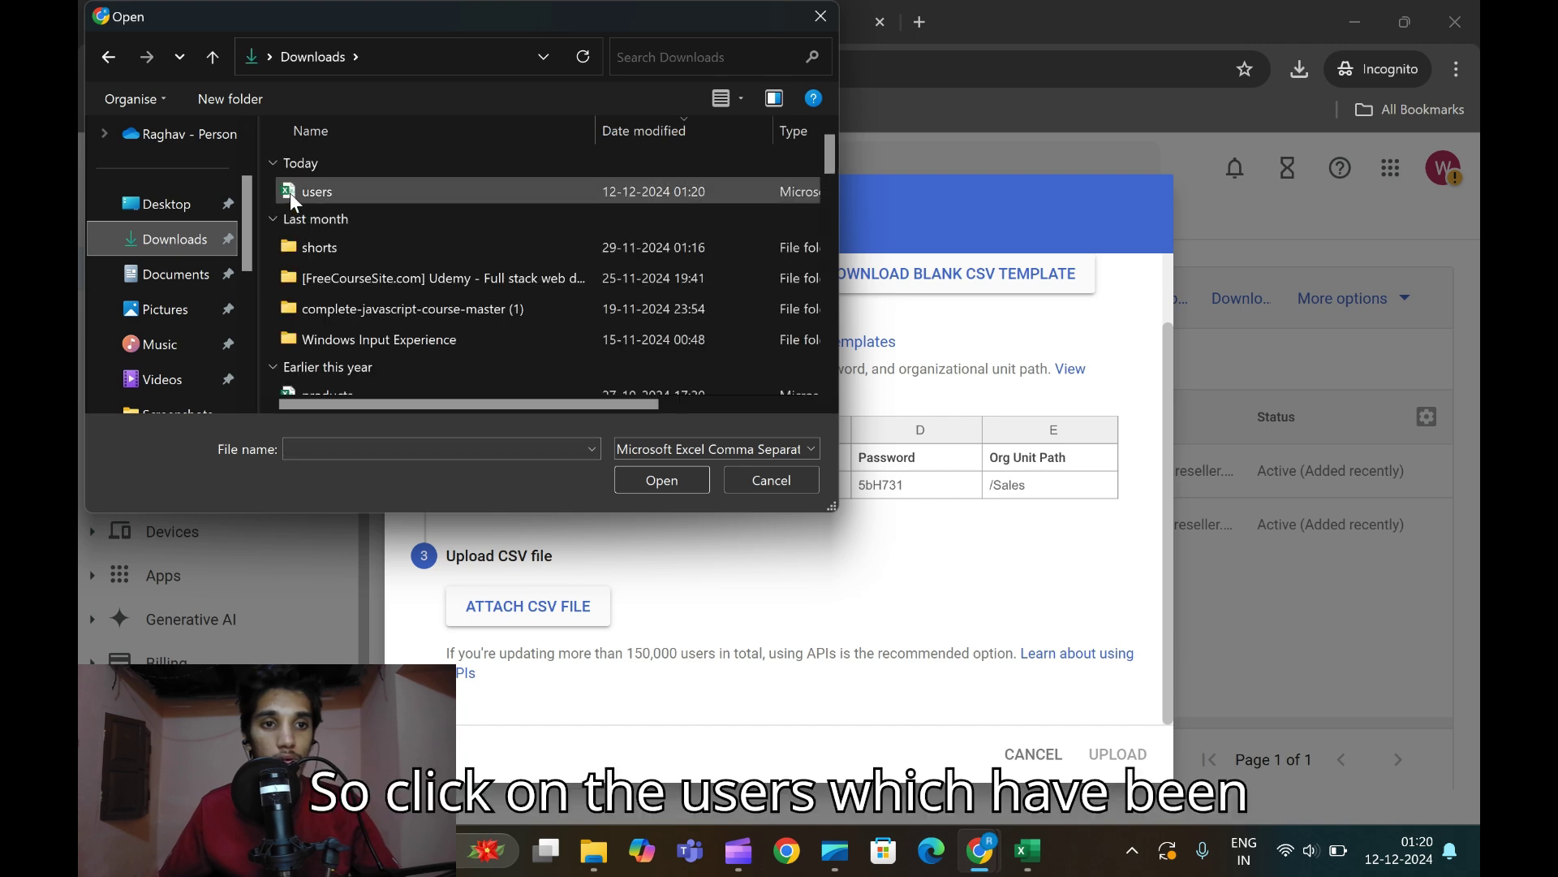
left_click(290, 193)
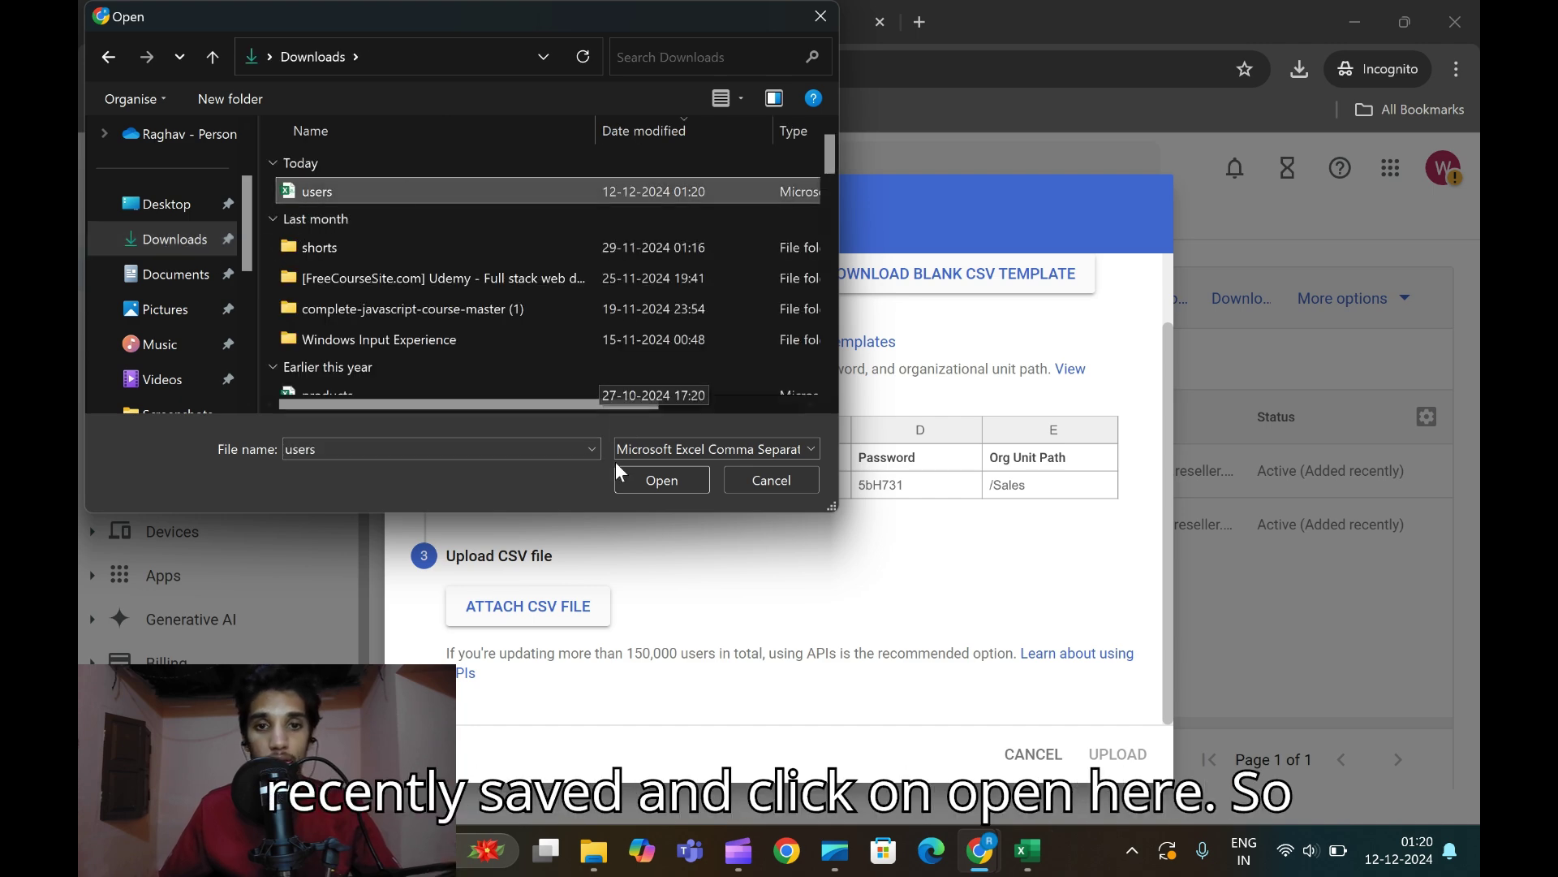
left_click(653, 485)
scroll(775, 614, "down", 1)
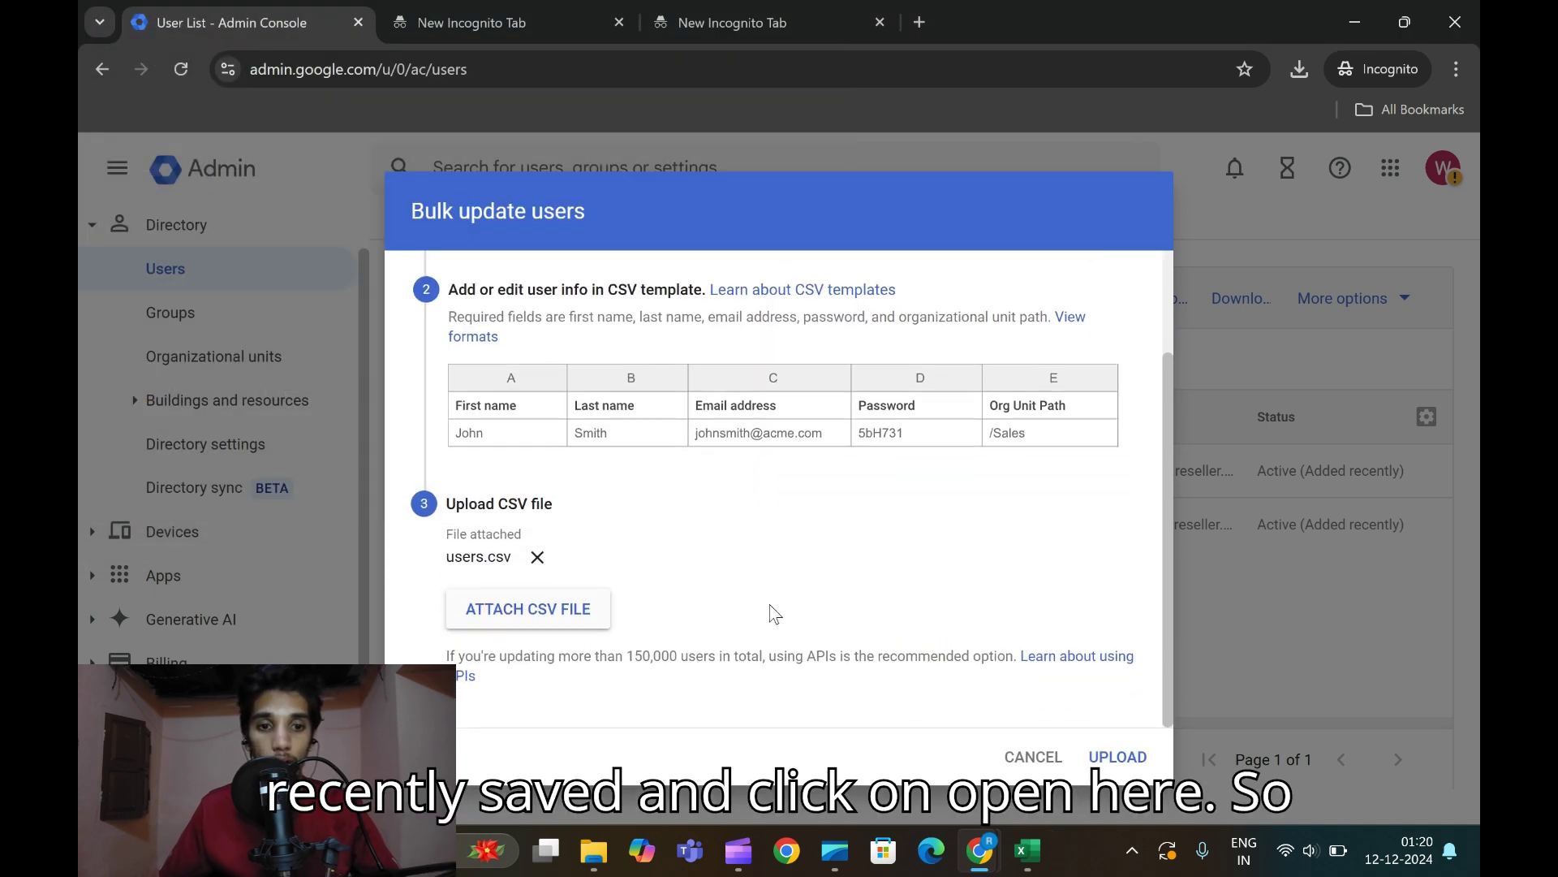
left_click(1133, 764)
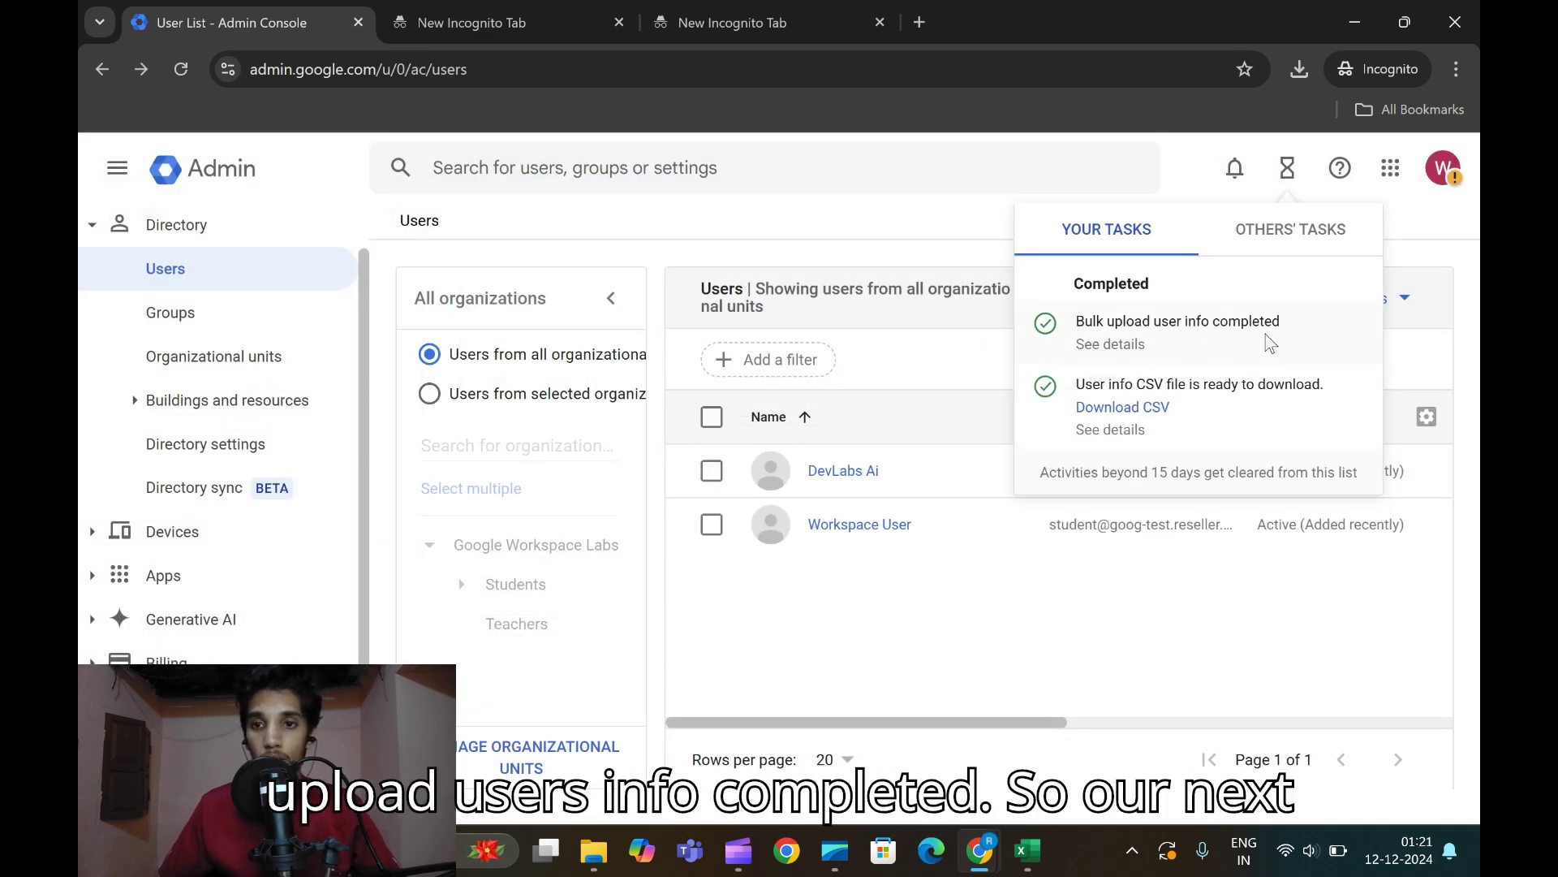
- Switch to the lab instructions and check the progress of the Add users objective in Task 2
mouse_move(980, 850)
left_click(816, 665)
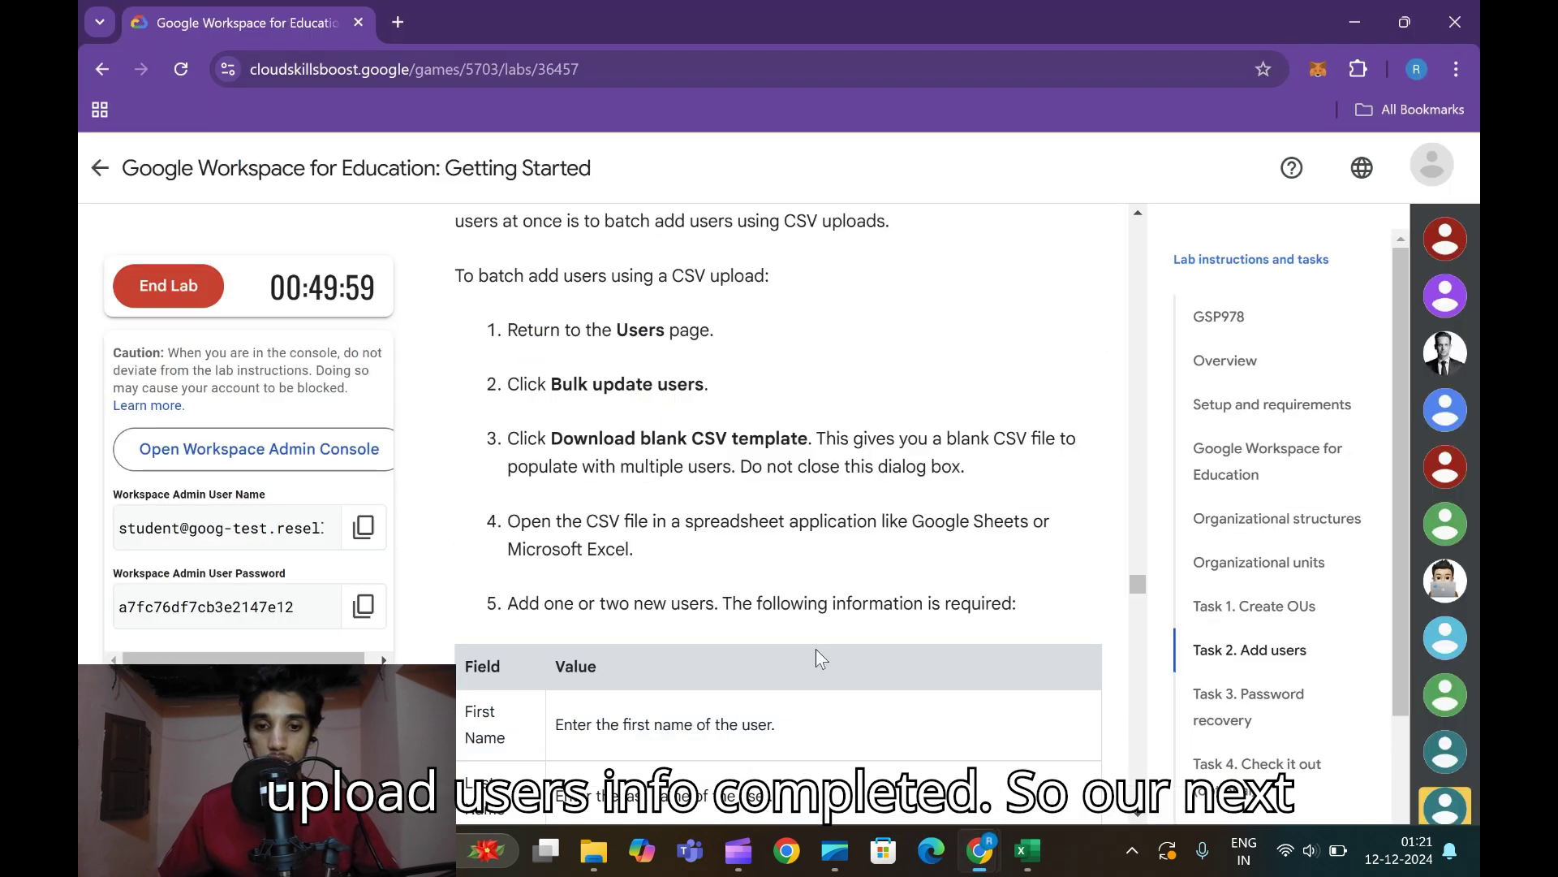
scroll(805, 618, "down", 15)
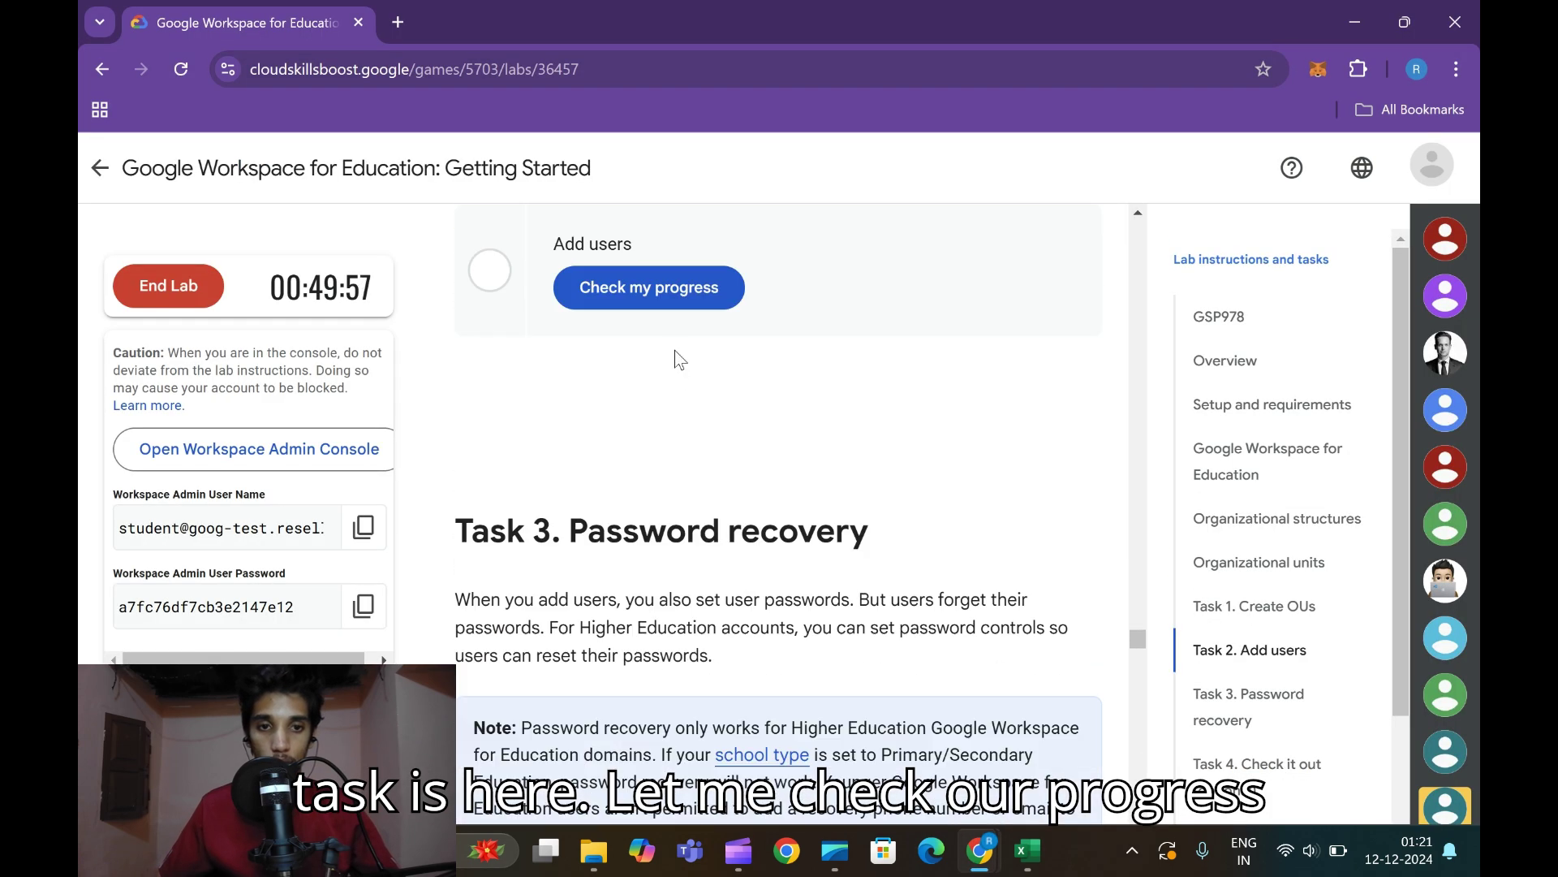
left_click(650, 284)
scroll(672, 393, "up", 3)
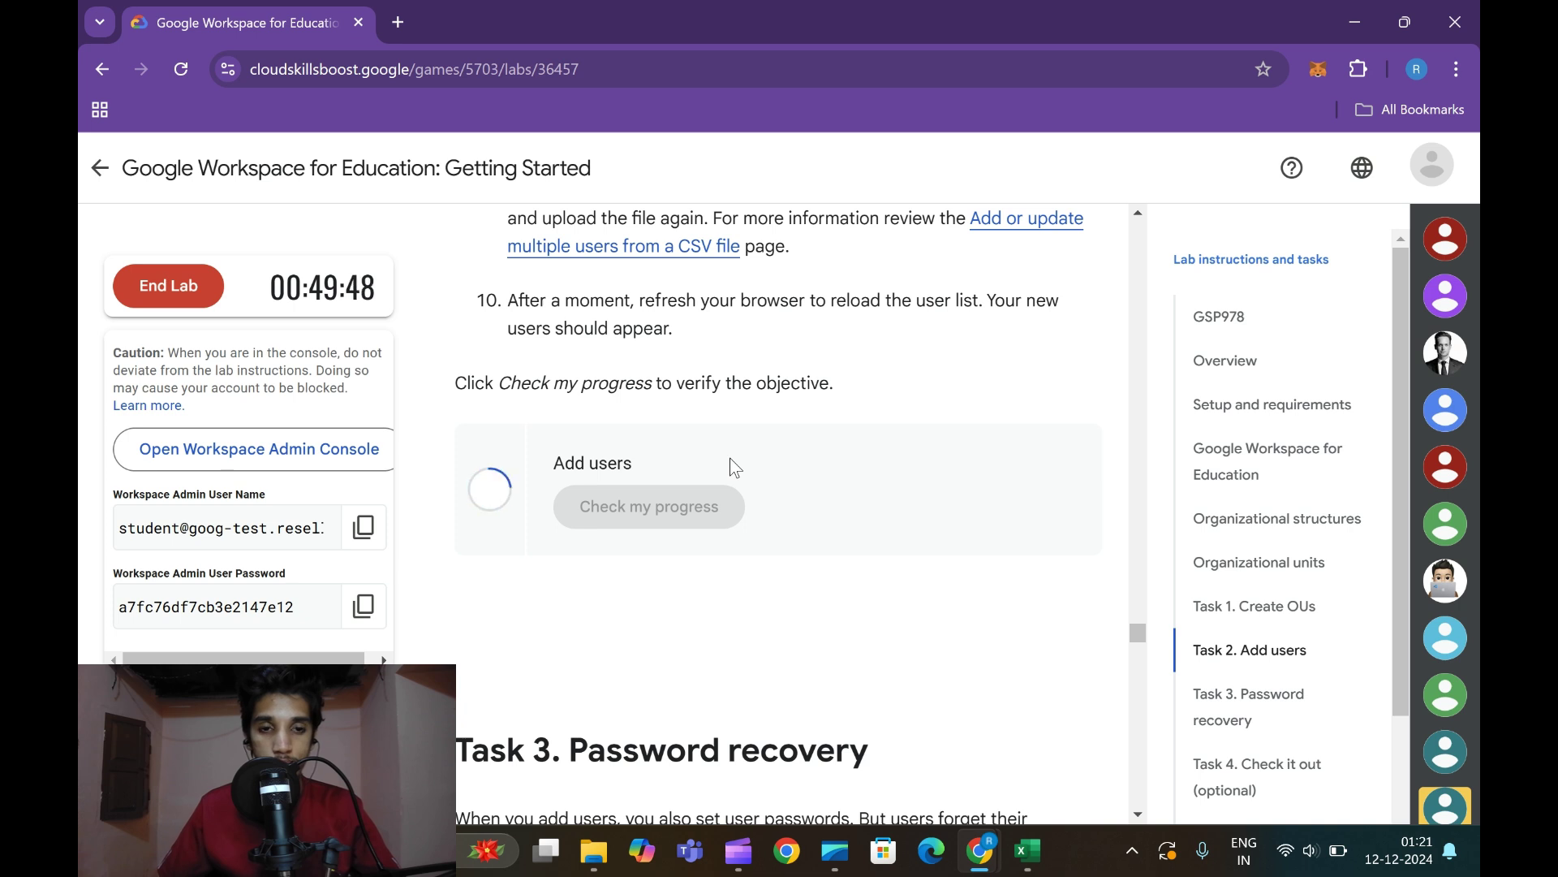
scroll(735, 467, "down", 1)
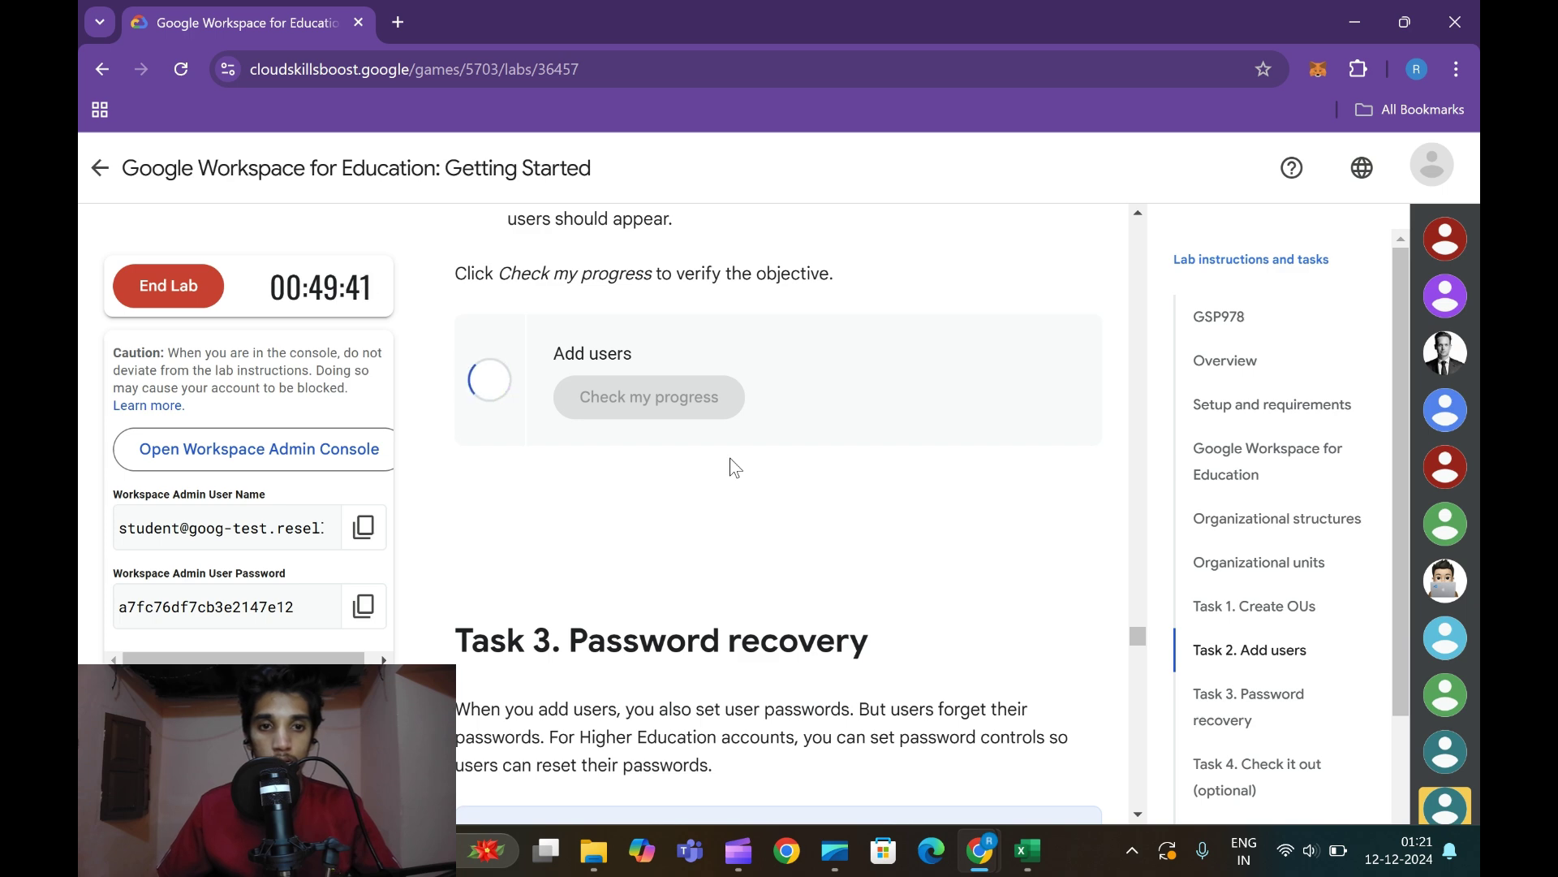
scroll(698, 479, "down", 3)
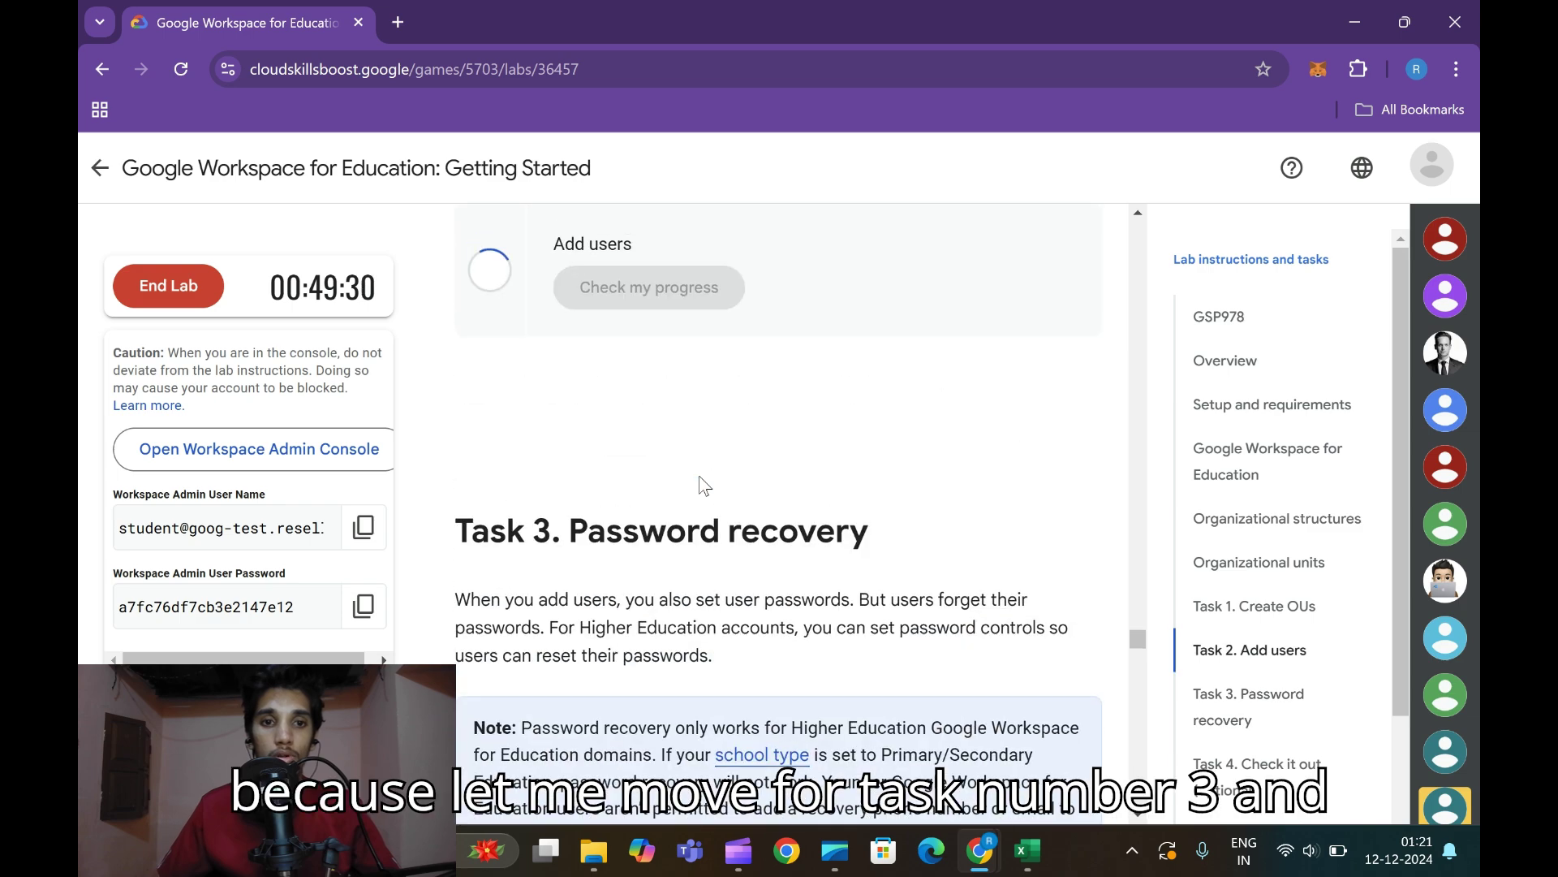
scroll(700, 480, "down", 12)
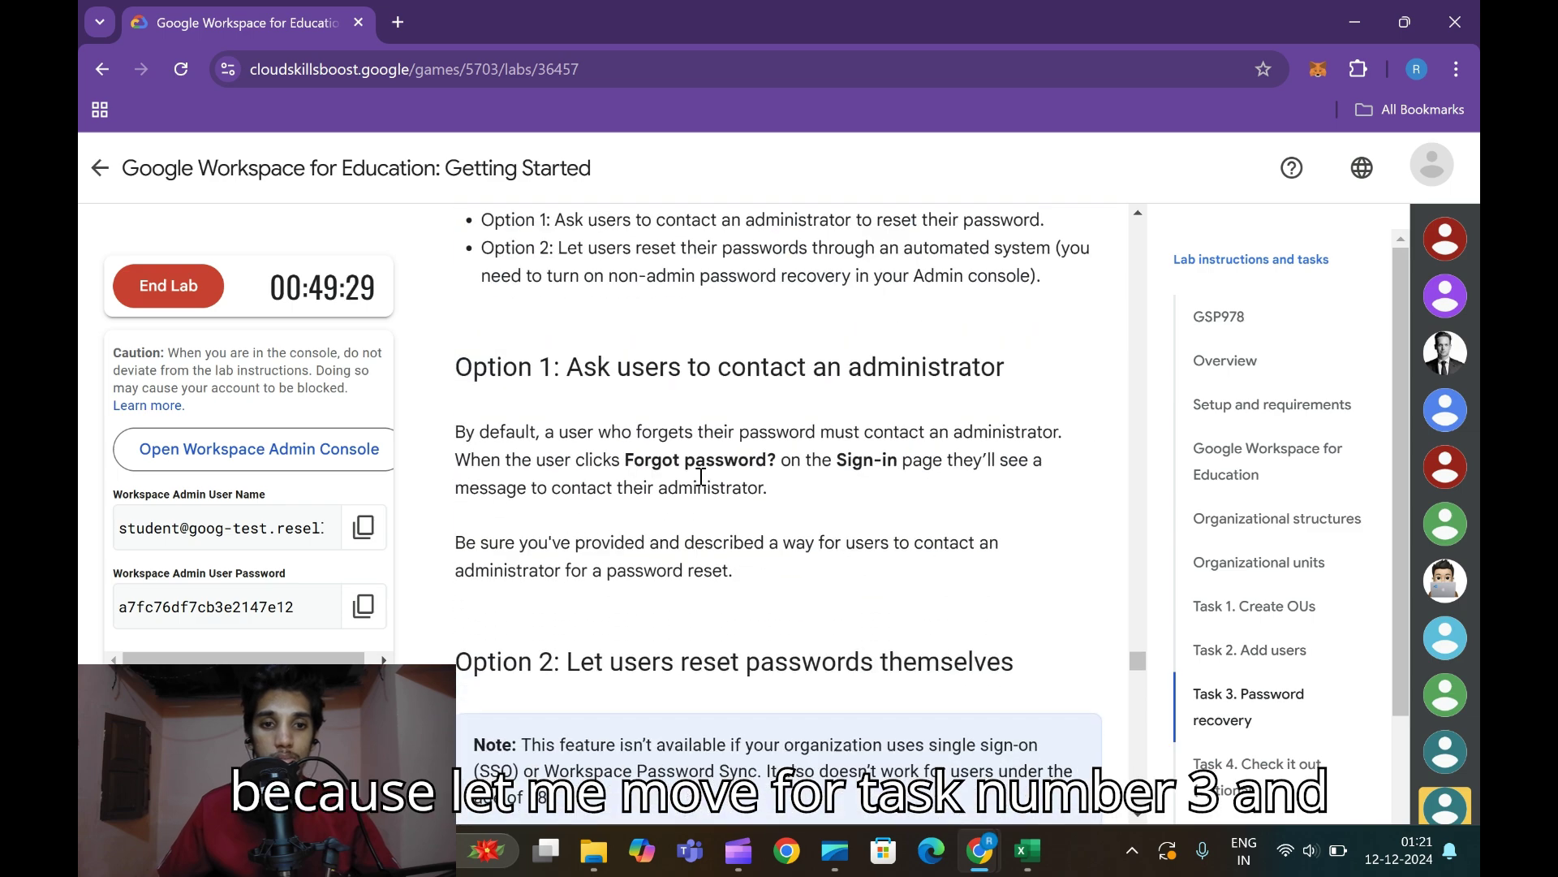
scroll(700, 479, "down", 4)
scroll(700, 483, "up", 10)
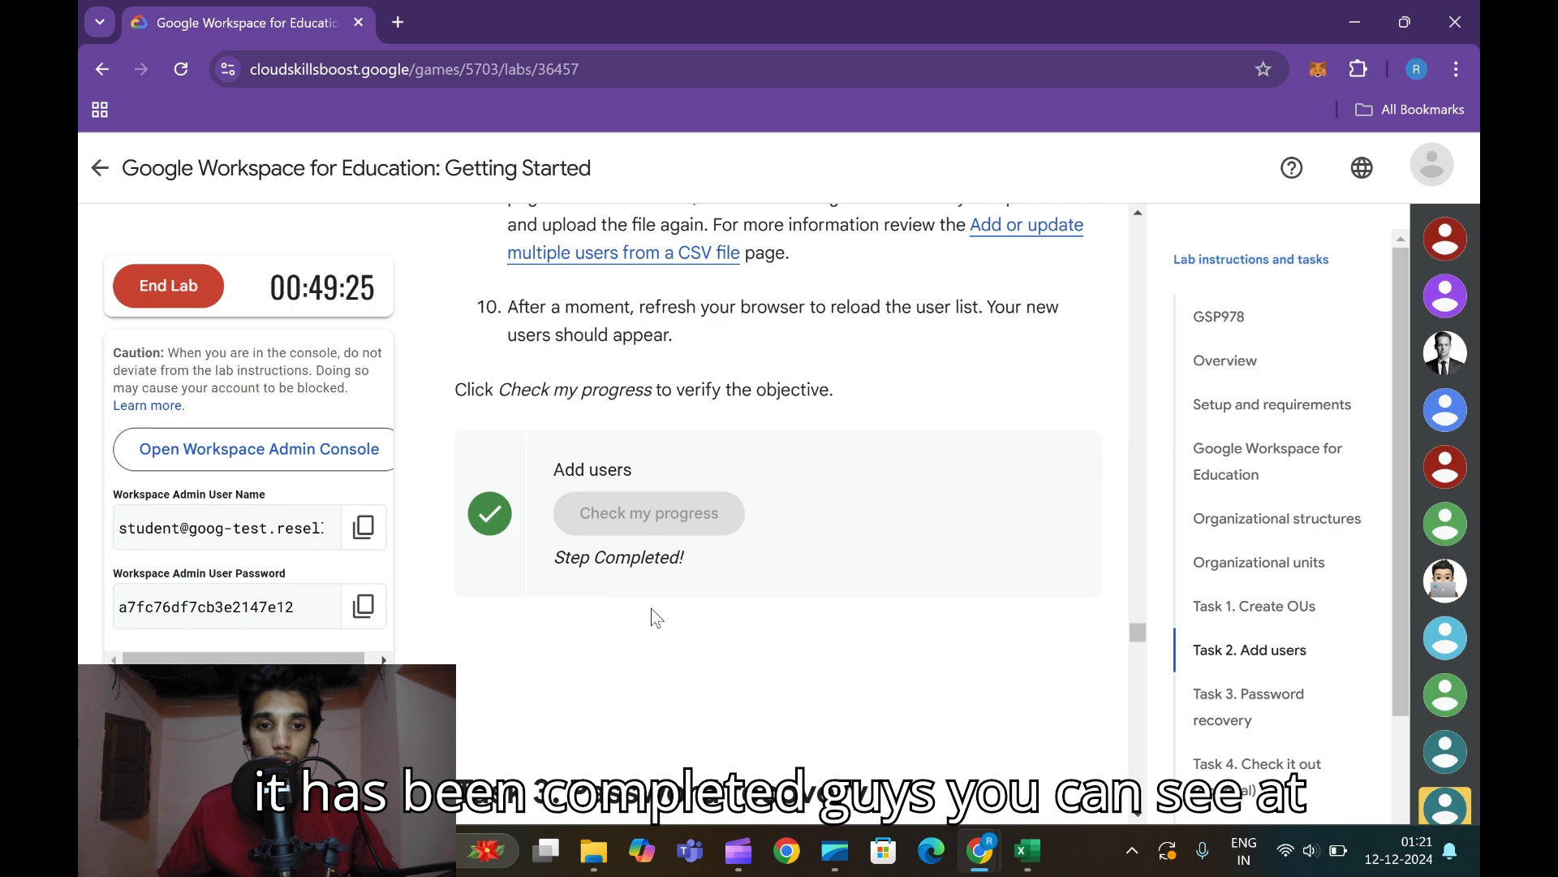
scroll(651, 607, "up", 8)
scroll(649, 611, "down", 7)
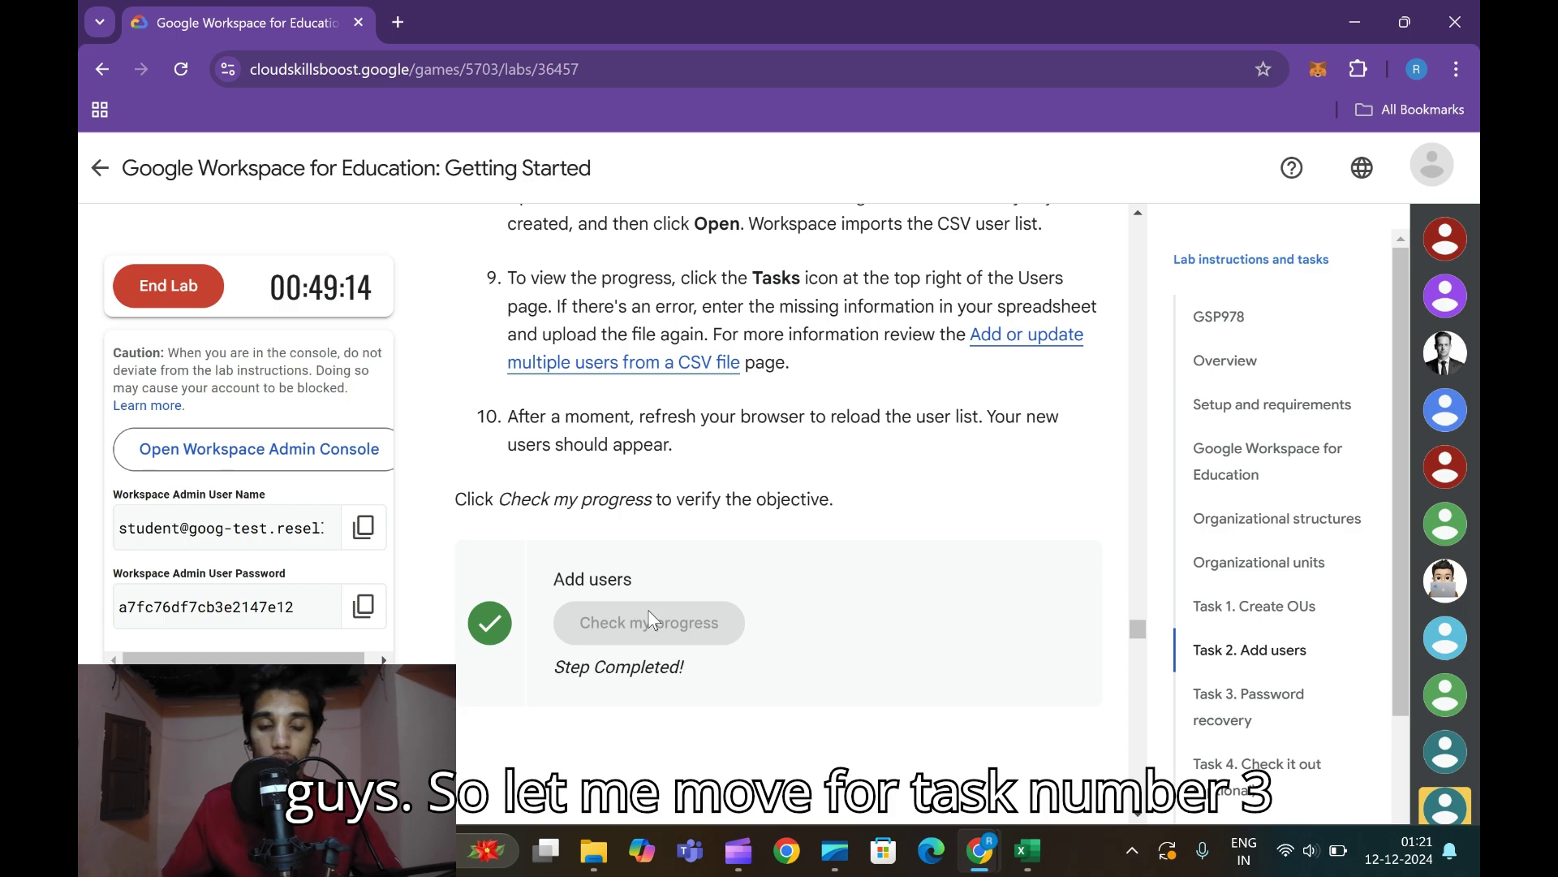
- Review the Task 3 password recovery instructions, then open the Account recovery security settings in the Google Admin console
scroll(625, 568, "down", 15)
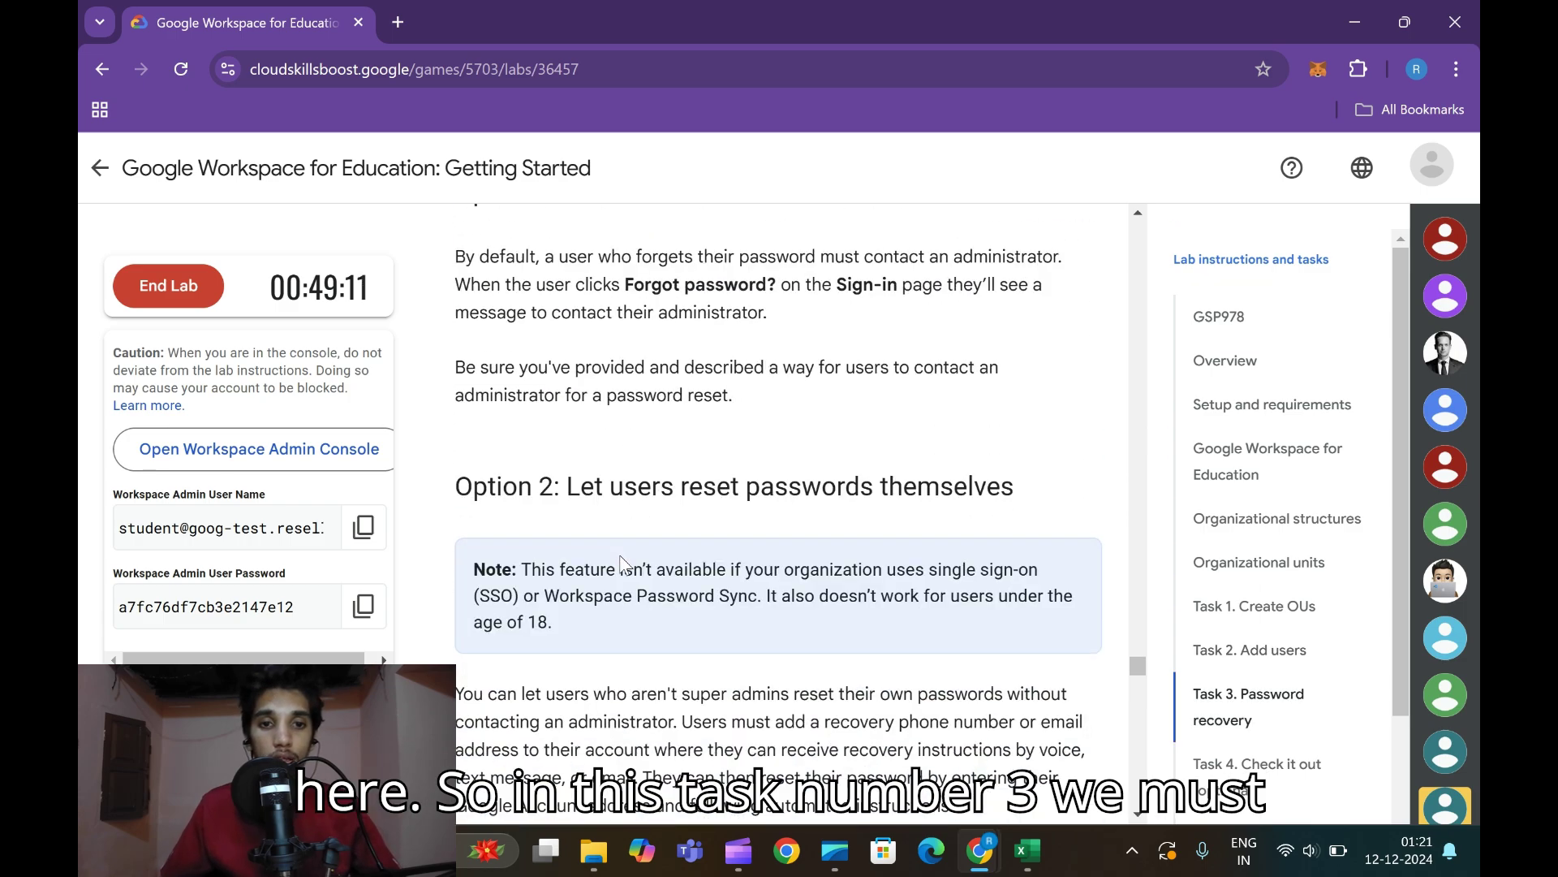
scroll(620, 560, "down", 8)
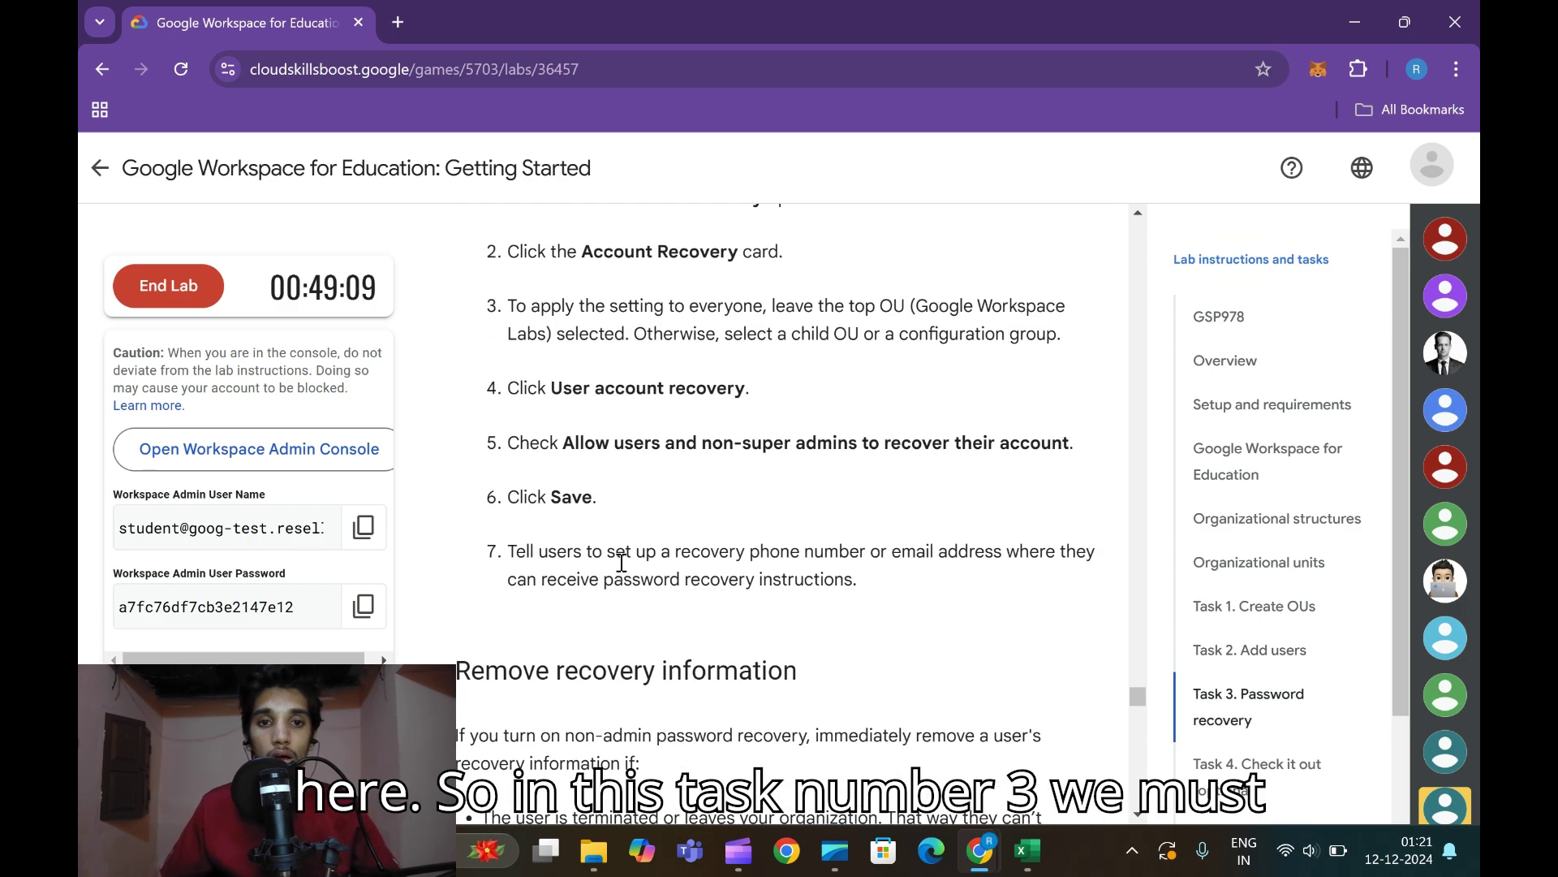
scroll(622, 562, "up", 1)
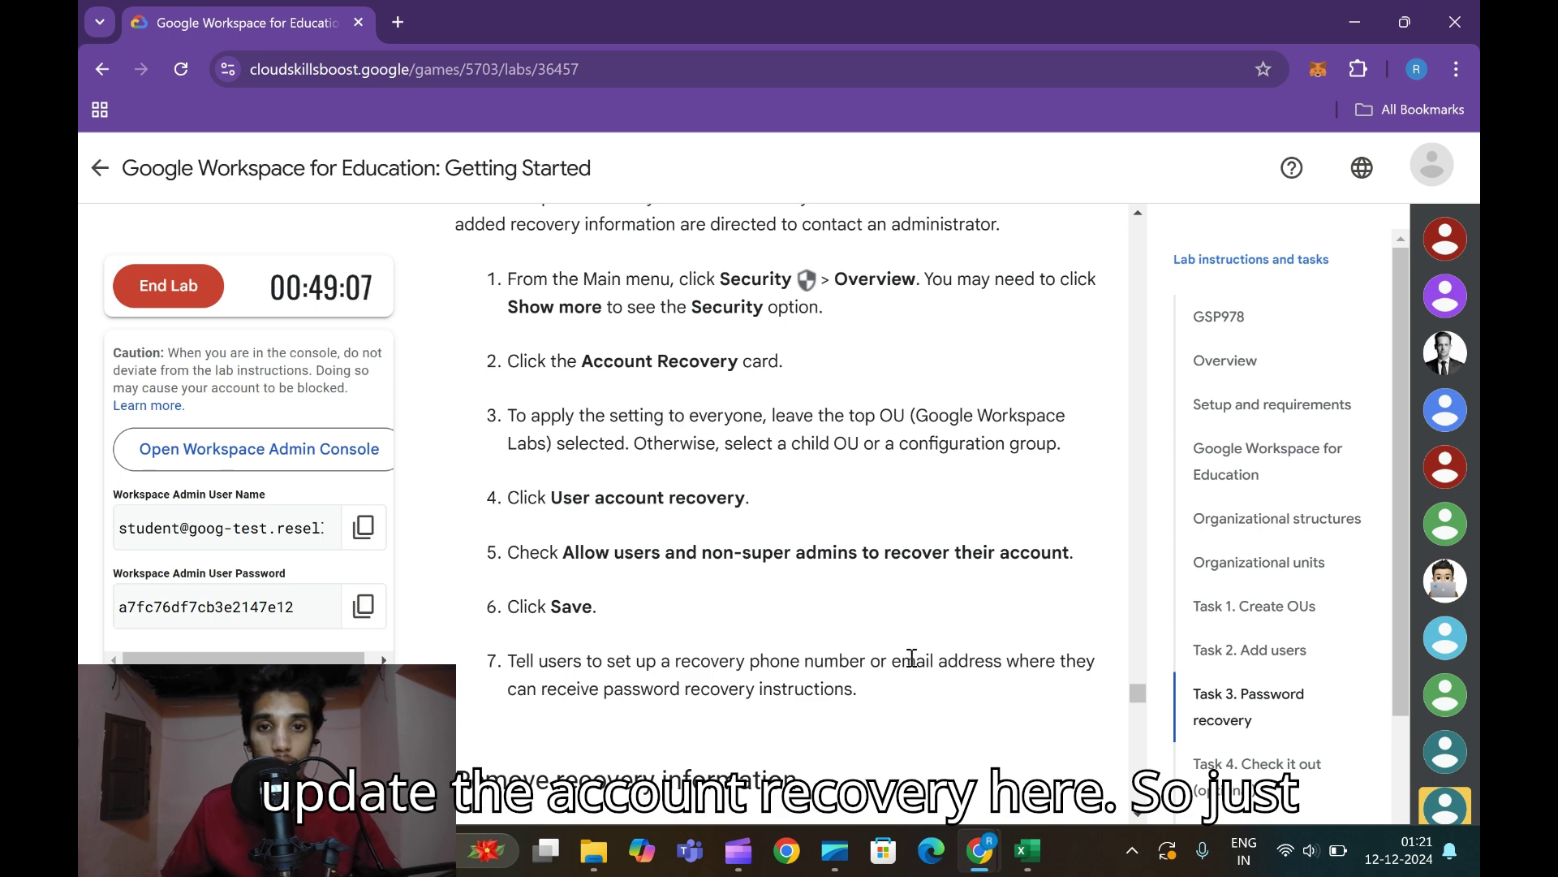
mouse_move(979, 849)
left_click(1270, 706)
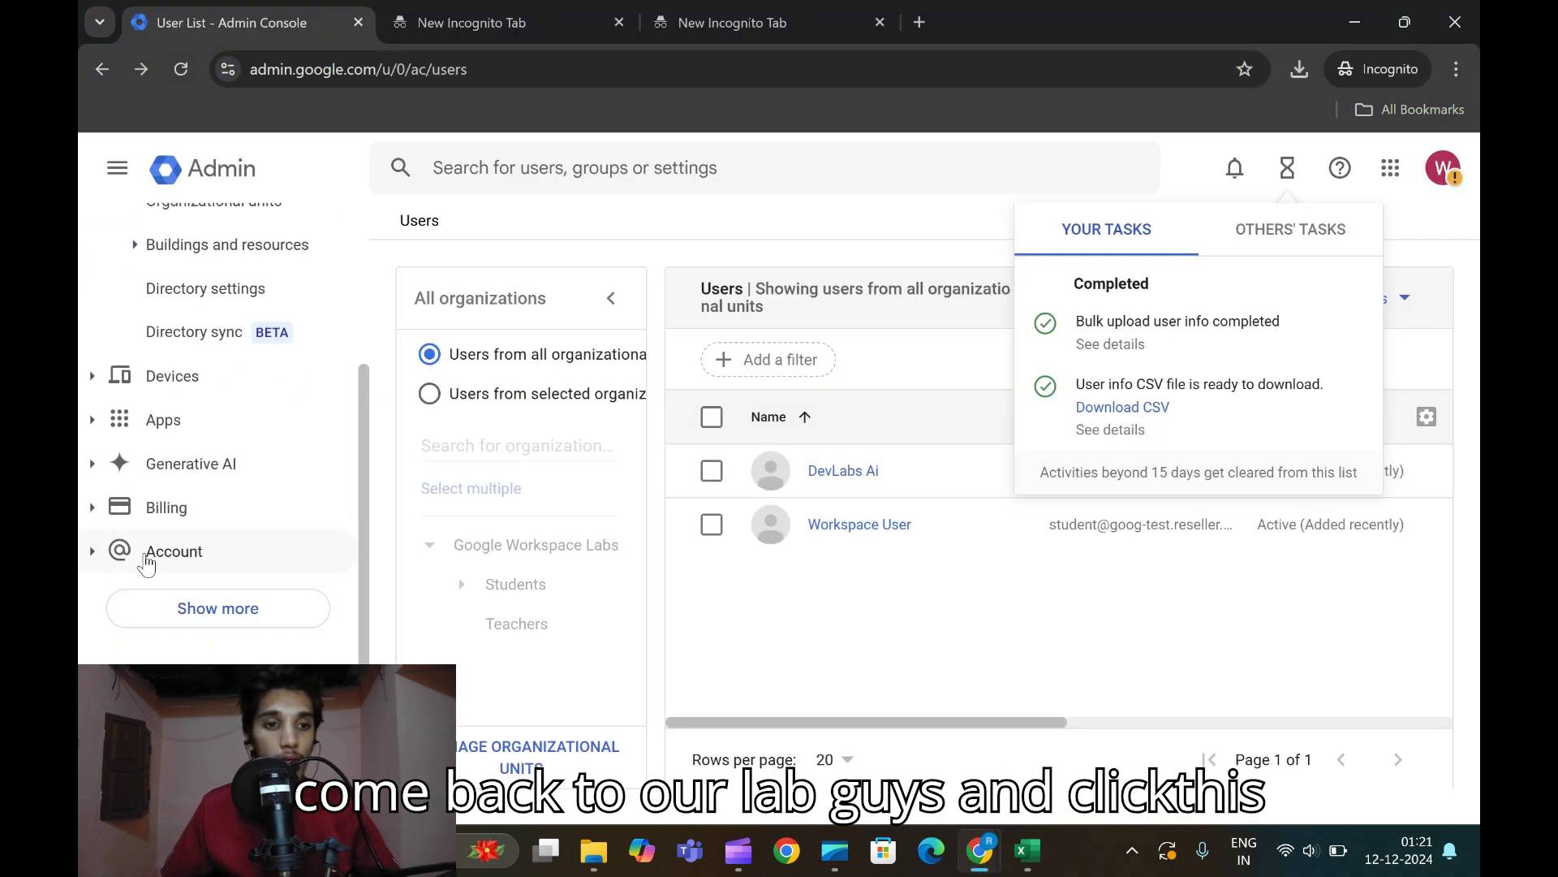
left_click(172, 618)
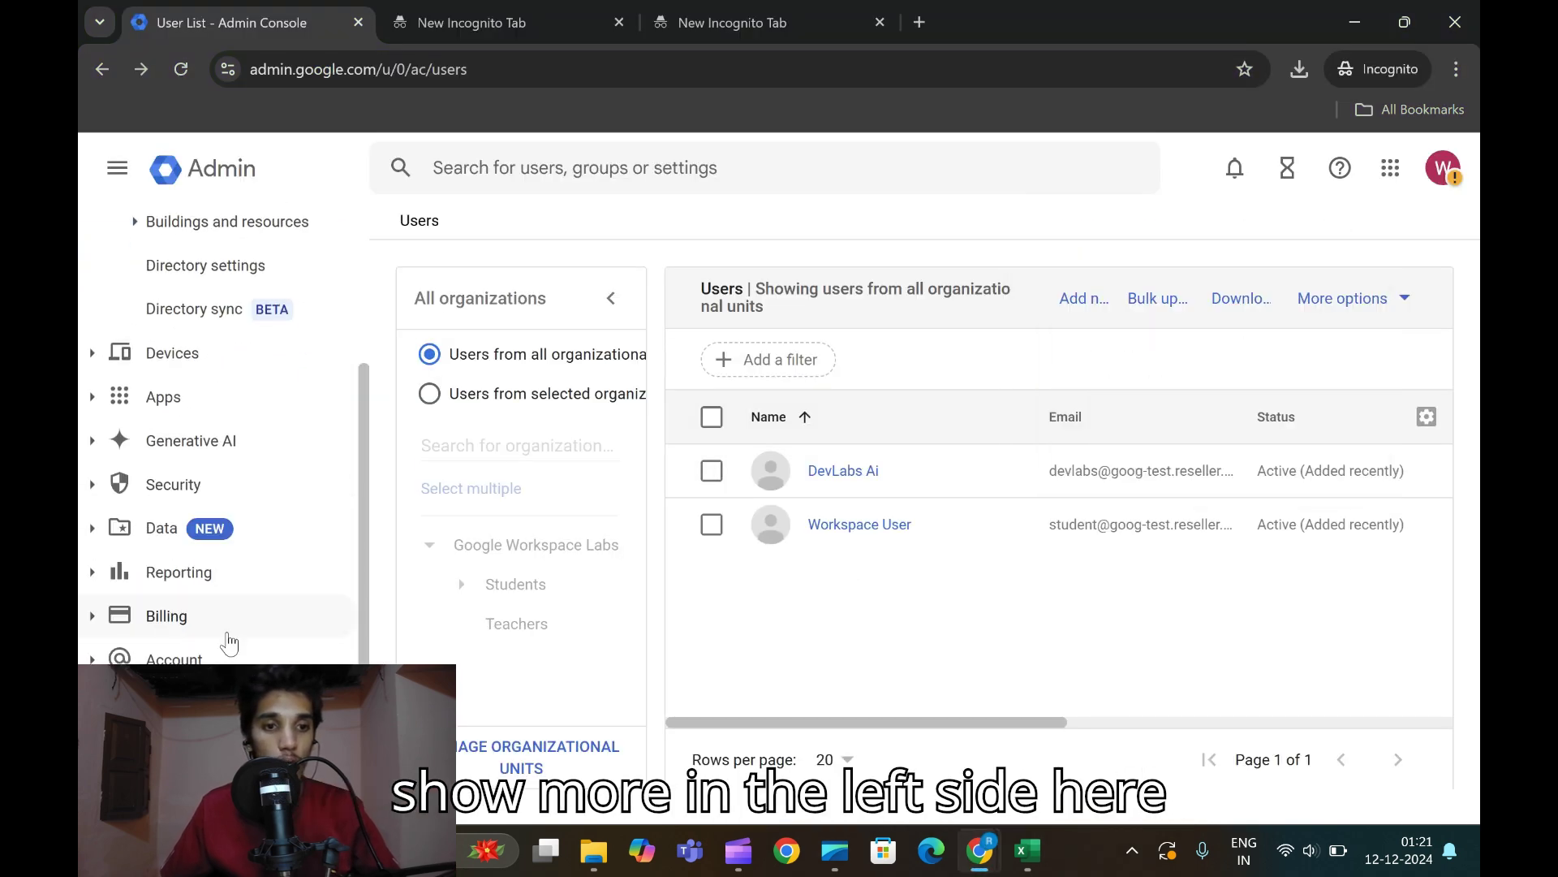
scroll(227, 638, "down", 2)
scroll(208, 601, "up", 2)
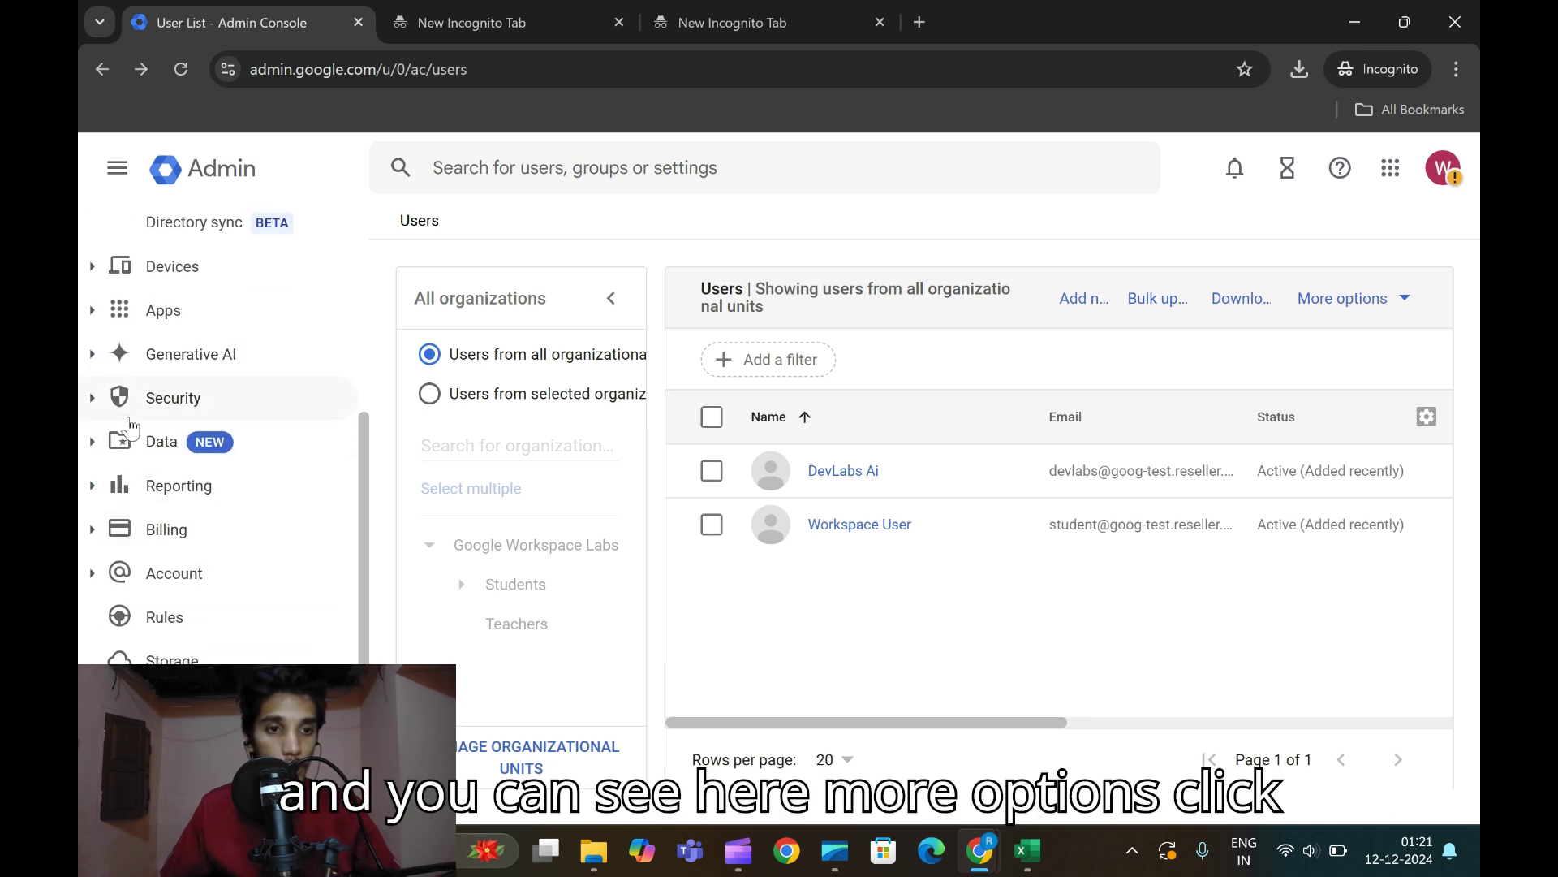
left_click(96, 401)
scroll(180, 441, "up", 3)
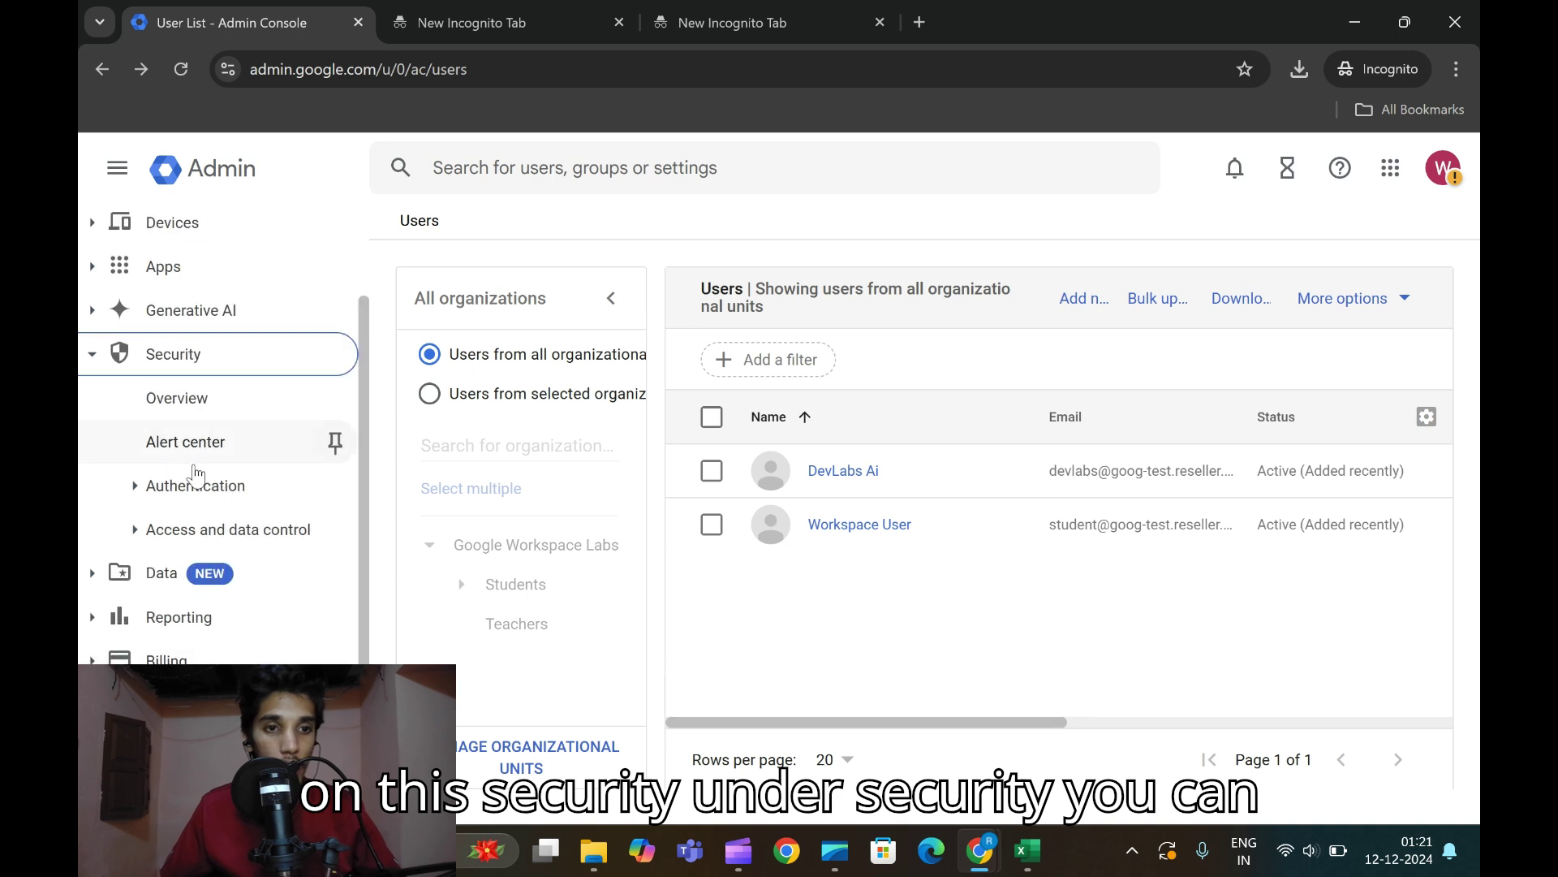
left_click(196, 487)
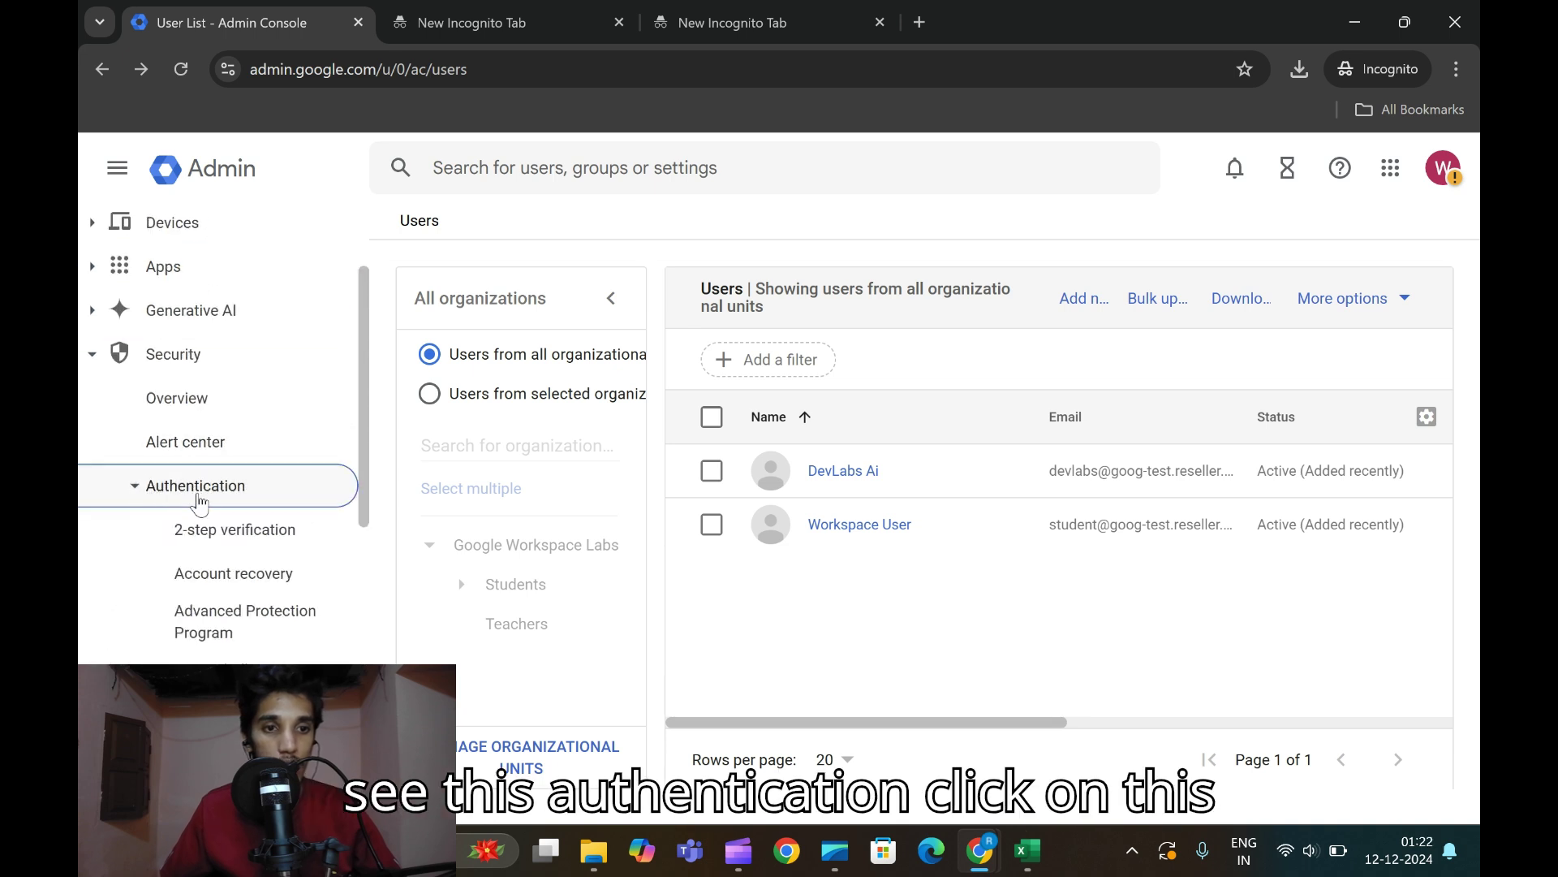
left_click(202, 574)
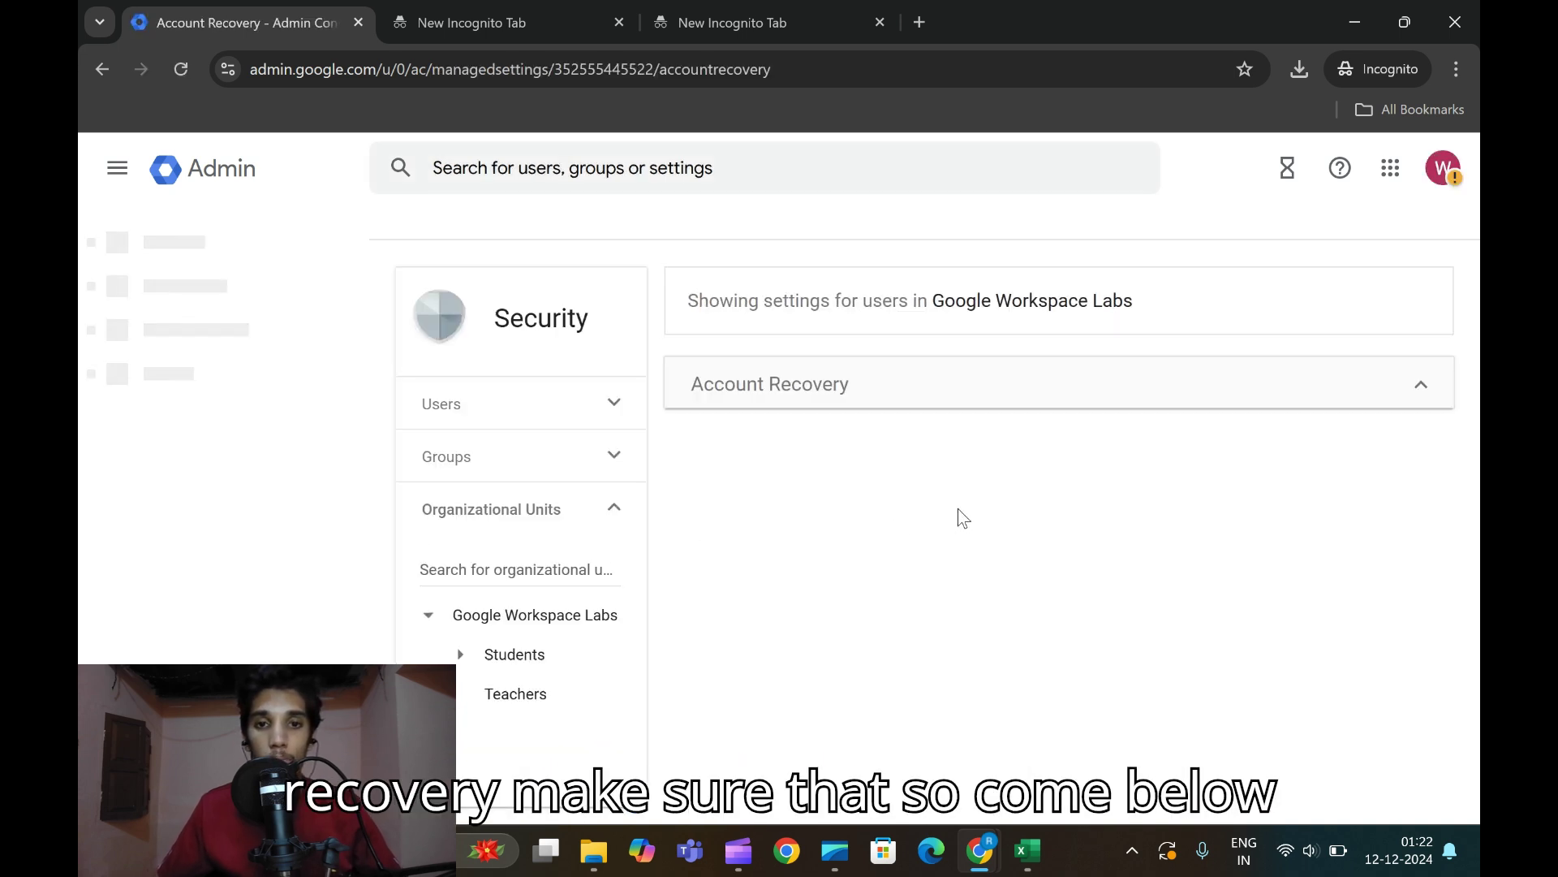
- Allow users and non-super admins to recover their account under User account recovery, and save the setting
scroll(1024, 539, "down", 1)
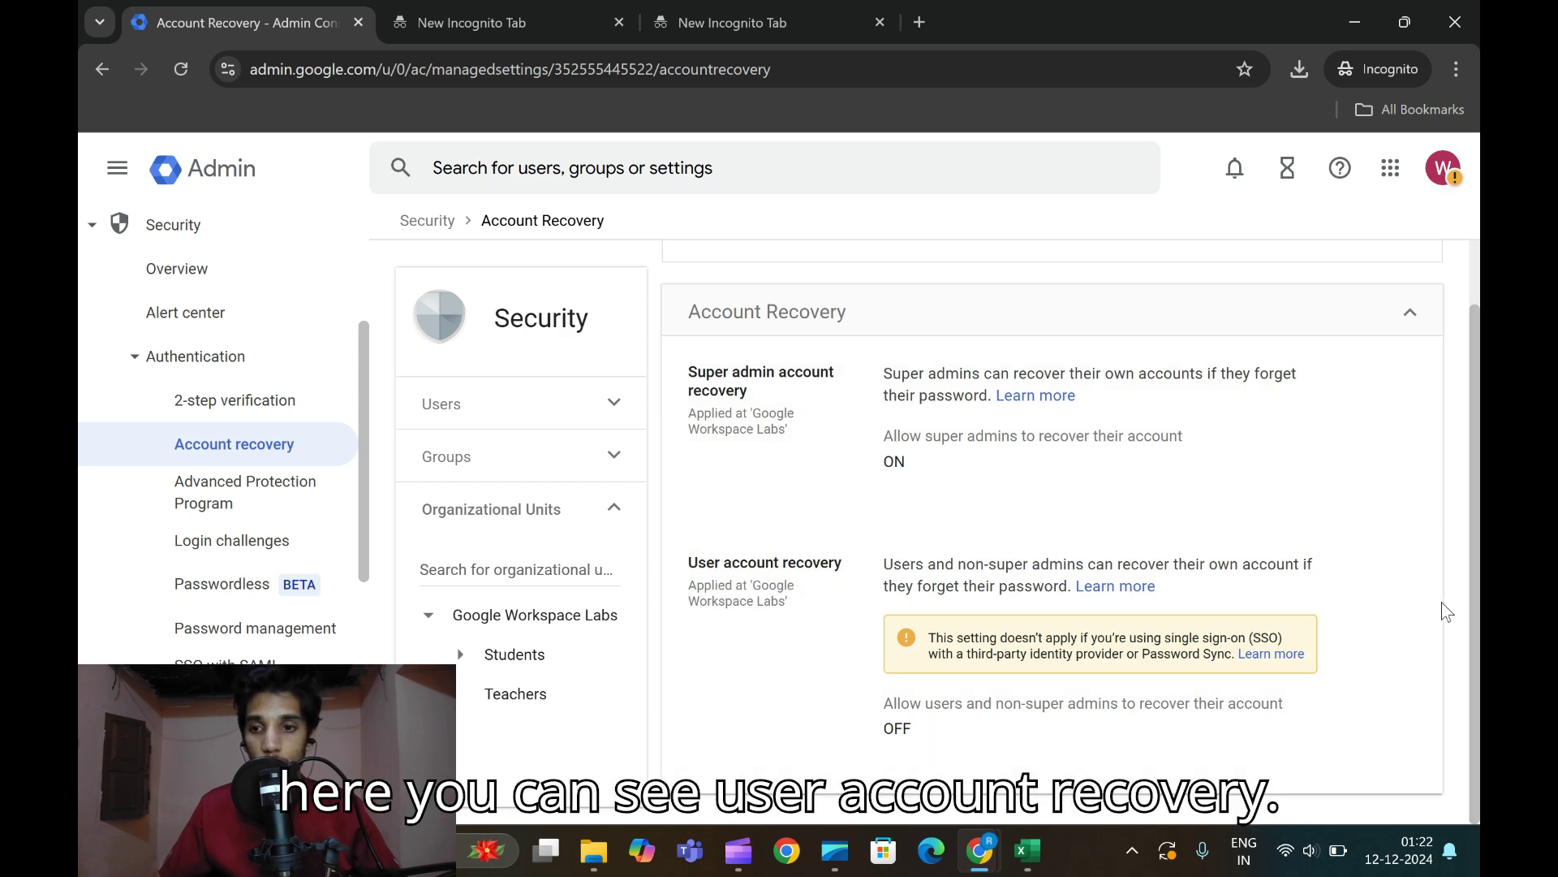
left_click(1410, 565)
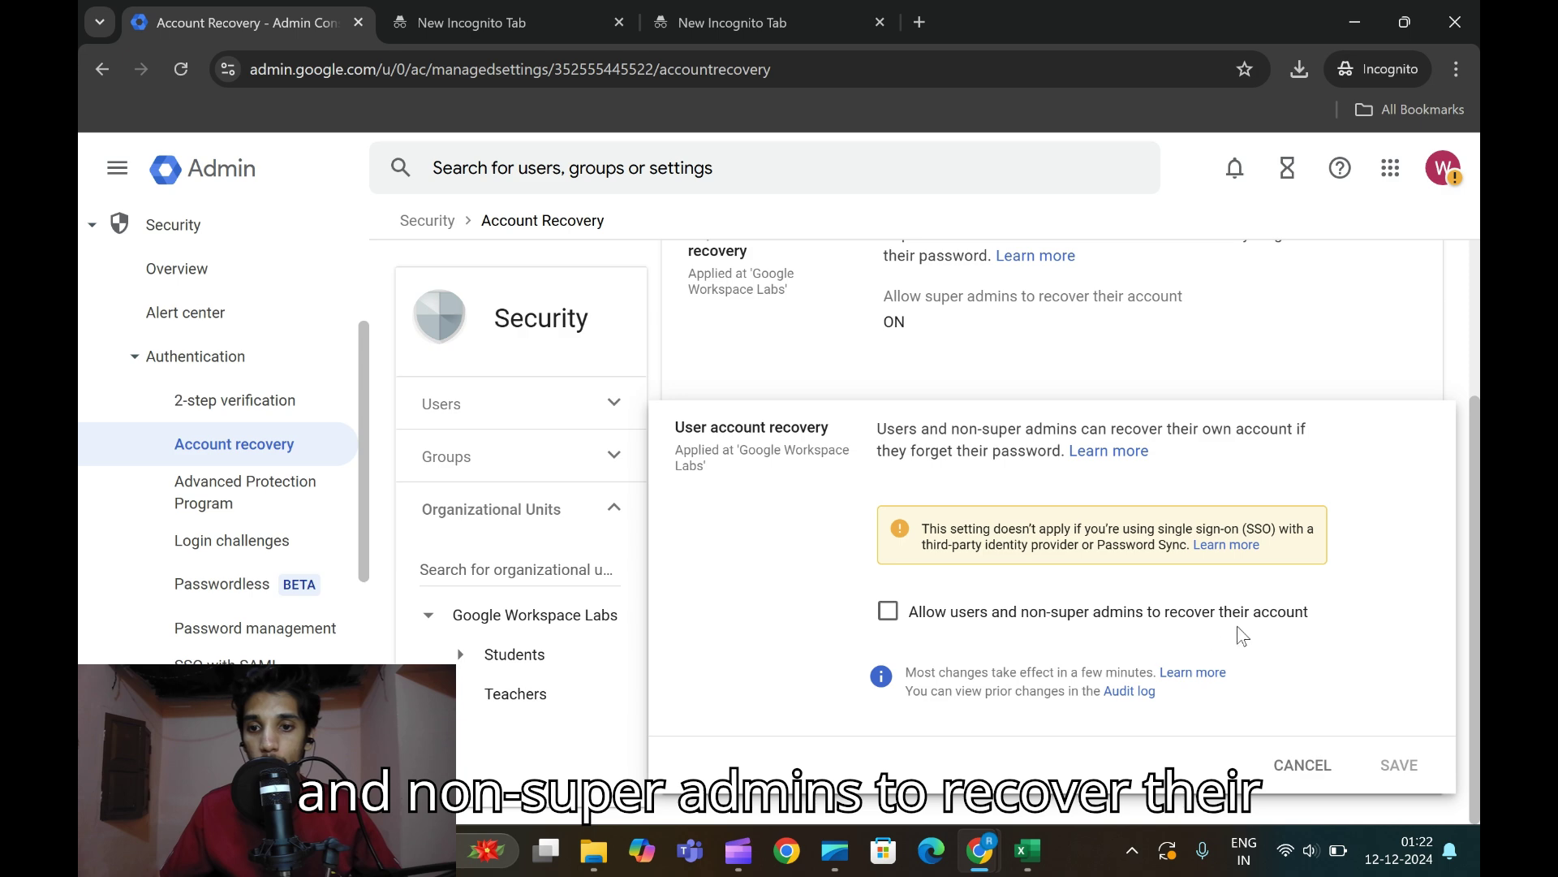
left_click(888, 613)
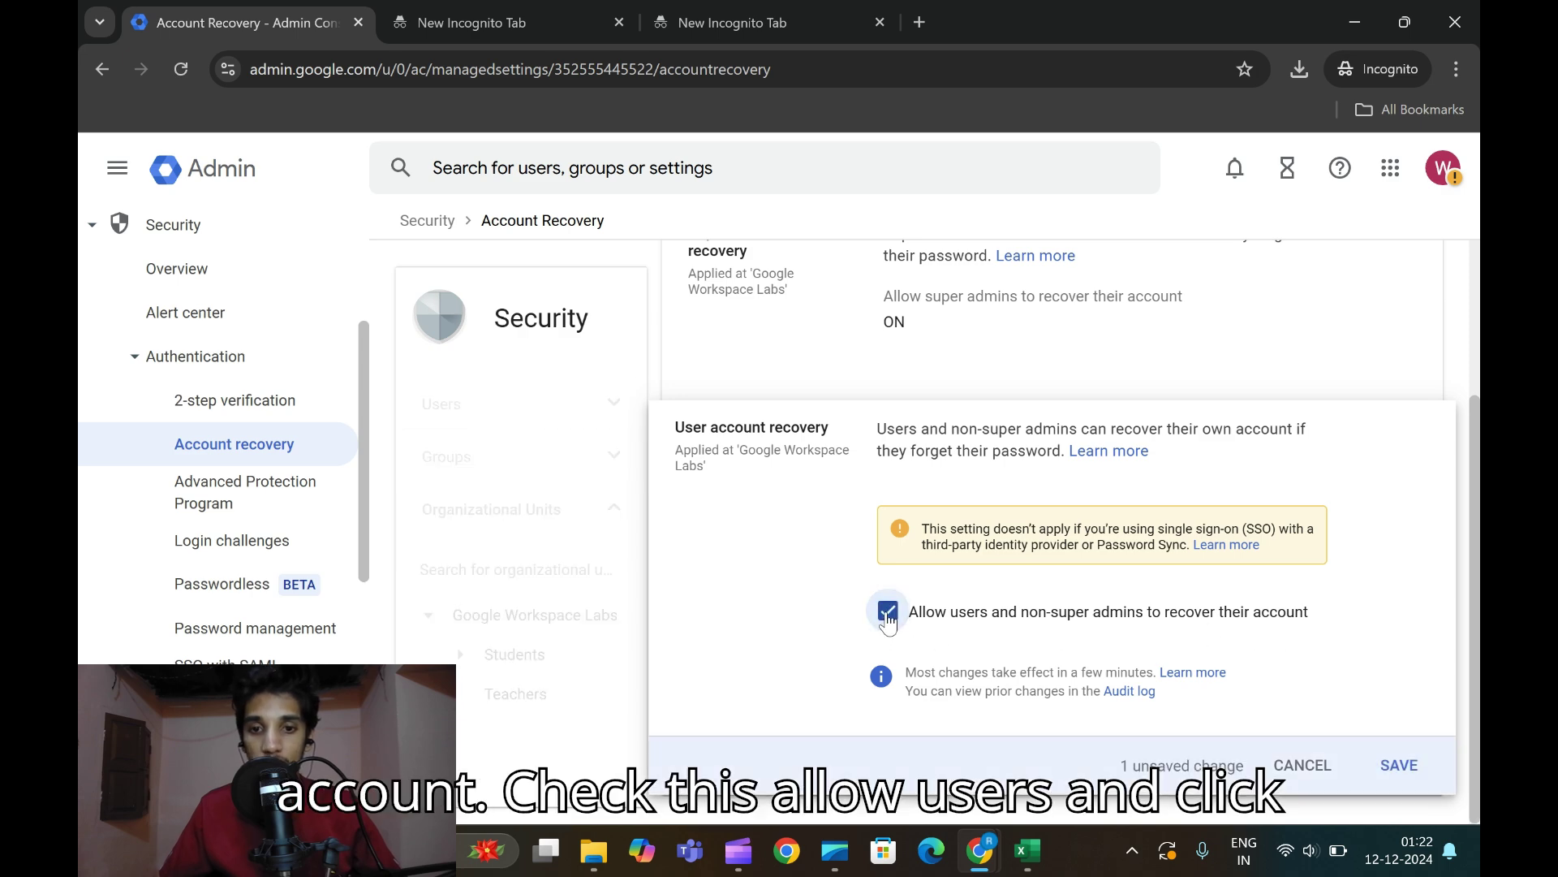
left_click(1404, 766)
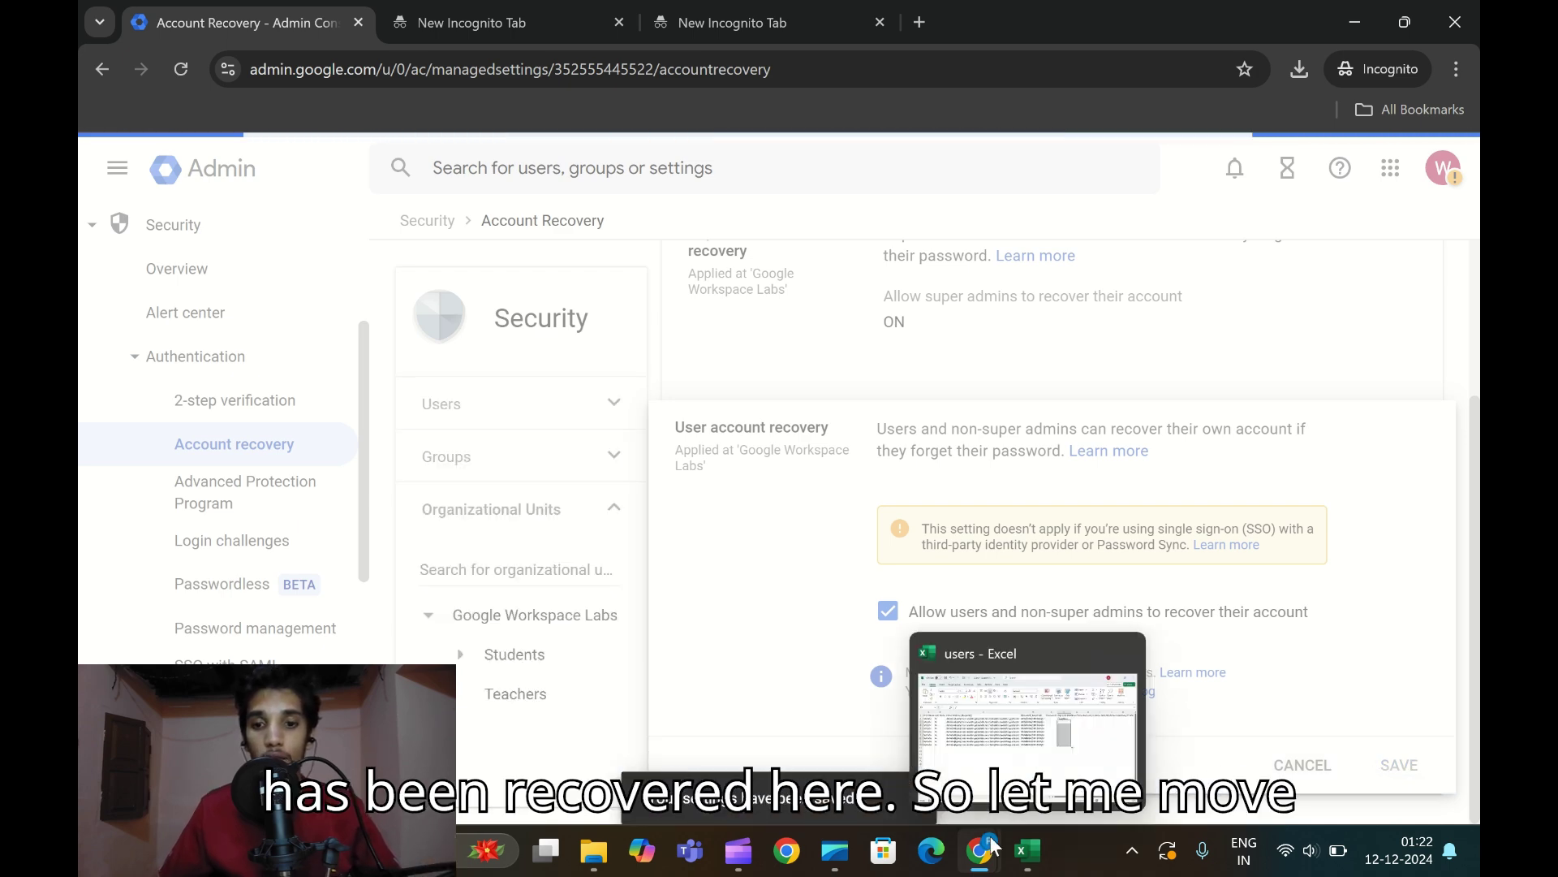
- Return to the lab instructions and check the progress of the Turn on password recovery objective in Task 3
mouse_move(980, 850)
left_click(852, 779)
scroll(856, 653, "down", 10)
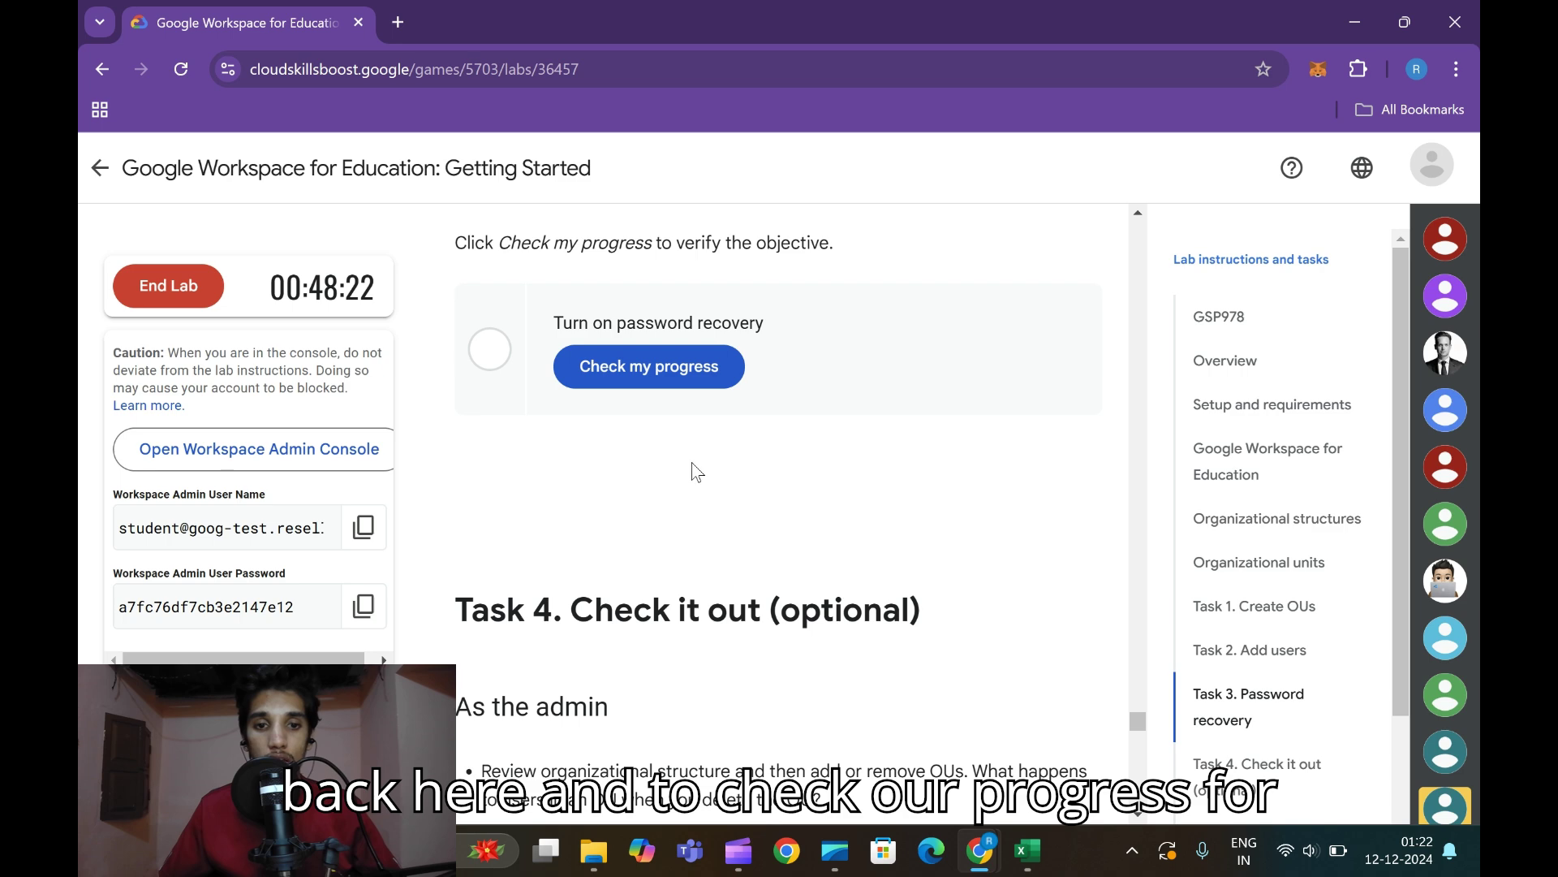
left_click(650, 365)
scroll(651, 366, "up", 3)
scroll(799, 514, "down", 4)
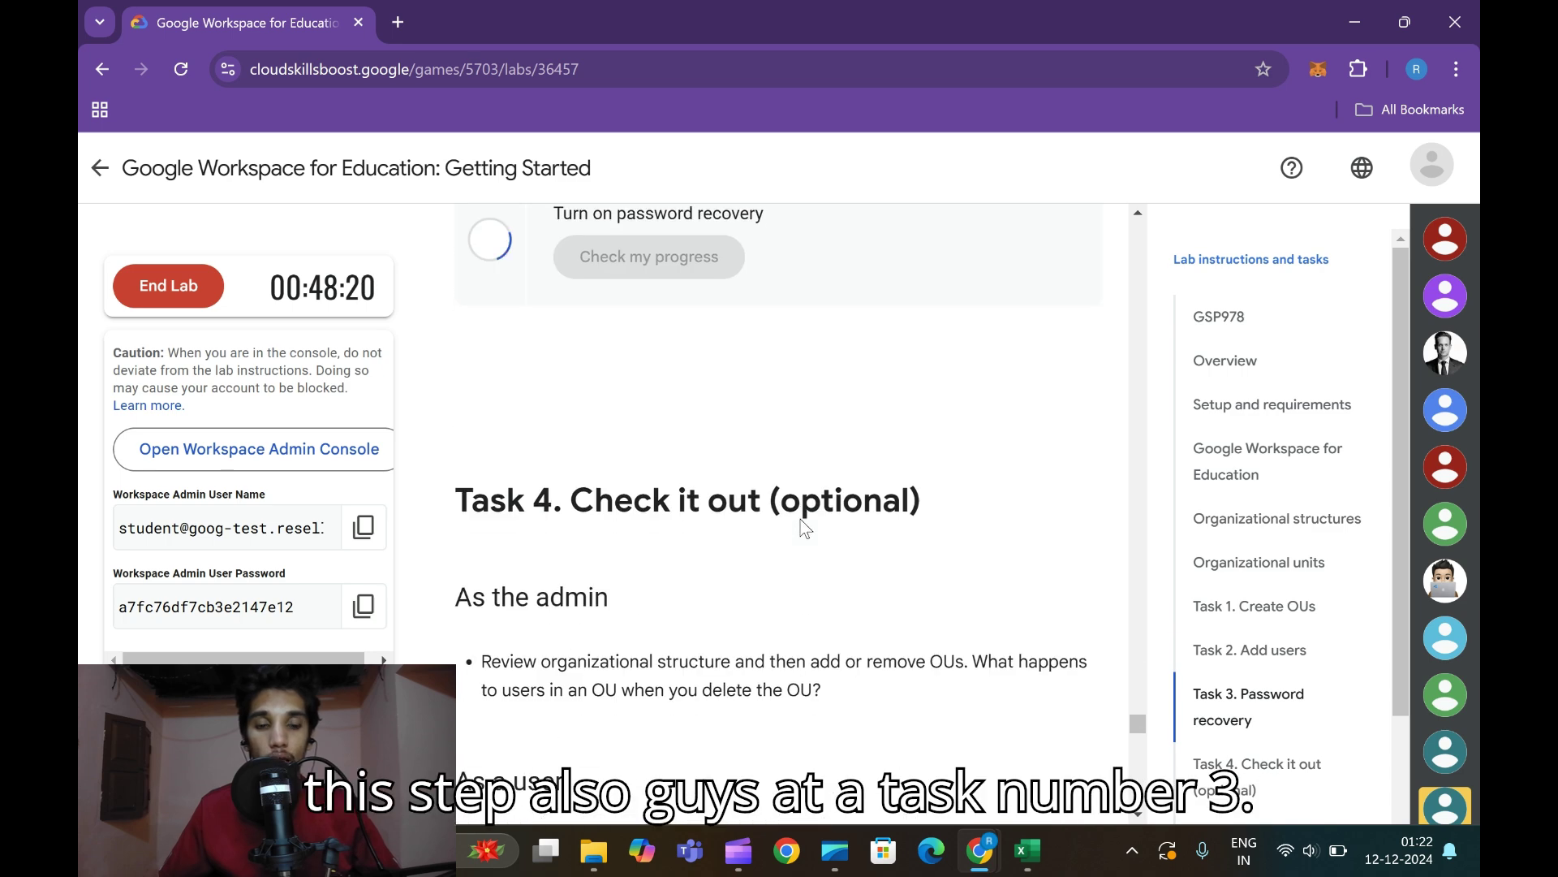
scroll(800, 517, "up", 4)
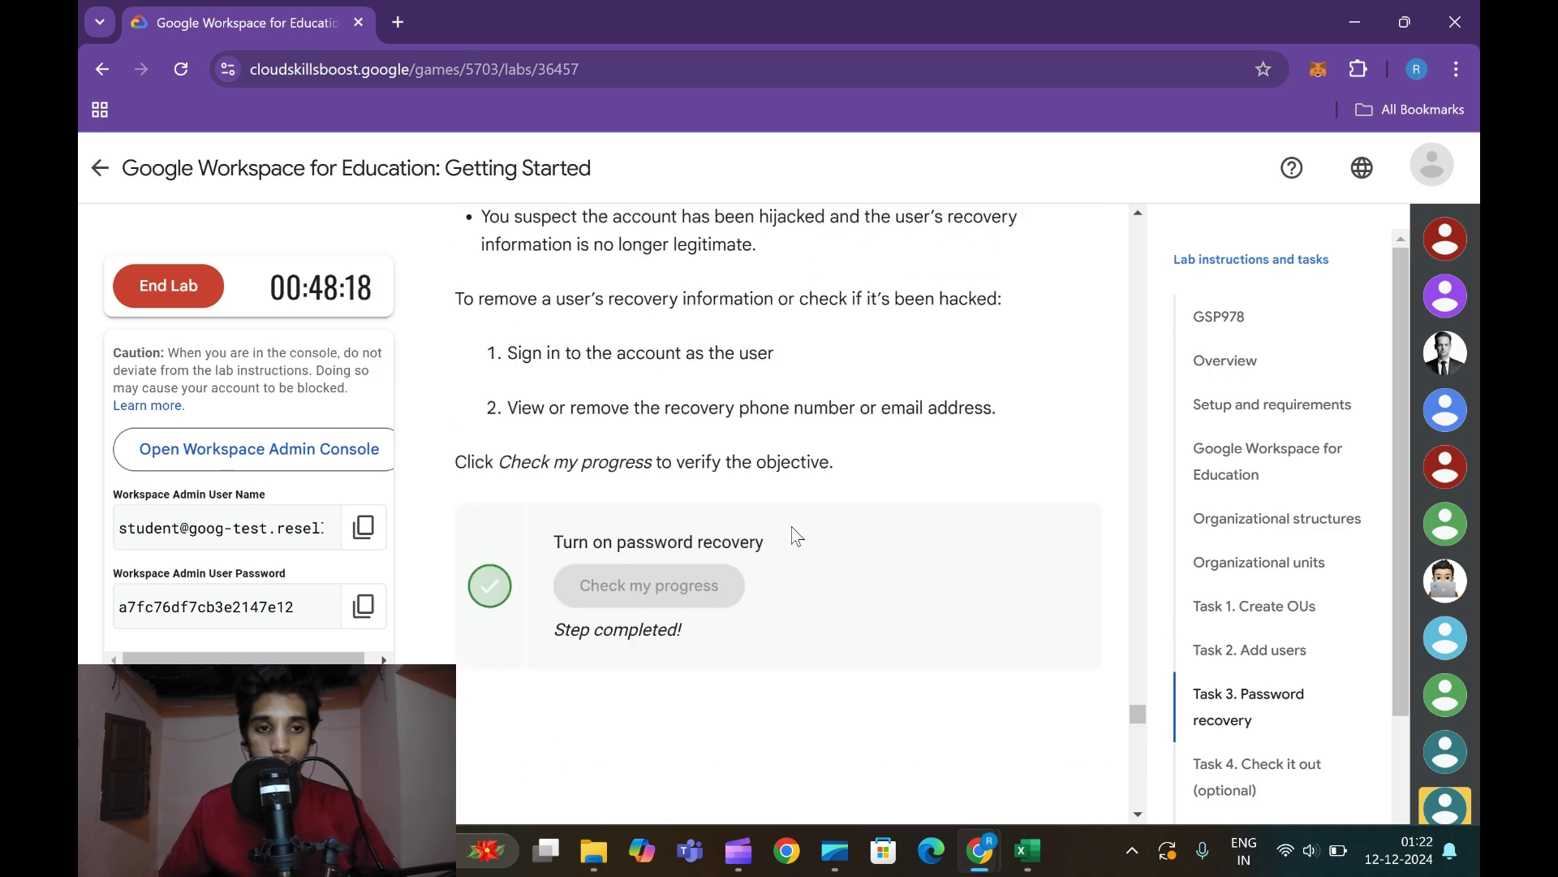
- Look through the lab page for any remaining work, from Task 3 through the tasks after it and back to Task 1
scroll(795, 536, "up", 13)
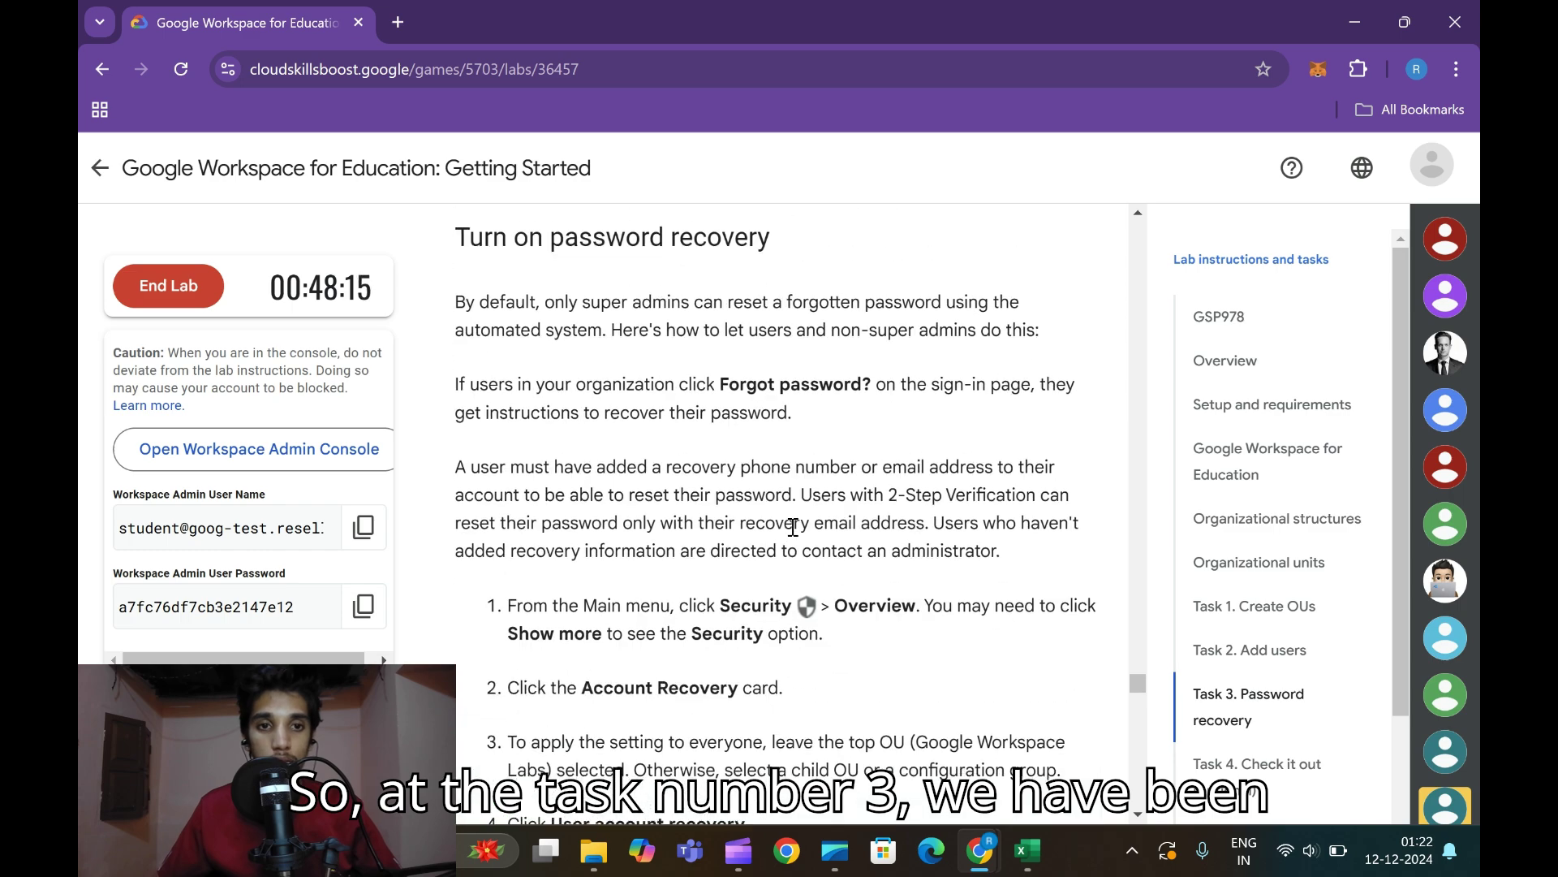
scroll(933, 582, "down", 7)
scroll(934, 582, "down", 12)
scroll(901, 589, "up", 2)
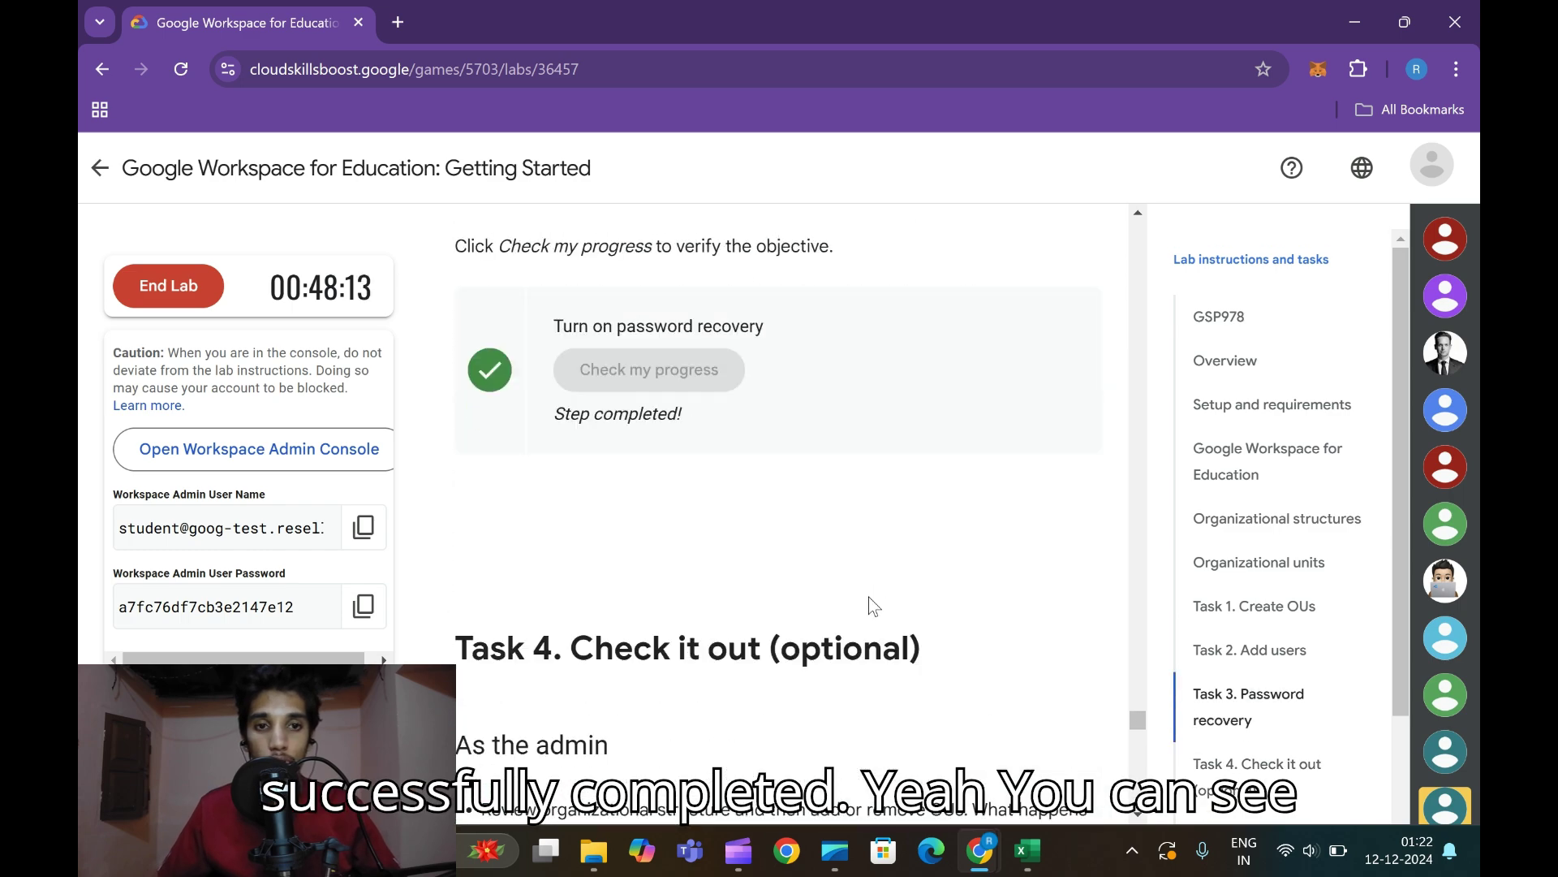
scroll(871, 596, "down", 11)
scroll(868, 588, "down", 5)
scroll(866, 589, "up", 13)
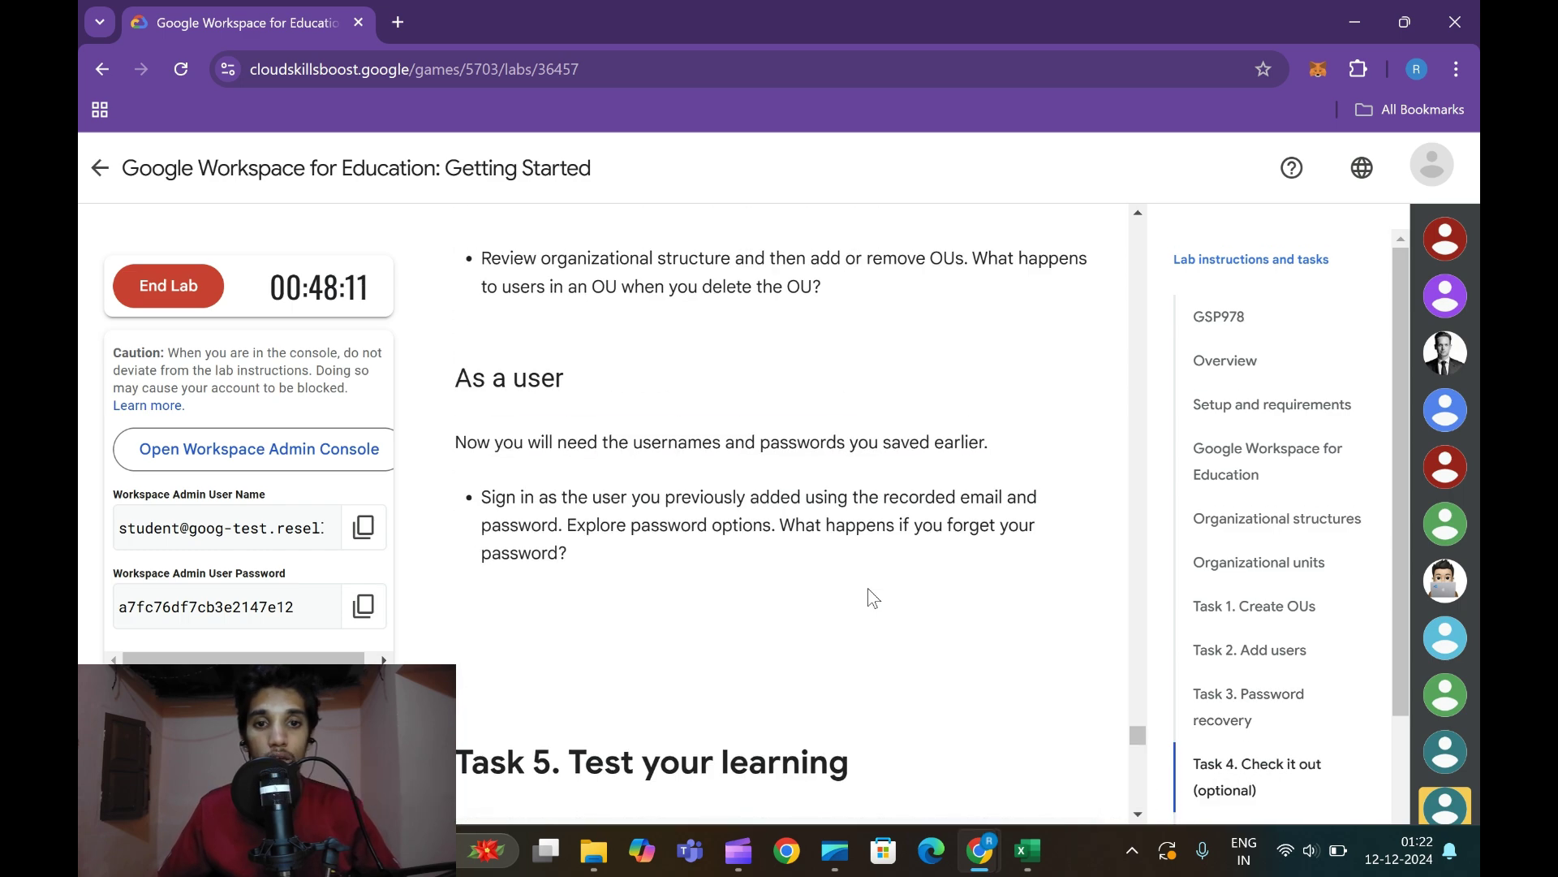
scroll(869, 592, "up", 3)
scroll(868, 587, "down", 3)
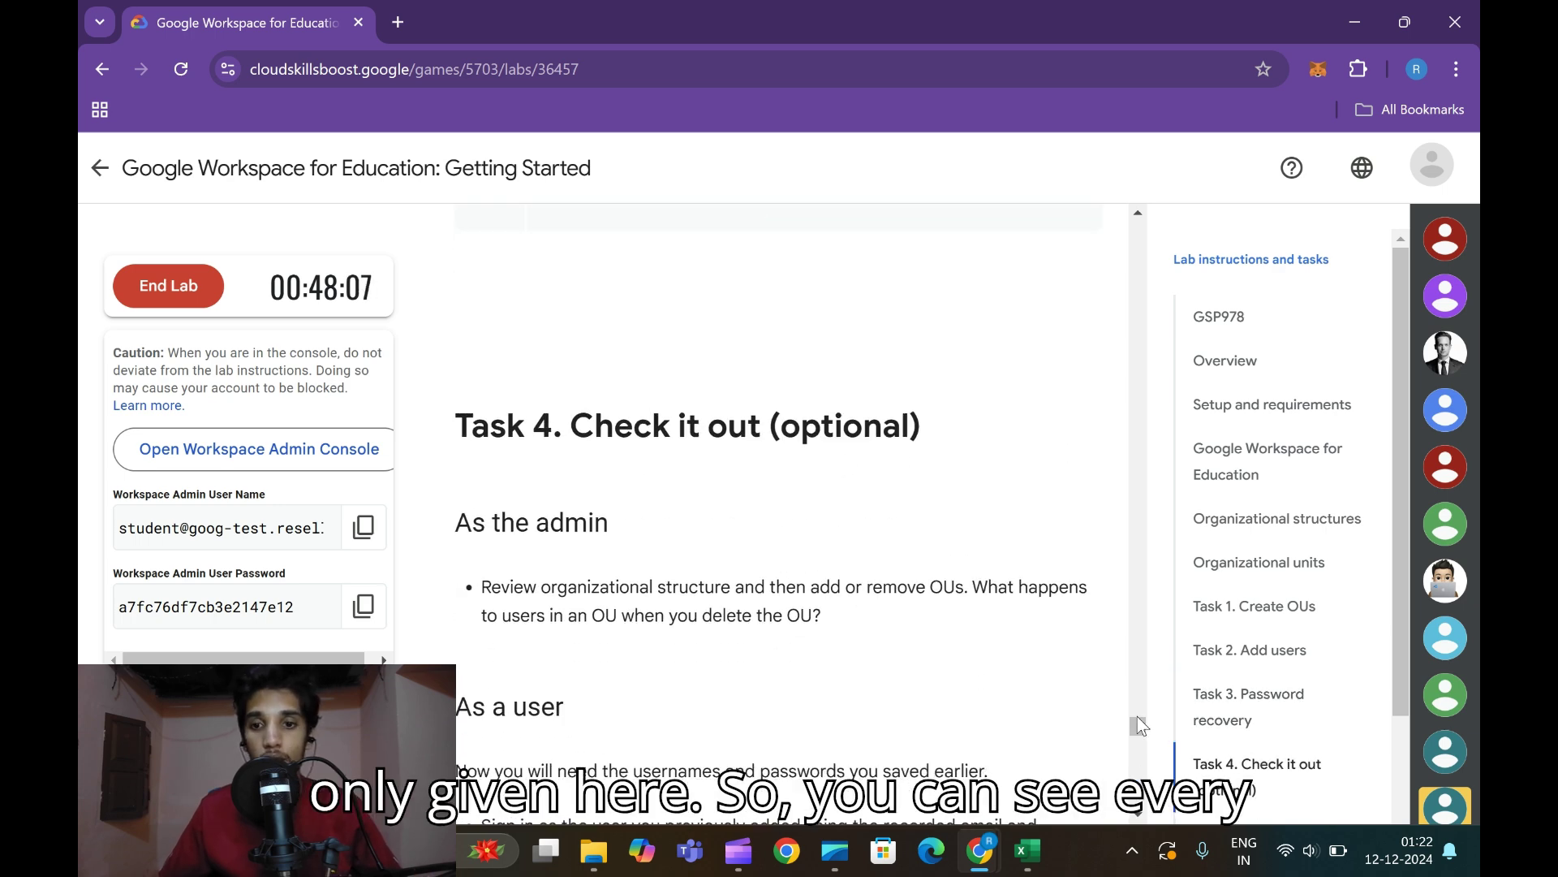
left_click_drag(1139, 725, 1124, 438)
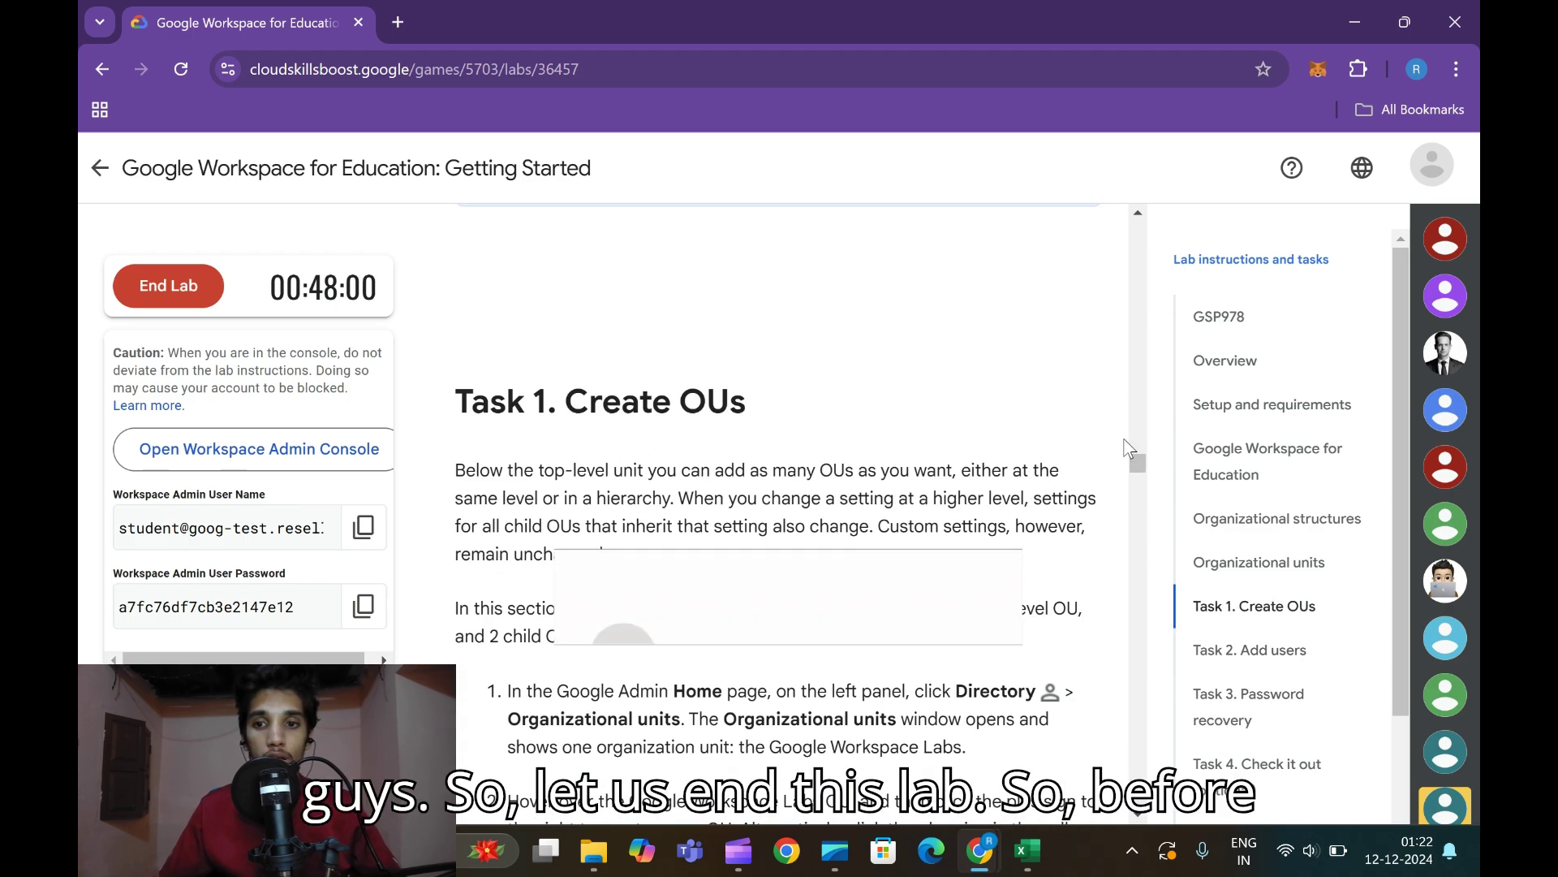